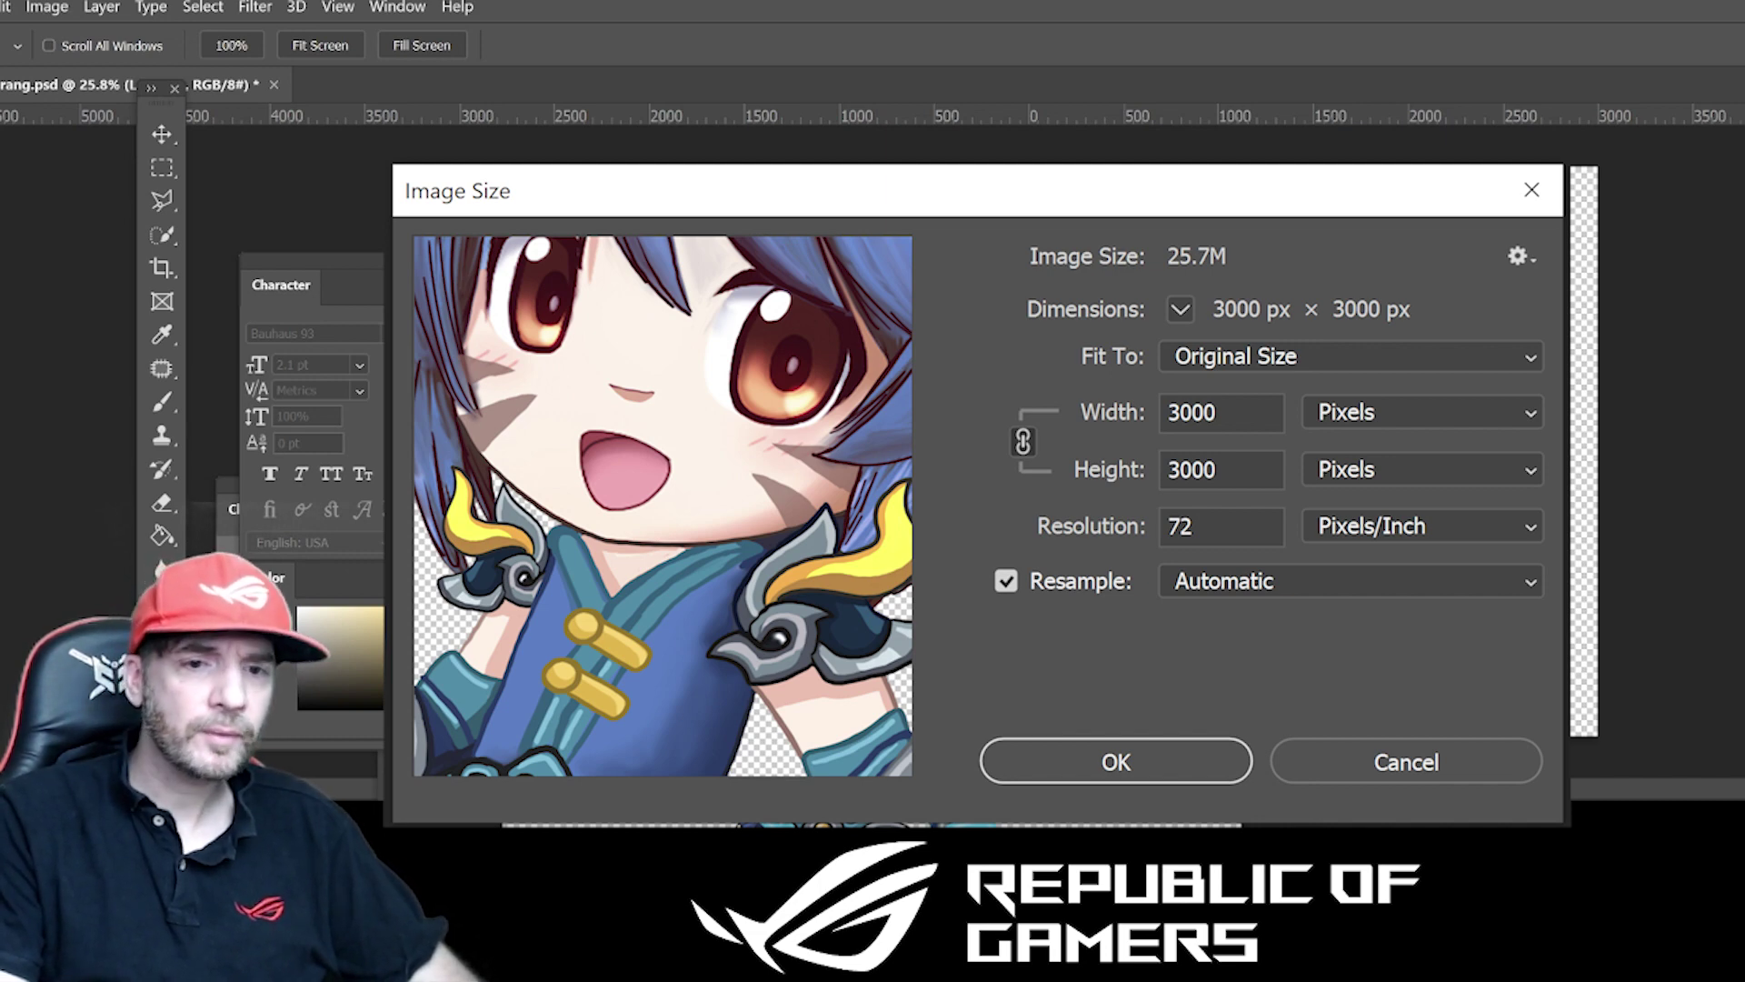
Close the Image Size dialog without applying changes and activate the Move tool.
key("Escape")
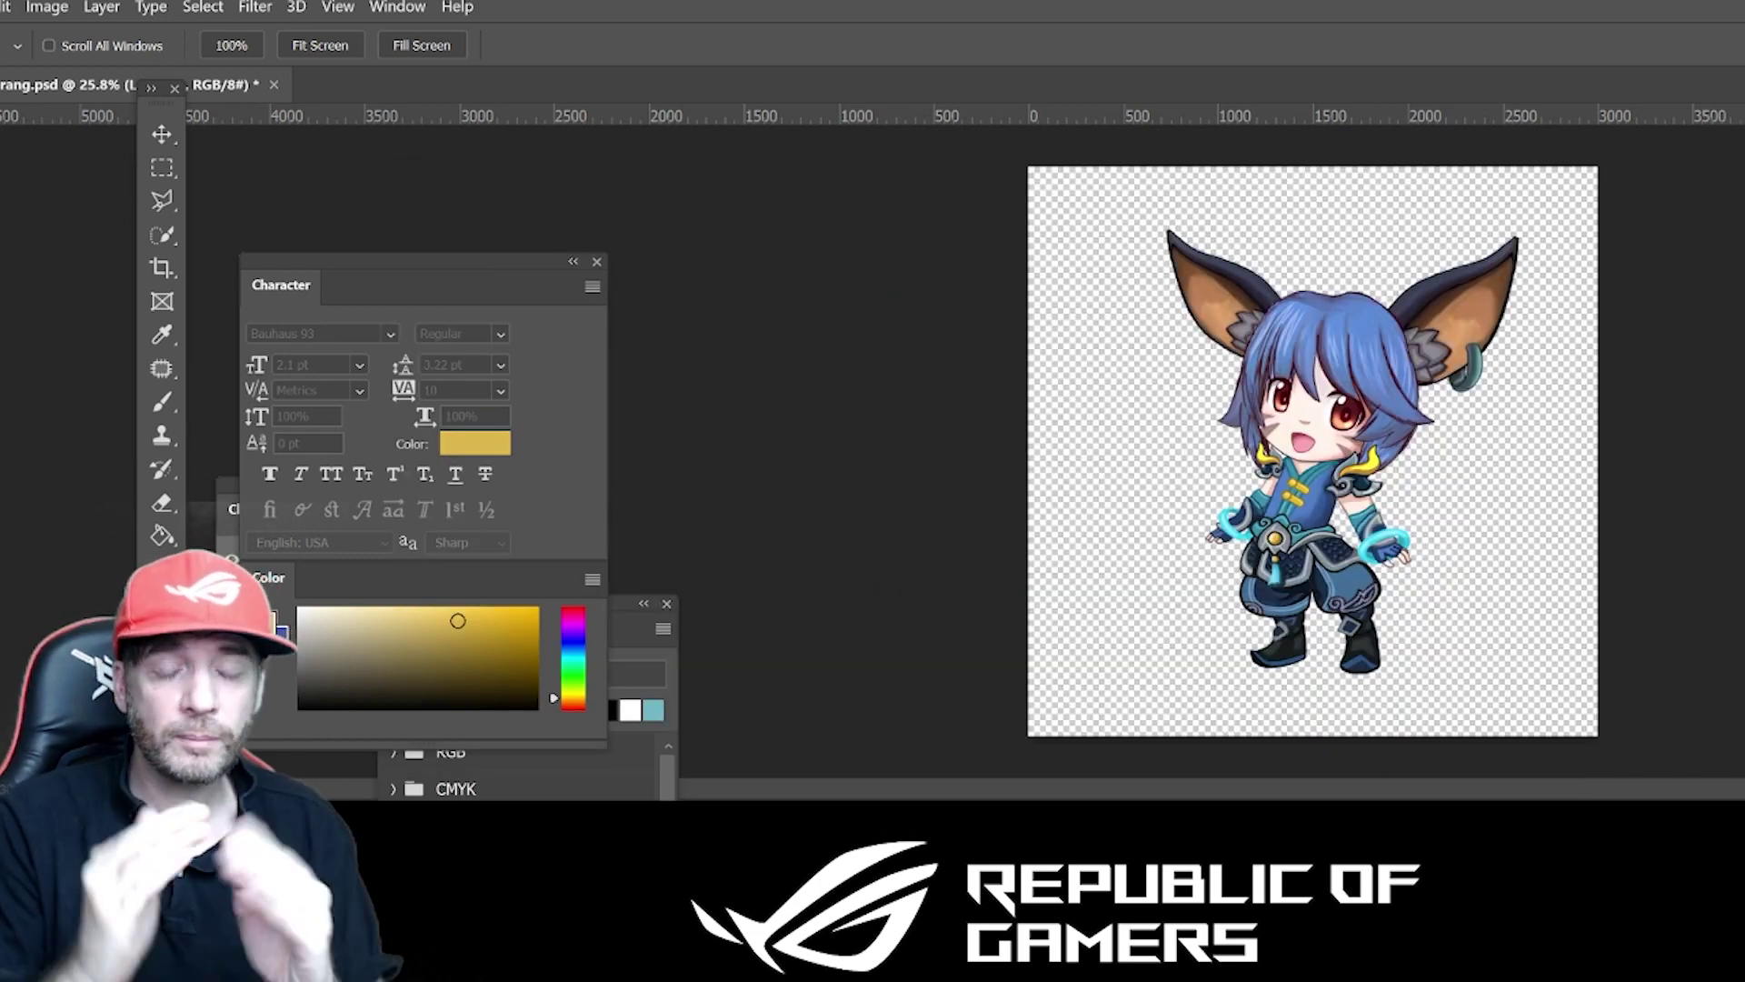
key("v")
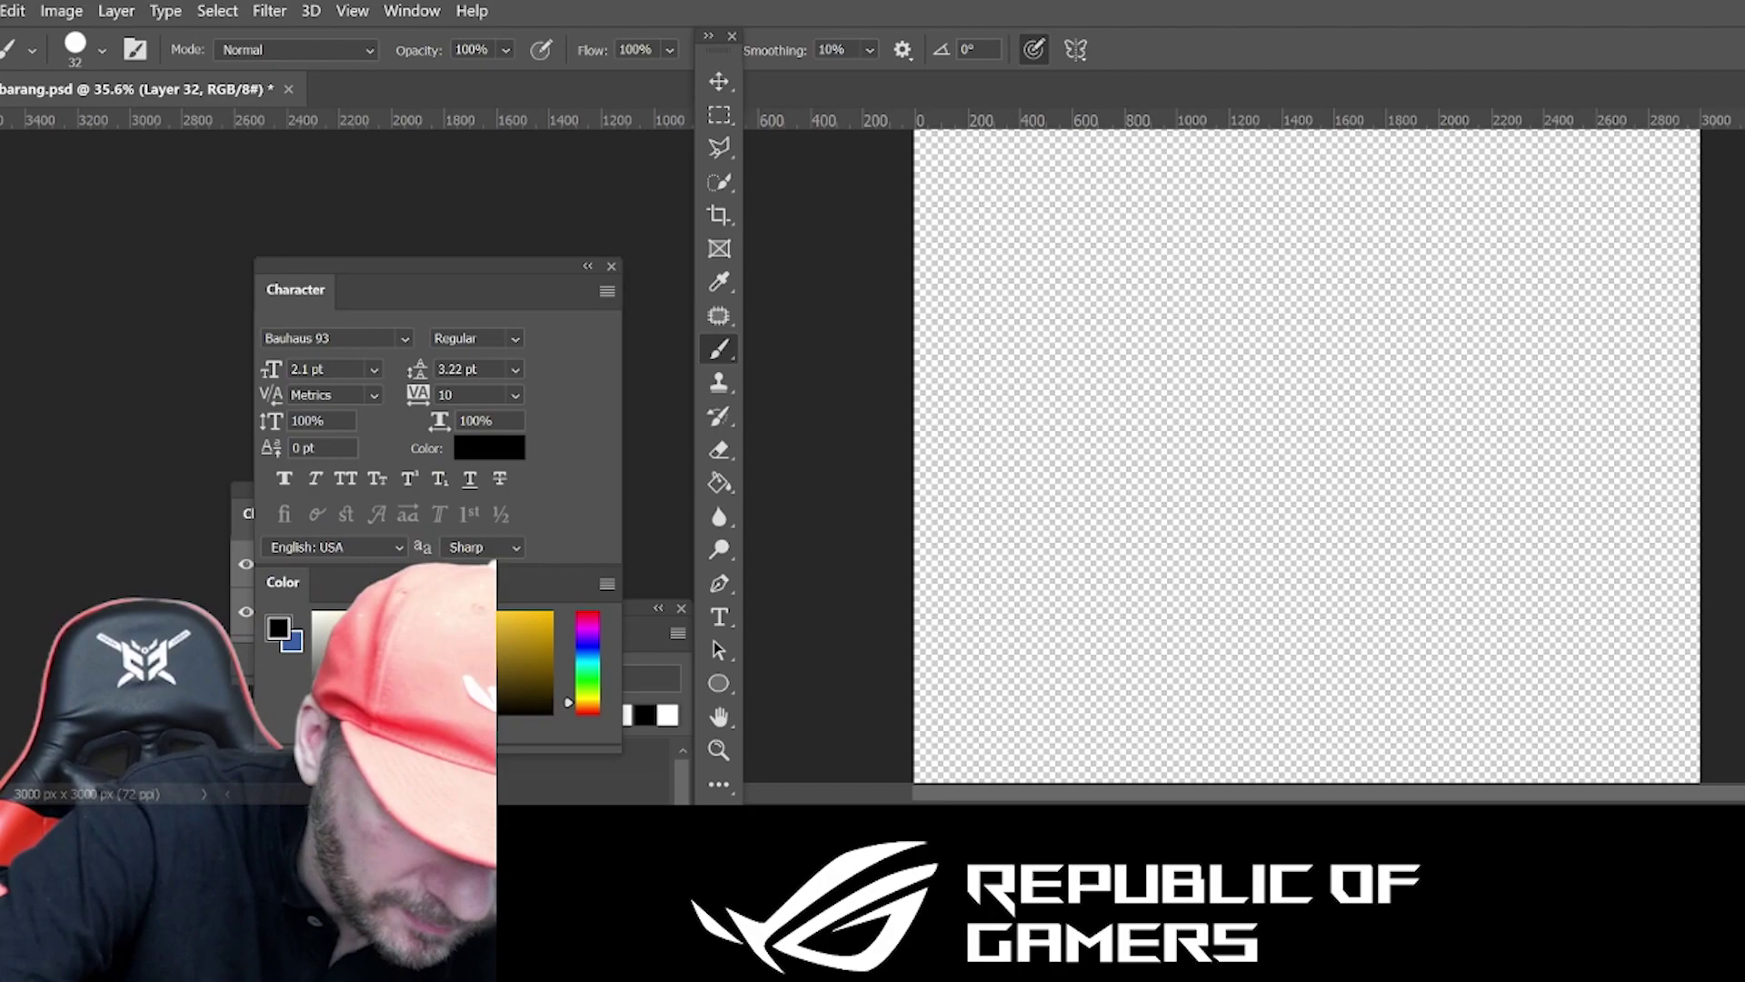
Rough out the character with the 32 px black brush: a round head, a larger round body, two arms, a tail and two feet.
left_click_drag(1239, 208, 1209, 235)
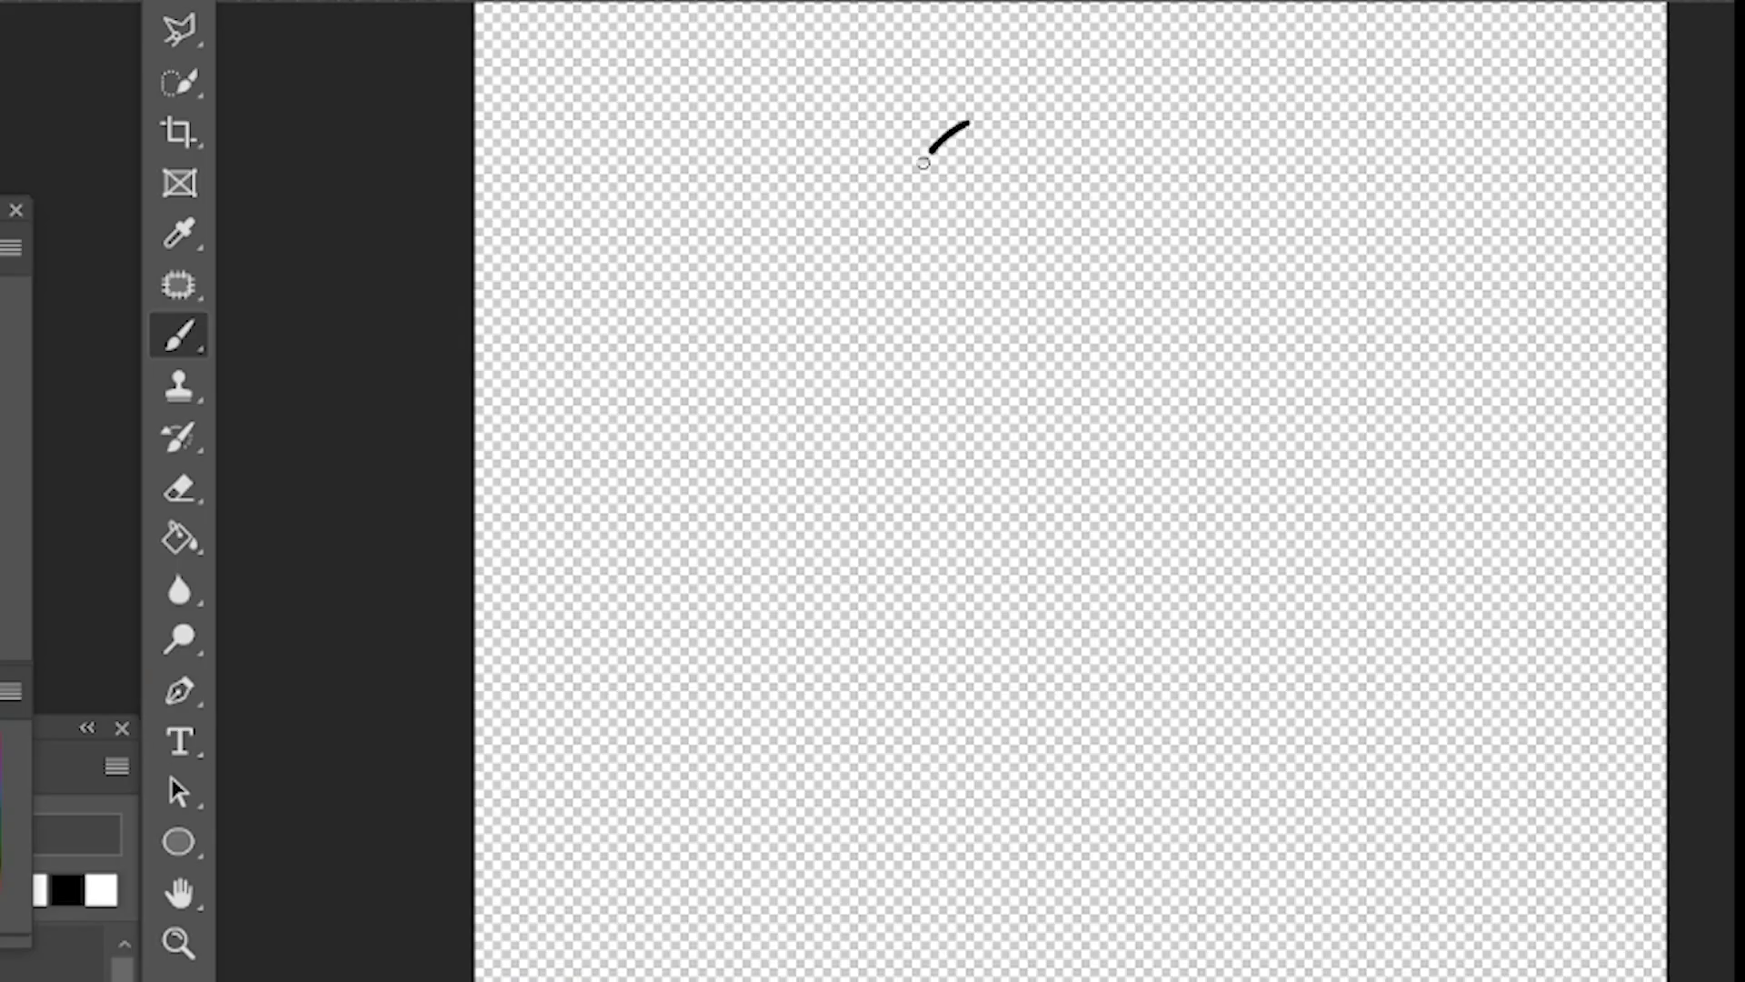
mouse_move(923, 164)
left_mouse_down()
mouse_move(1149, 111)
mouse_move(953, 133)
left_mouse_up()
mouse_move(918, 401)
left_mouse_down()
mouse_move(1307, 536)
mouse_move(1223, 363)
left_mouse_up()
mouse_move(1283, 438)
left_mouse_down()
mouse_move(1398, 329)
mouse_move(1301, 546)
left_mouse_up()
mouse_move(882, 447)
left_mouse_down()
mouse_move(800, 605)
mouse_move(880, 543)
left_mouse_up()
mouse_move(1172, 480)
left_mouse_down()
mouse_move(1264, 635)
mouse_move(1171, 477)
left_mouse_up()
left_click_drag(900, 770, 968, 820)
left_click_drag(1124, 825, 1255, 768)
Sketch crossed guide lines, eyes, nose and mouth on the face, and add antlers, hand claws and a flame-shaped tail tip.
mouse_move(1068, 65)
left_mouse_down()
mouse_move(986, 400)
mouse_move(991, 463)
left_mouse_up()
mouse_move(895, 227)
left_mouse_down()
mouse_move(1109, 271)
mouse_move(946, 296)
left_mouse_up()
left_click_drag(1036, 234, 1113, 241)
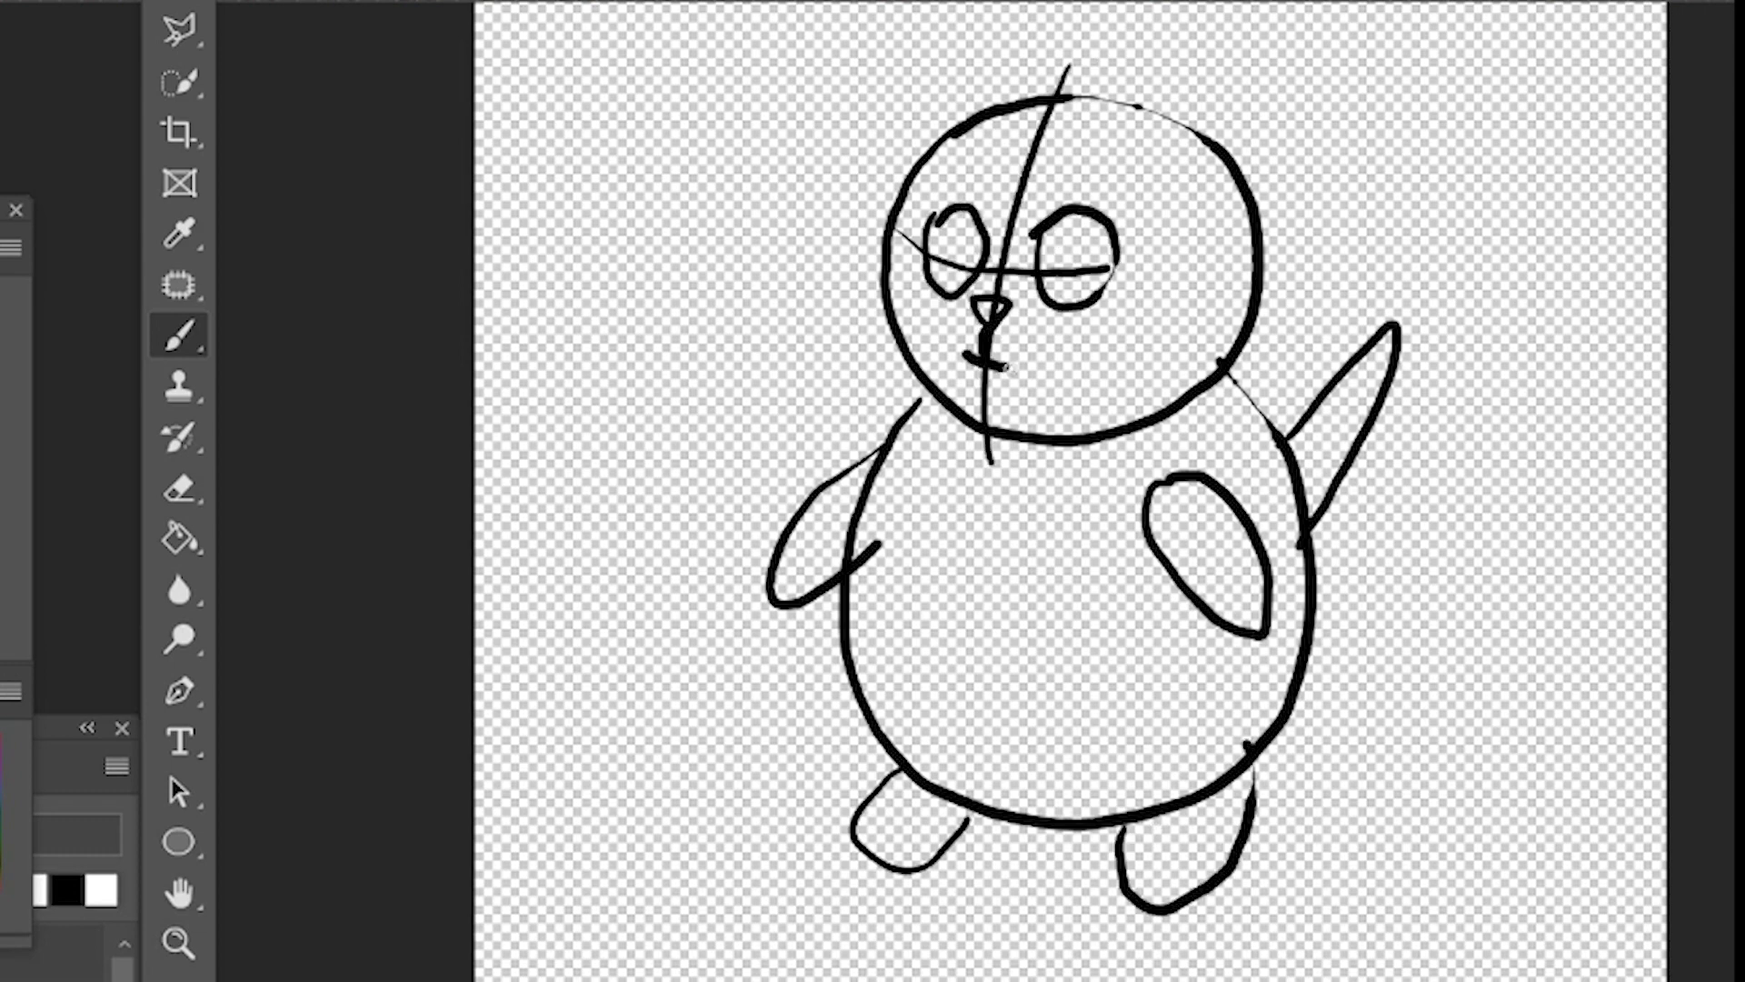
left_click_drag(1182, 69, 1163, 168)
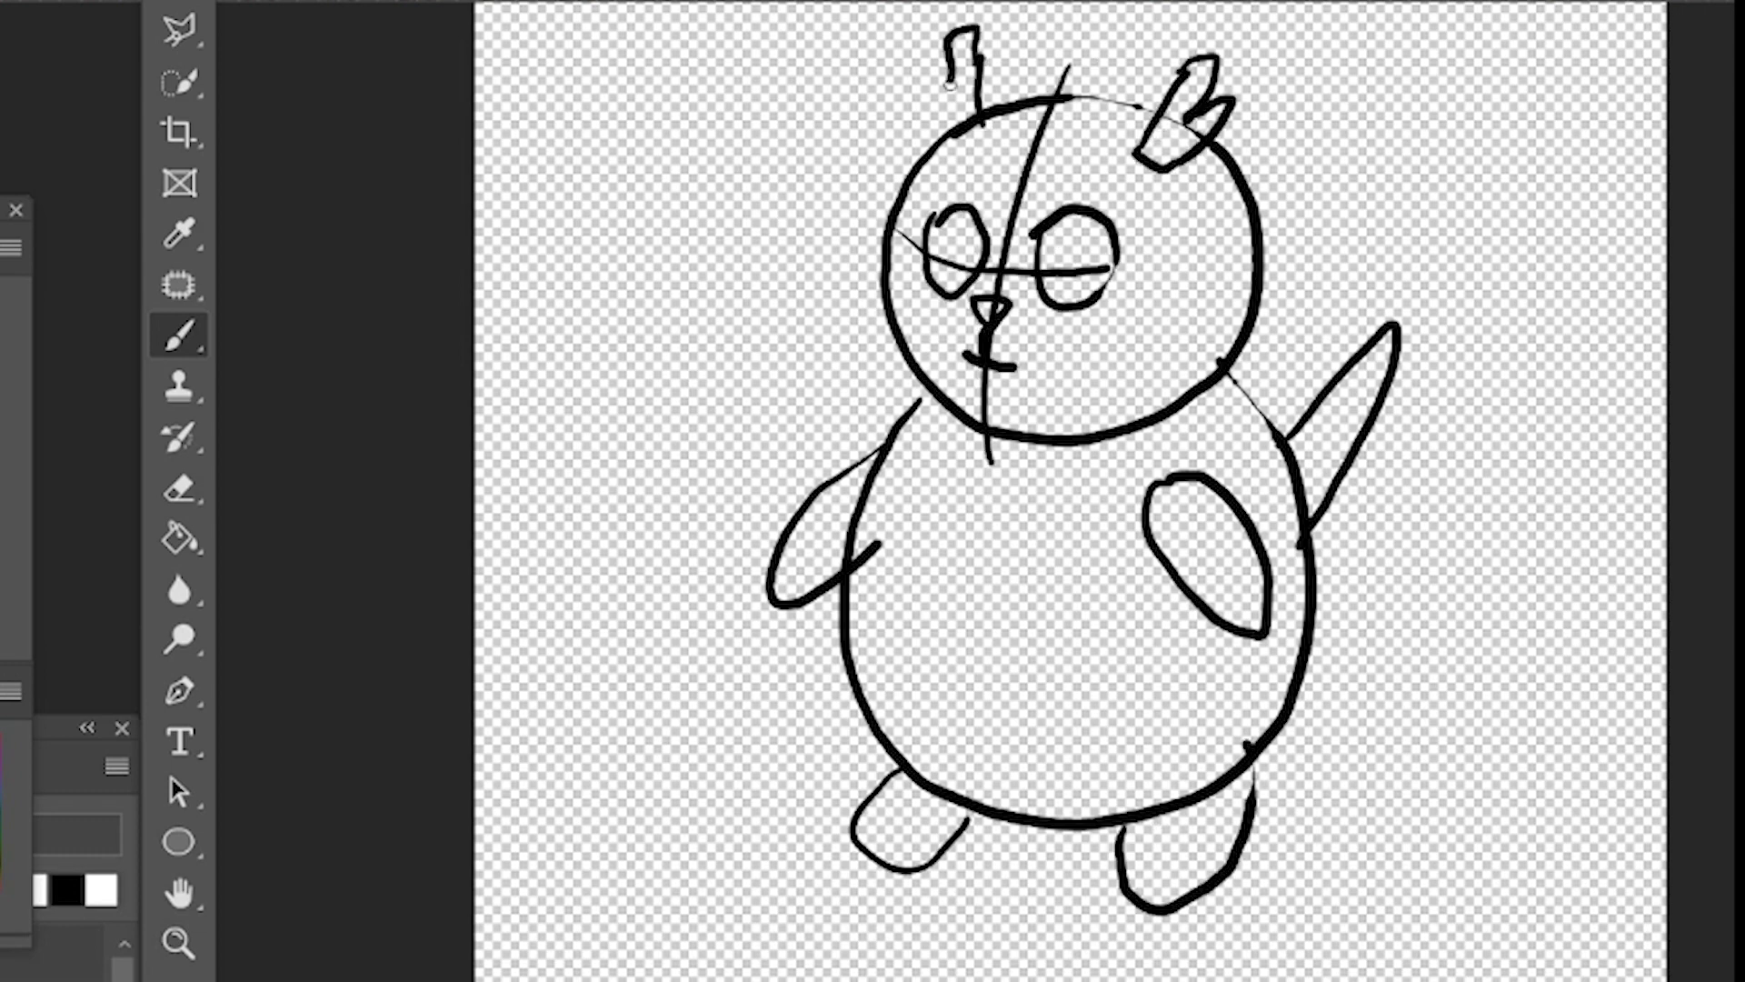
mouse_move(1368, 273)
left_mouse_down()
mouse_move(1441, 250)
mouse_move(1445, 336)
left_mouse_up()
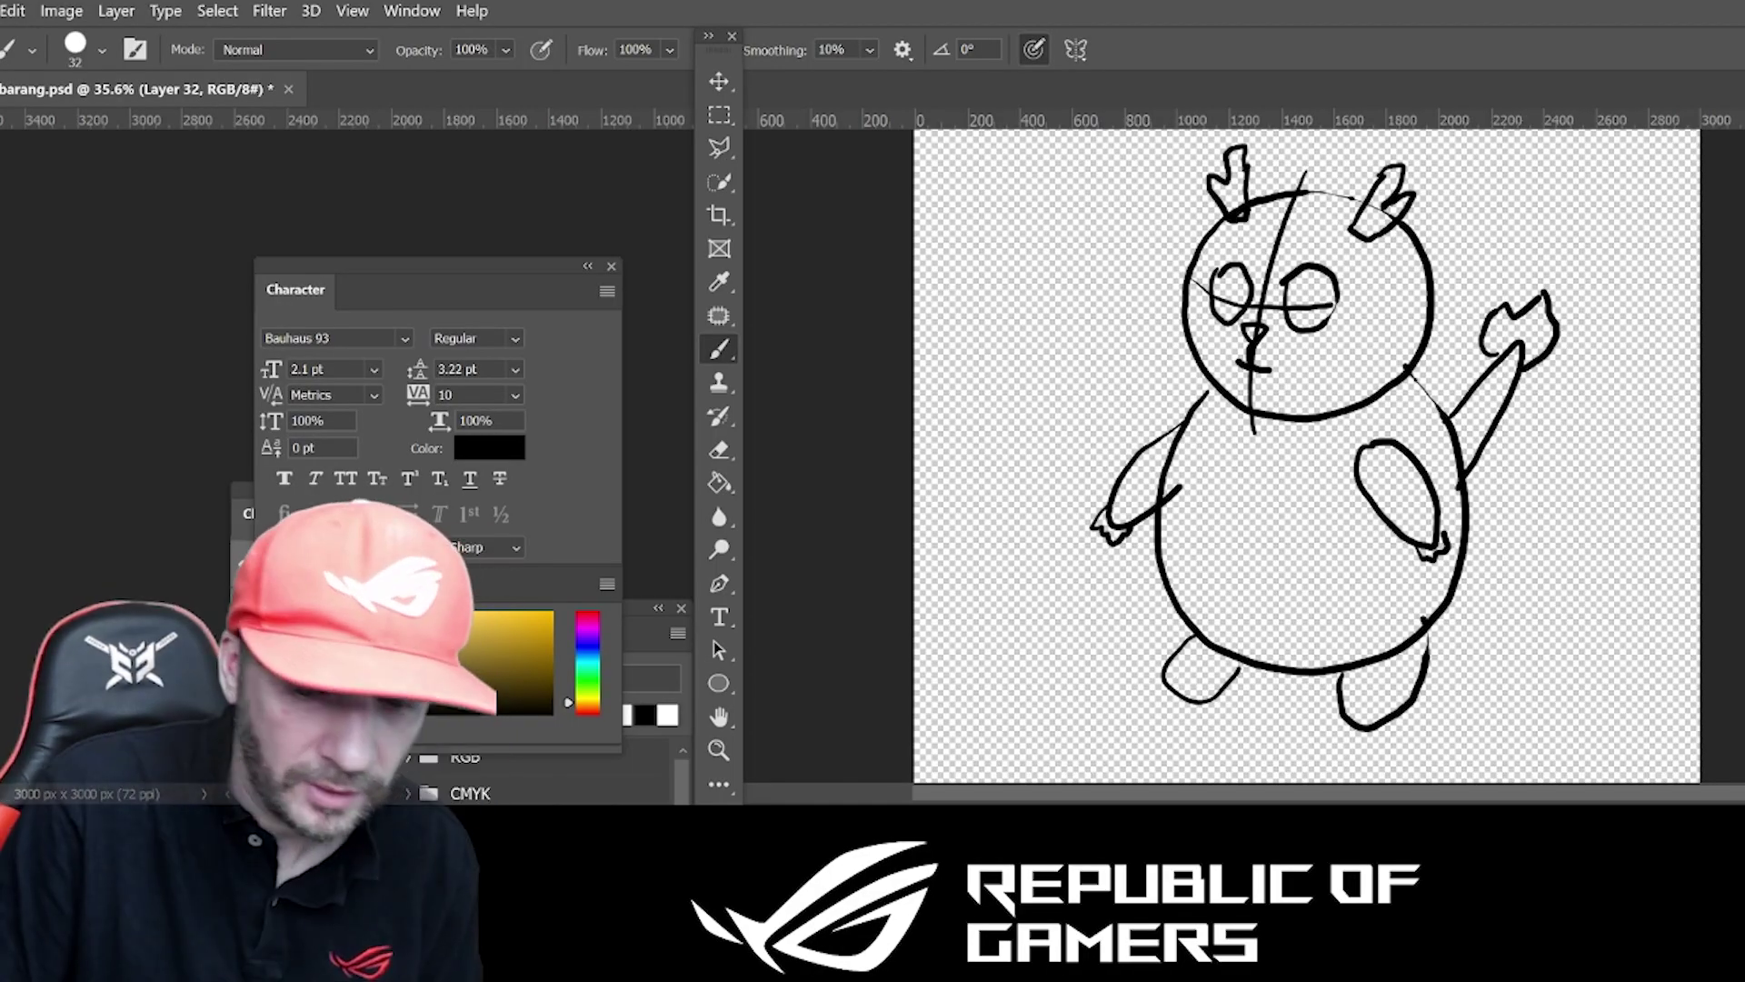
On a new layer over the faded rough sketch, draw a cleaner head with jagged cheek fur, two antlers, eyes, nose and mouth.
key("ctrl+shift+alt+n")
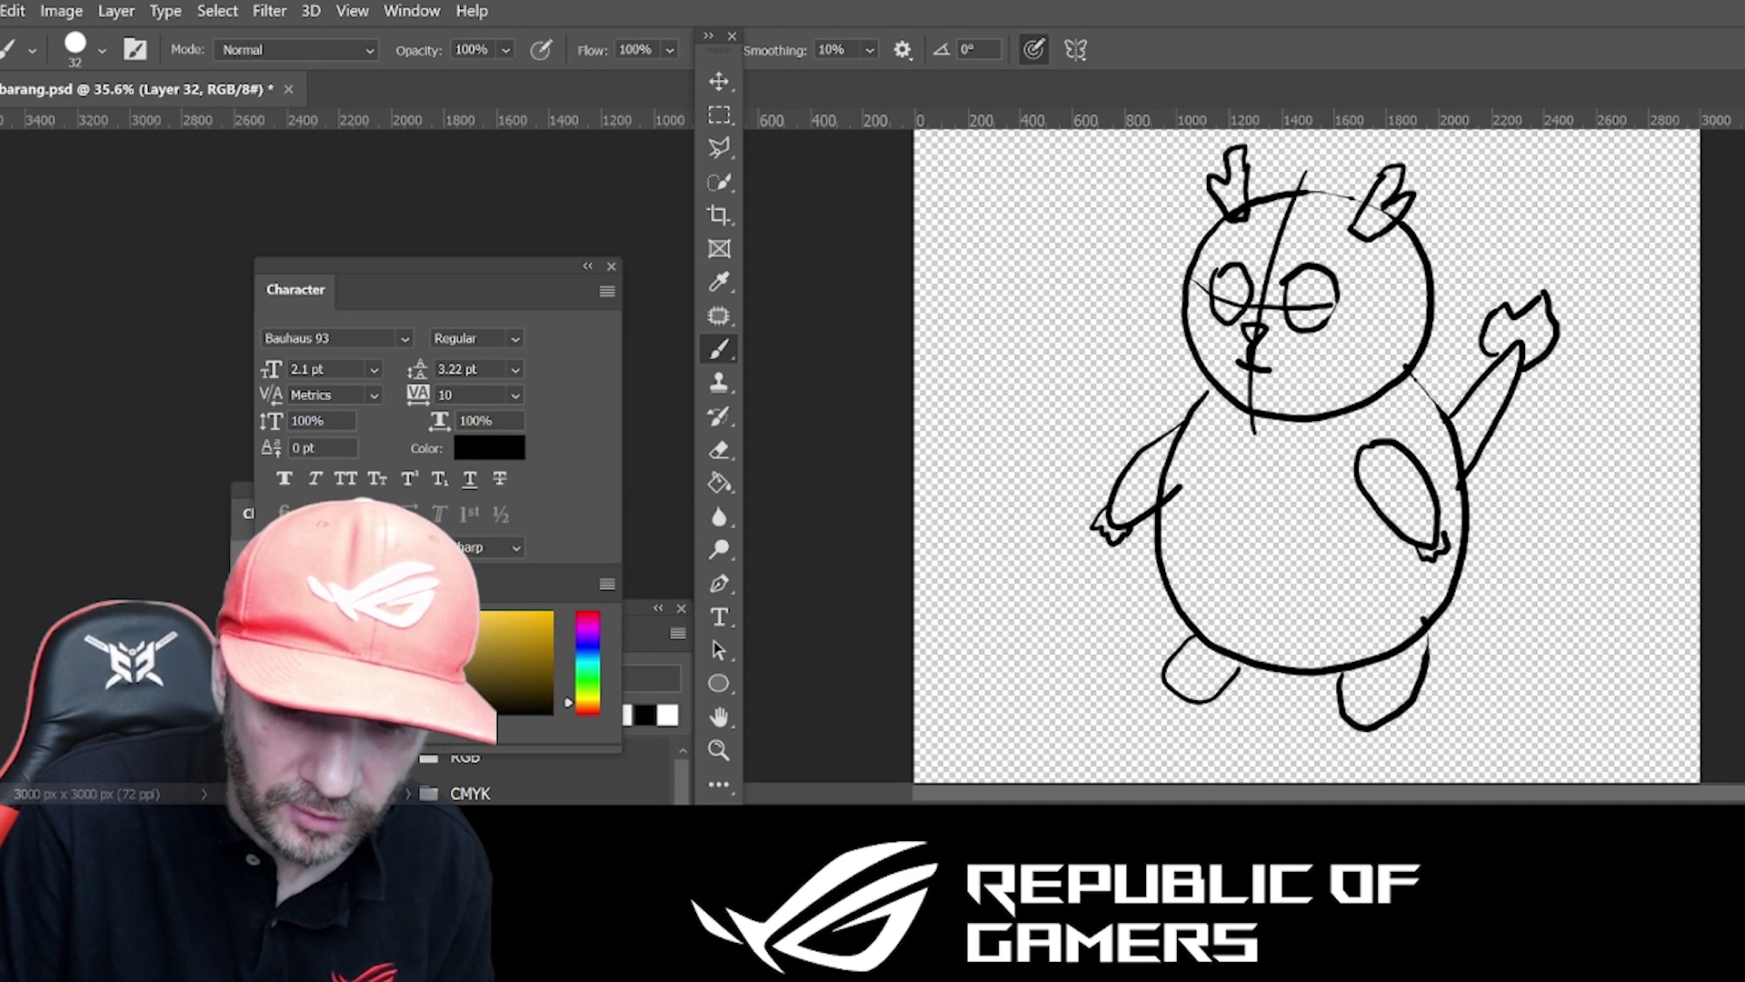
key("ctrl+z")
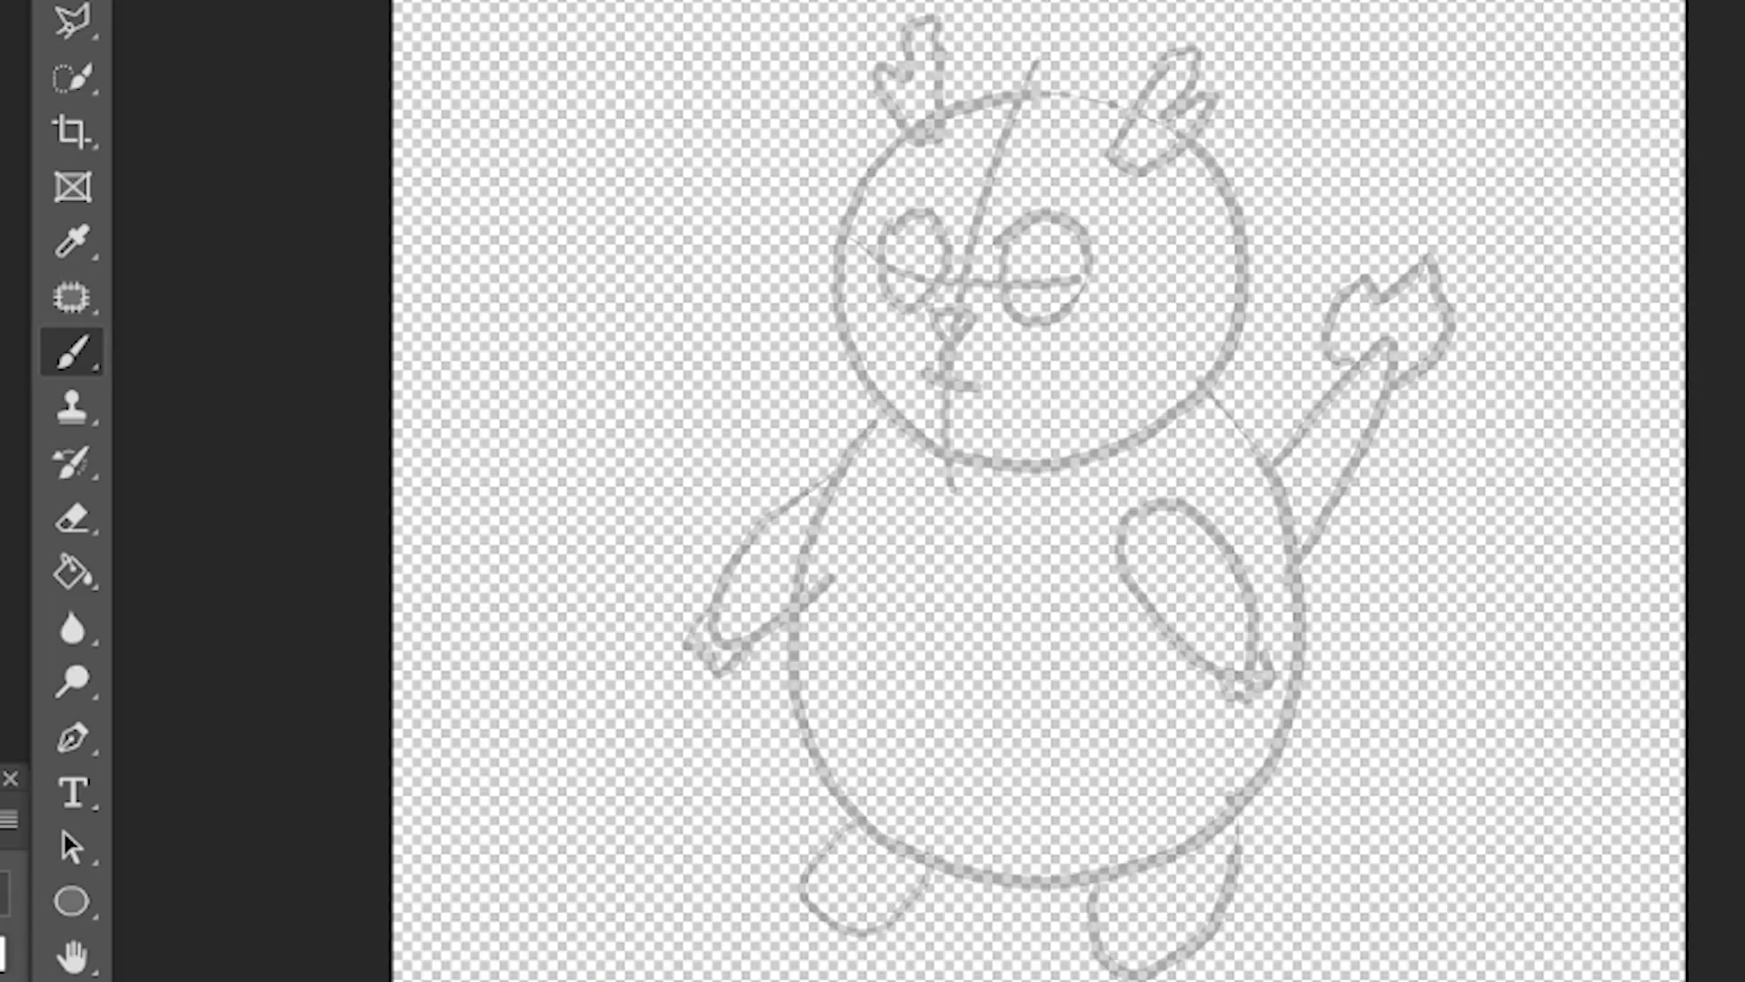
mouse_move(818, 291)
left_mouse_down()
mouse_move(905, 433)
mouse_move(1032, 455)
mouse_move(1194, 395)
mouse_move(1266, 312)
mouse_move(1223, 142)
left_mouse_up()
mouse_move(817, 306)
left_mouse_down()
mouse_move(953, 134)
mouse_move(1191, 129)
left_mouse_up()
mouse_move(911, 147)
left_mouse_down()
mouse_move(863, 72)
mouse_move(953, 134)
left_mouse_up()
left_click_drag(1119, 141, 1217, 98)
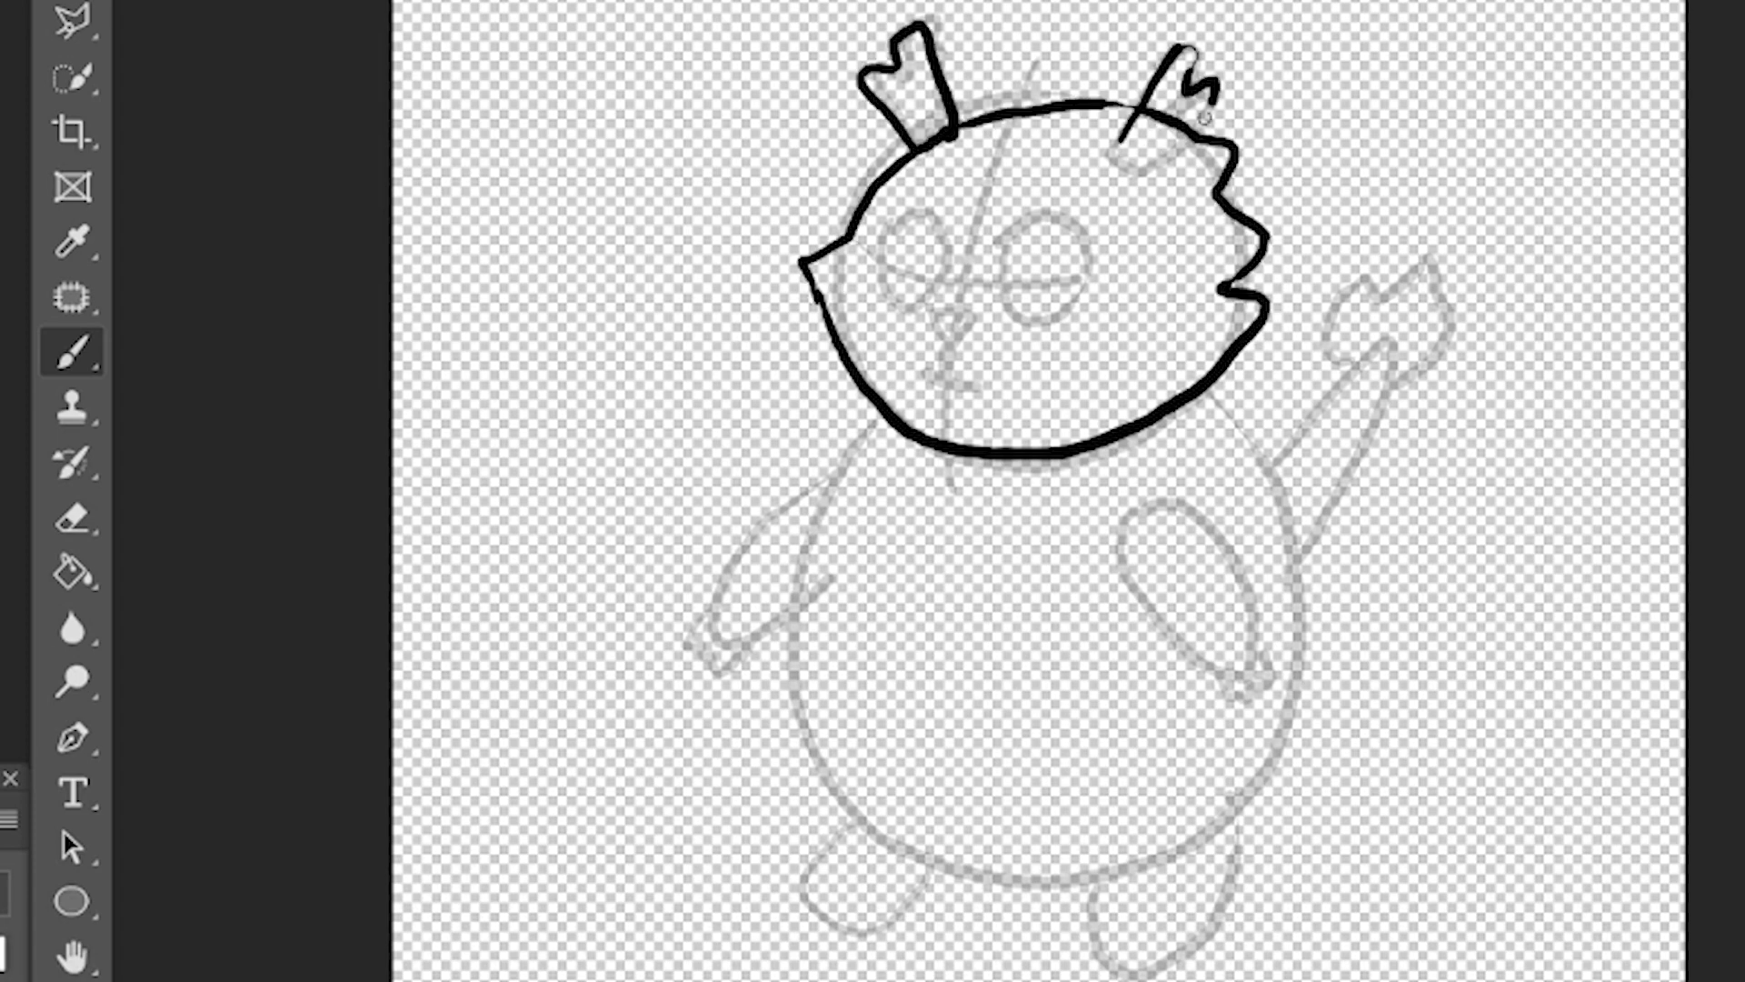
left_click_drag(909, 212, 907, 215)
mouse_move(1034, 221)
left_mouse_down()
mouse_move(1046, 314)
mouse_move(1068, 253)
left_mouse_up()
left_click_drag(929, 318, 944, 345)
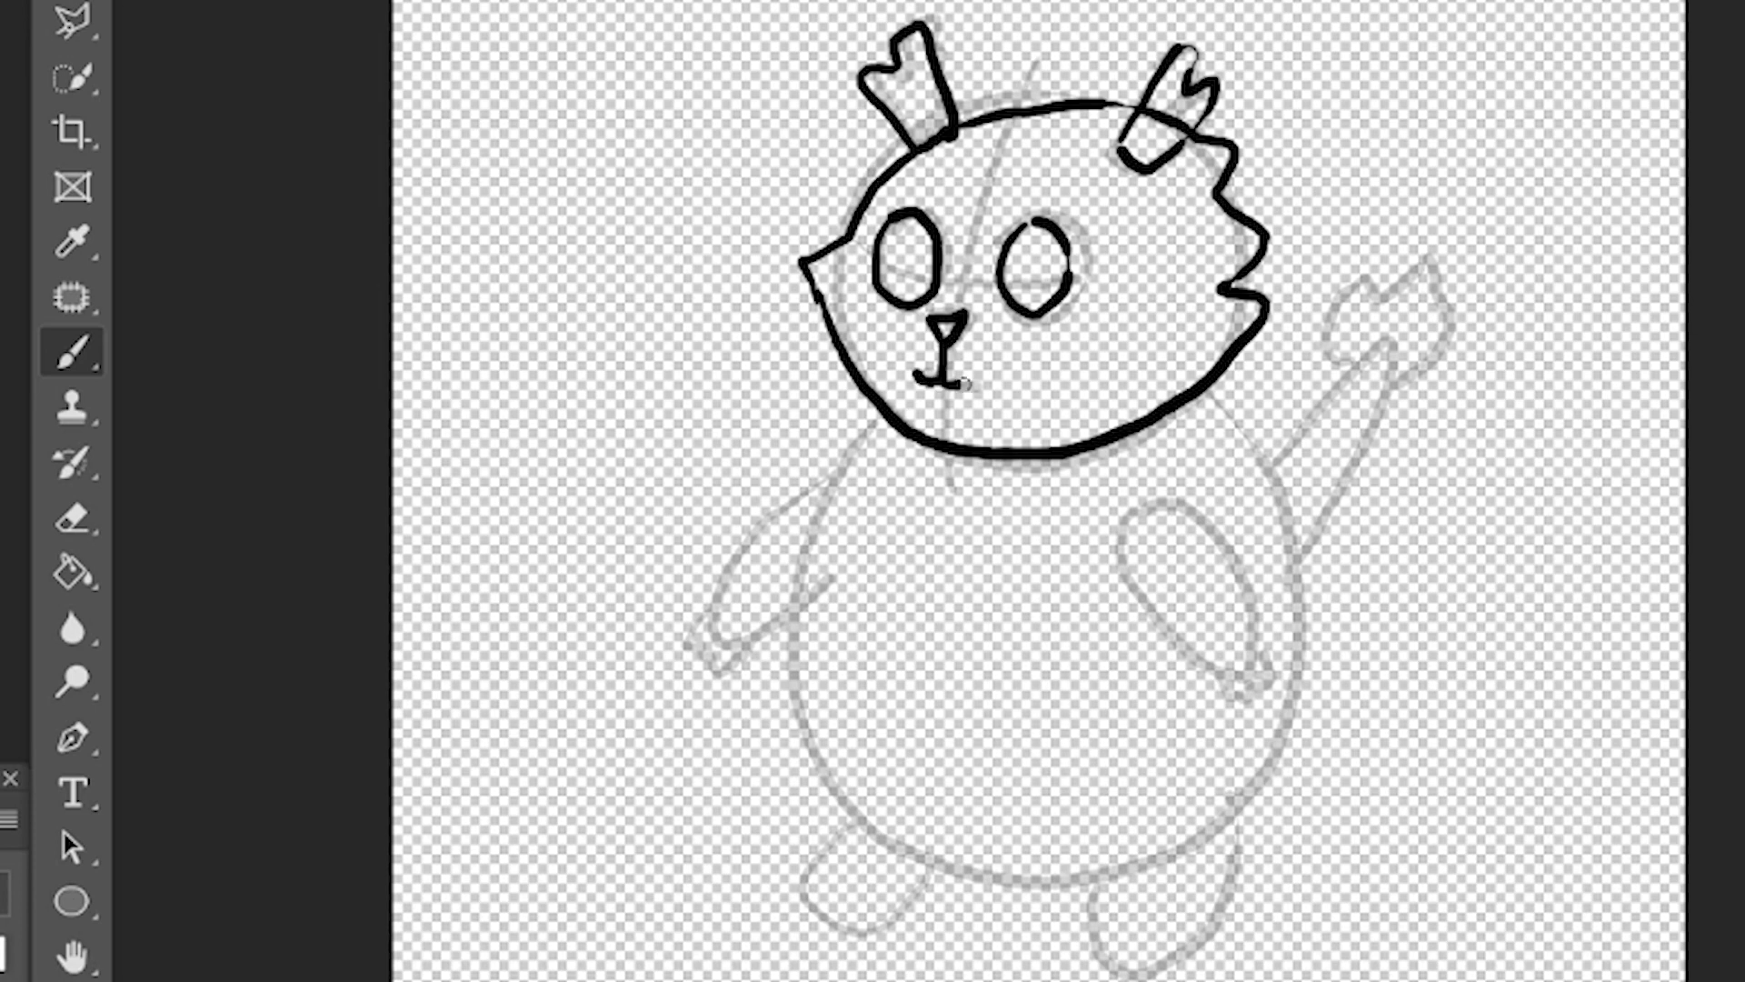
Draw the refined body flowing into a flame-tipped tail, both clawed arms and the feet over the faded sketch.
mouse_move(877, 420)
left_mouse_down()
mouse_move(818, 586)
mouse_move(1131, 863)
mouse_move(1391, 364)
mouse_move(1263, 447)
left_mouse_up()
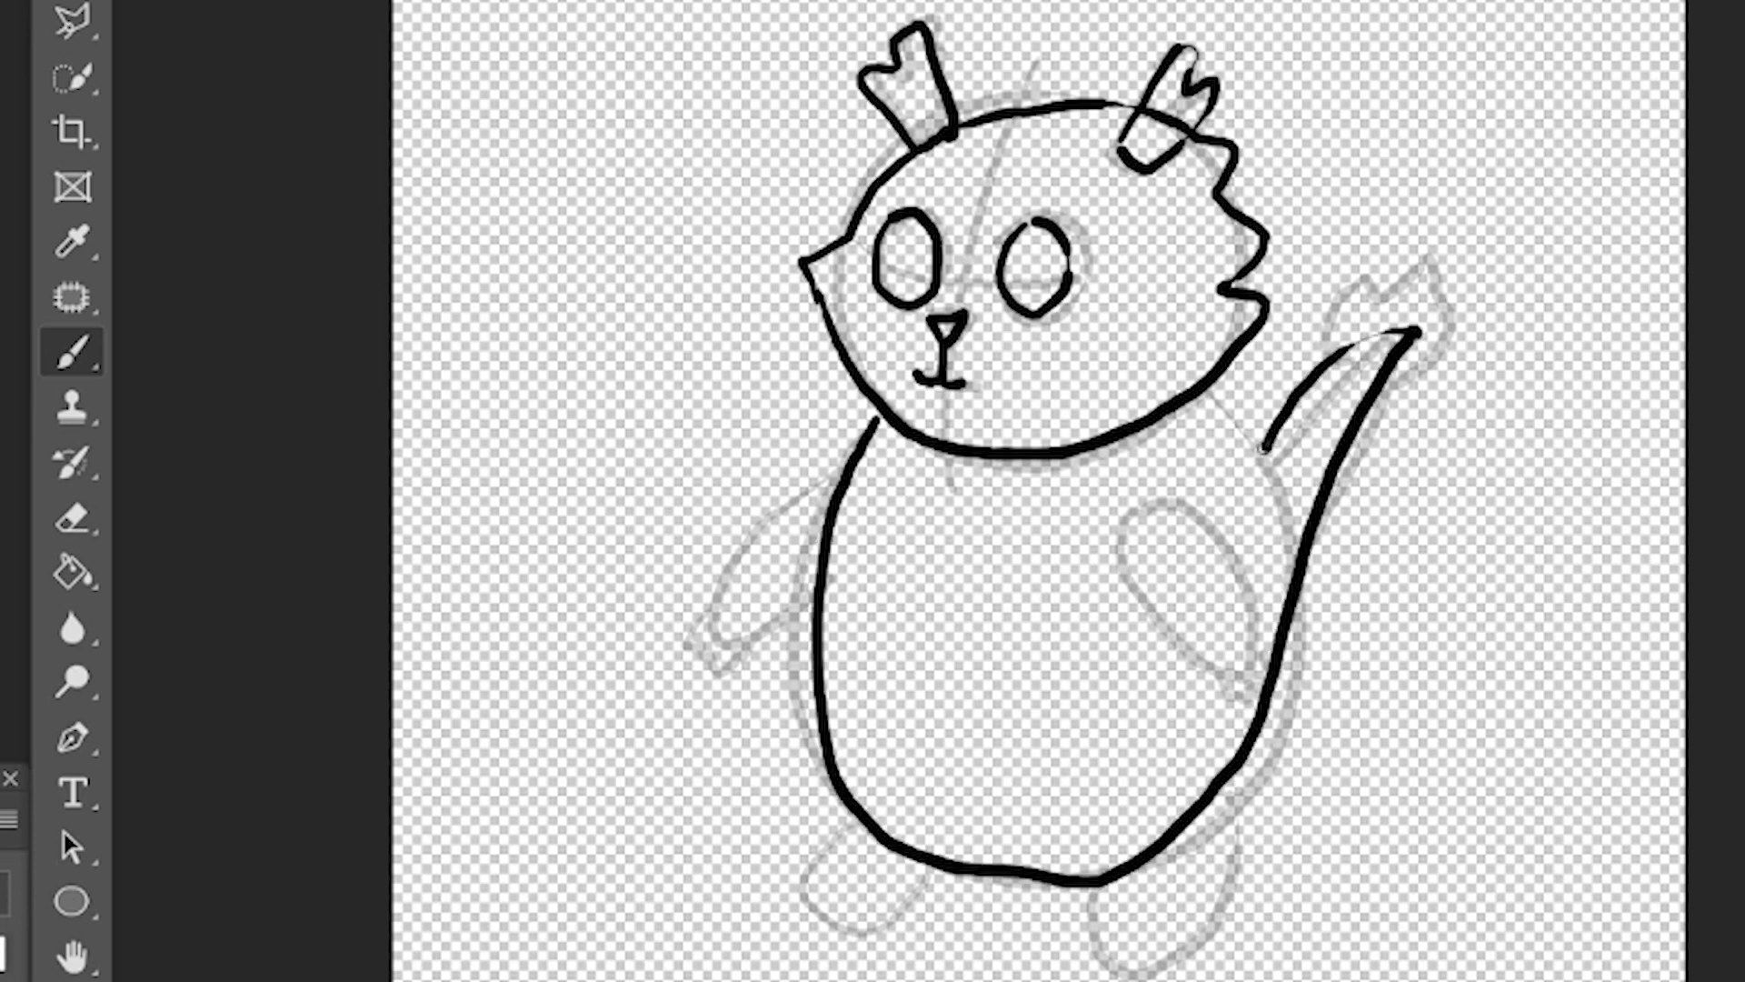
left_click_drag(1436, 289, 1405, 363)
left_click_drag(845, 475, 822, 607)
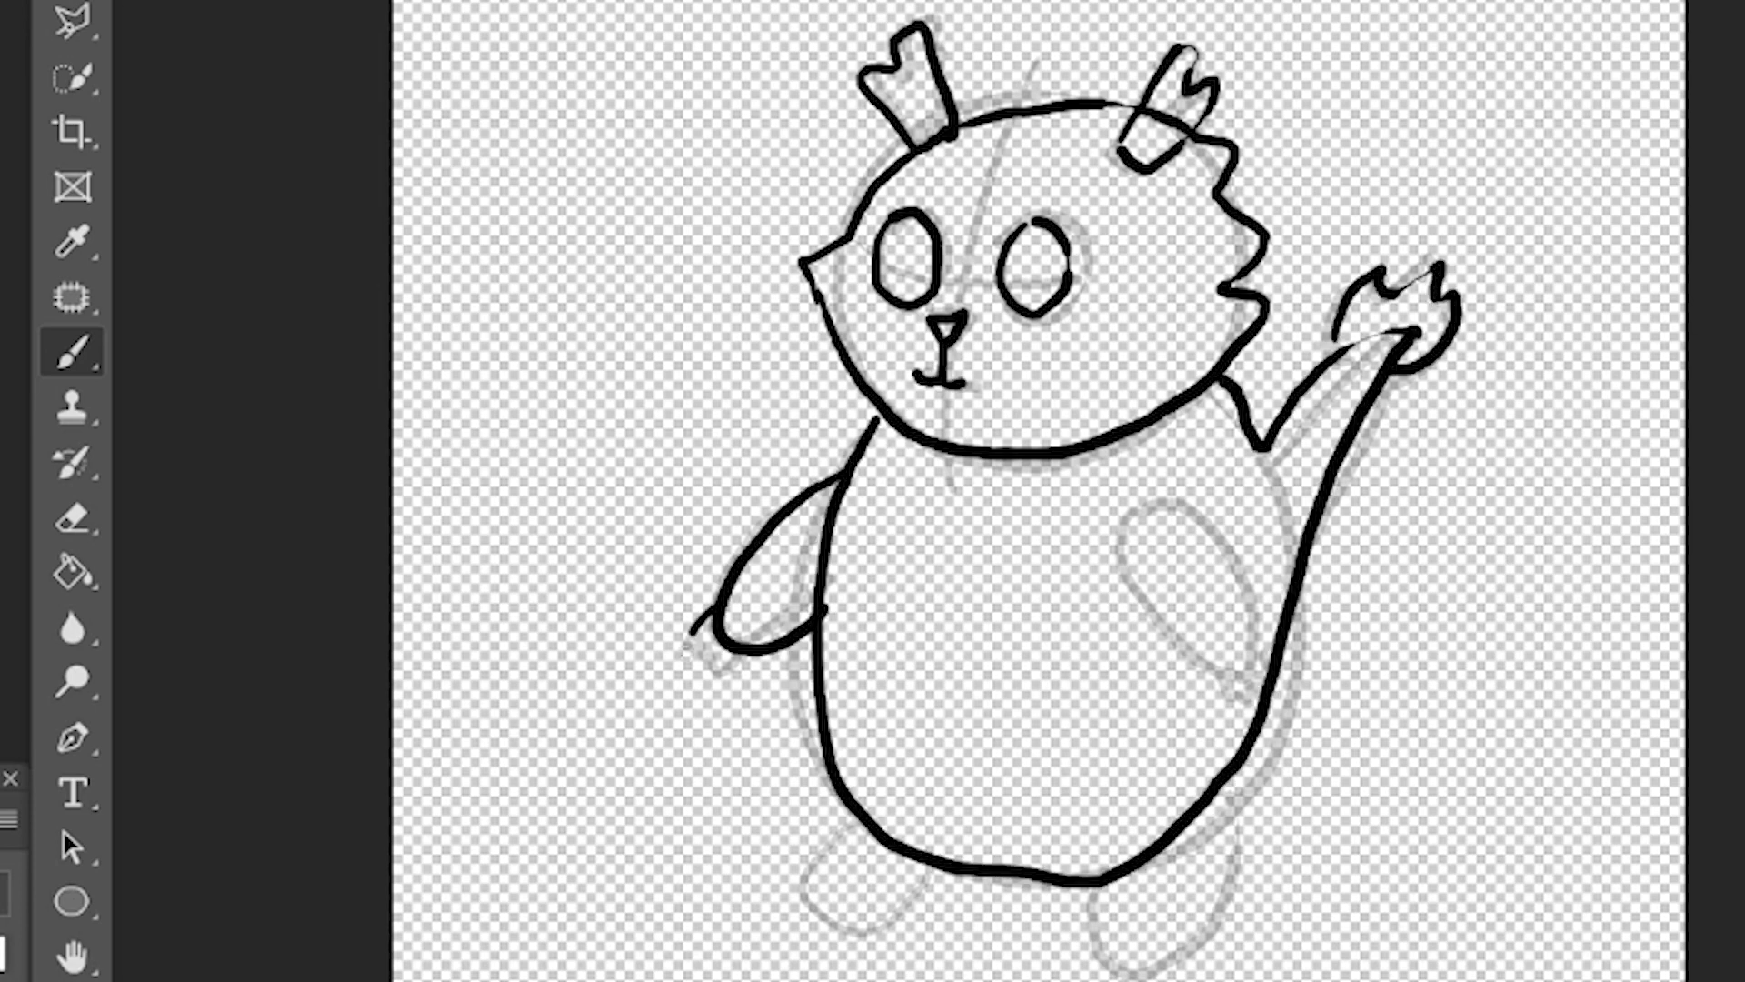
left_click_drag(718, 611, 755, 668)
left_click_drag(1159, 496, 1236, 565)
left_click_drag(1230, 641, 1259, 636)
left_click_drag(887, 855, 809, 896)
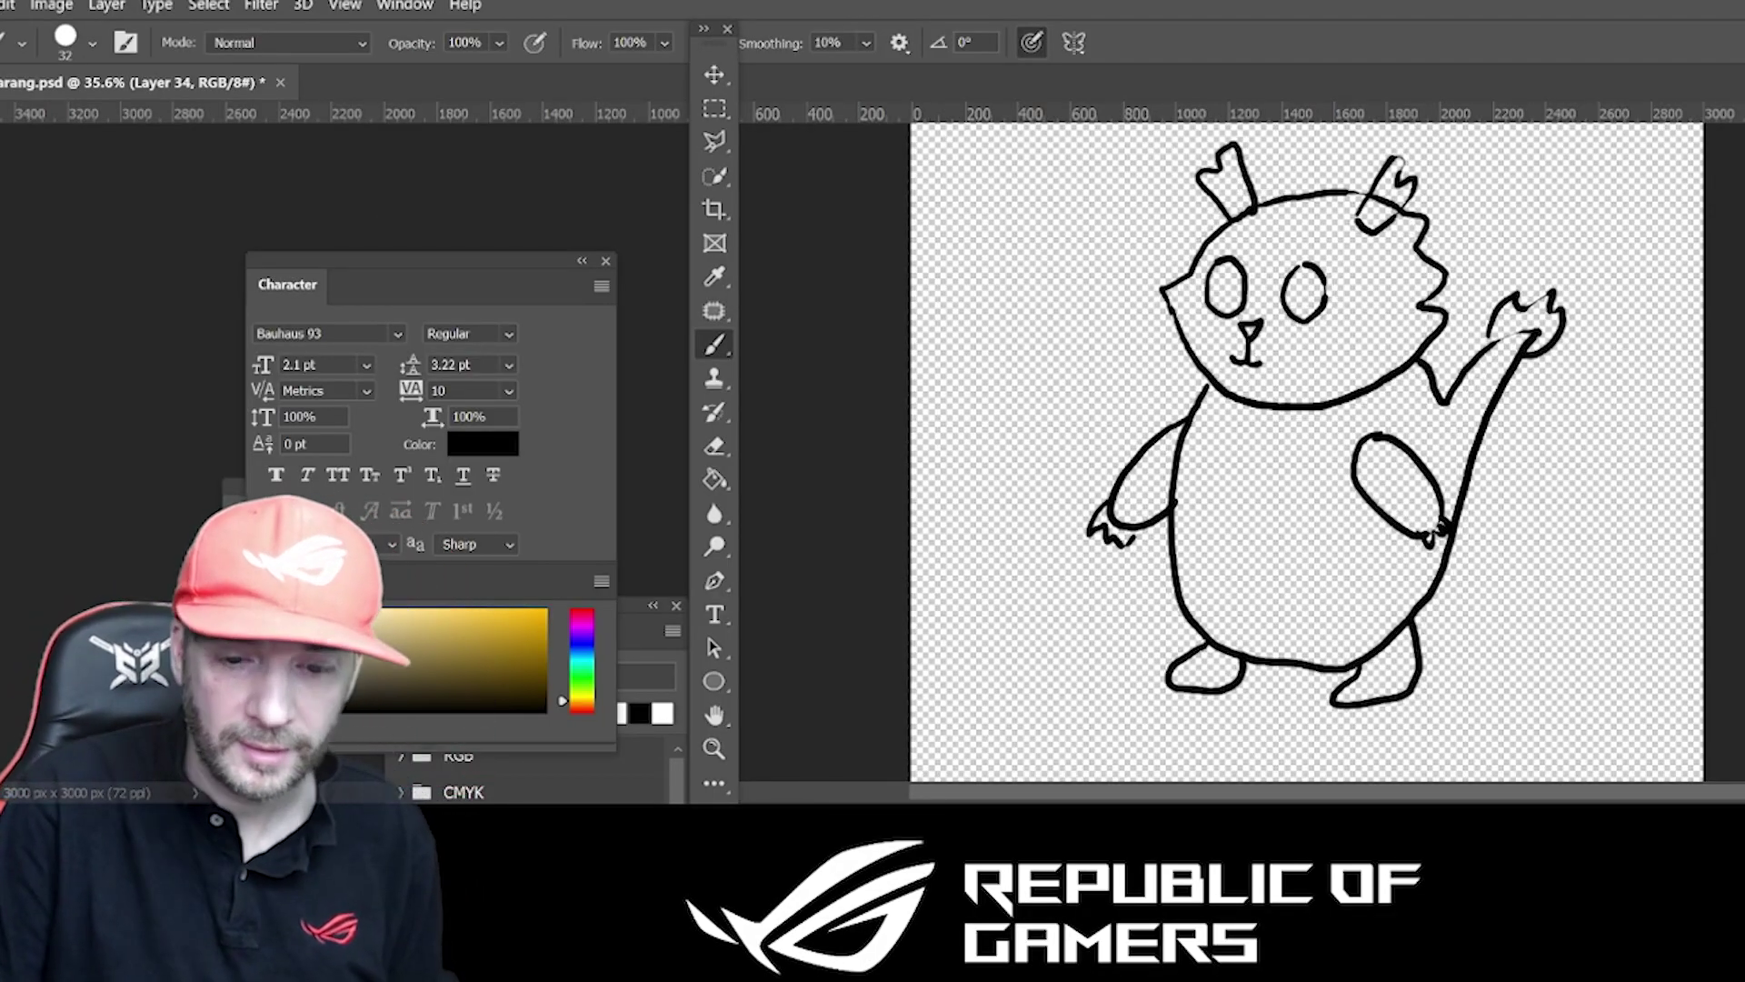
On Layer 33, trace the head's lower curve from the pointed left cheek to the right cheek fur with a Pen path.
key("alt+bracketleft")
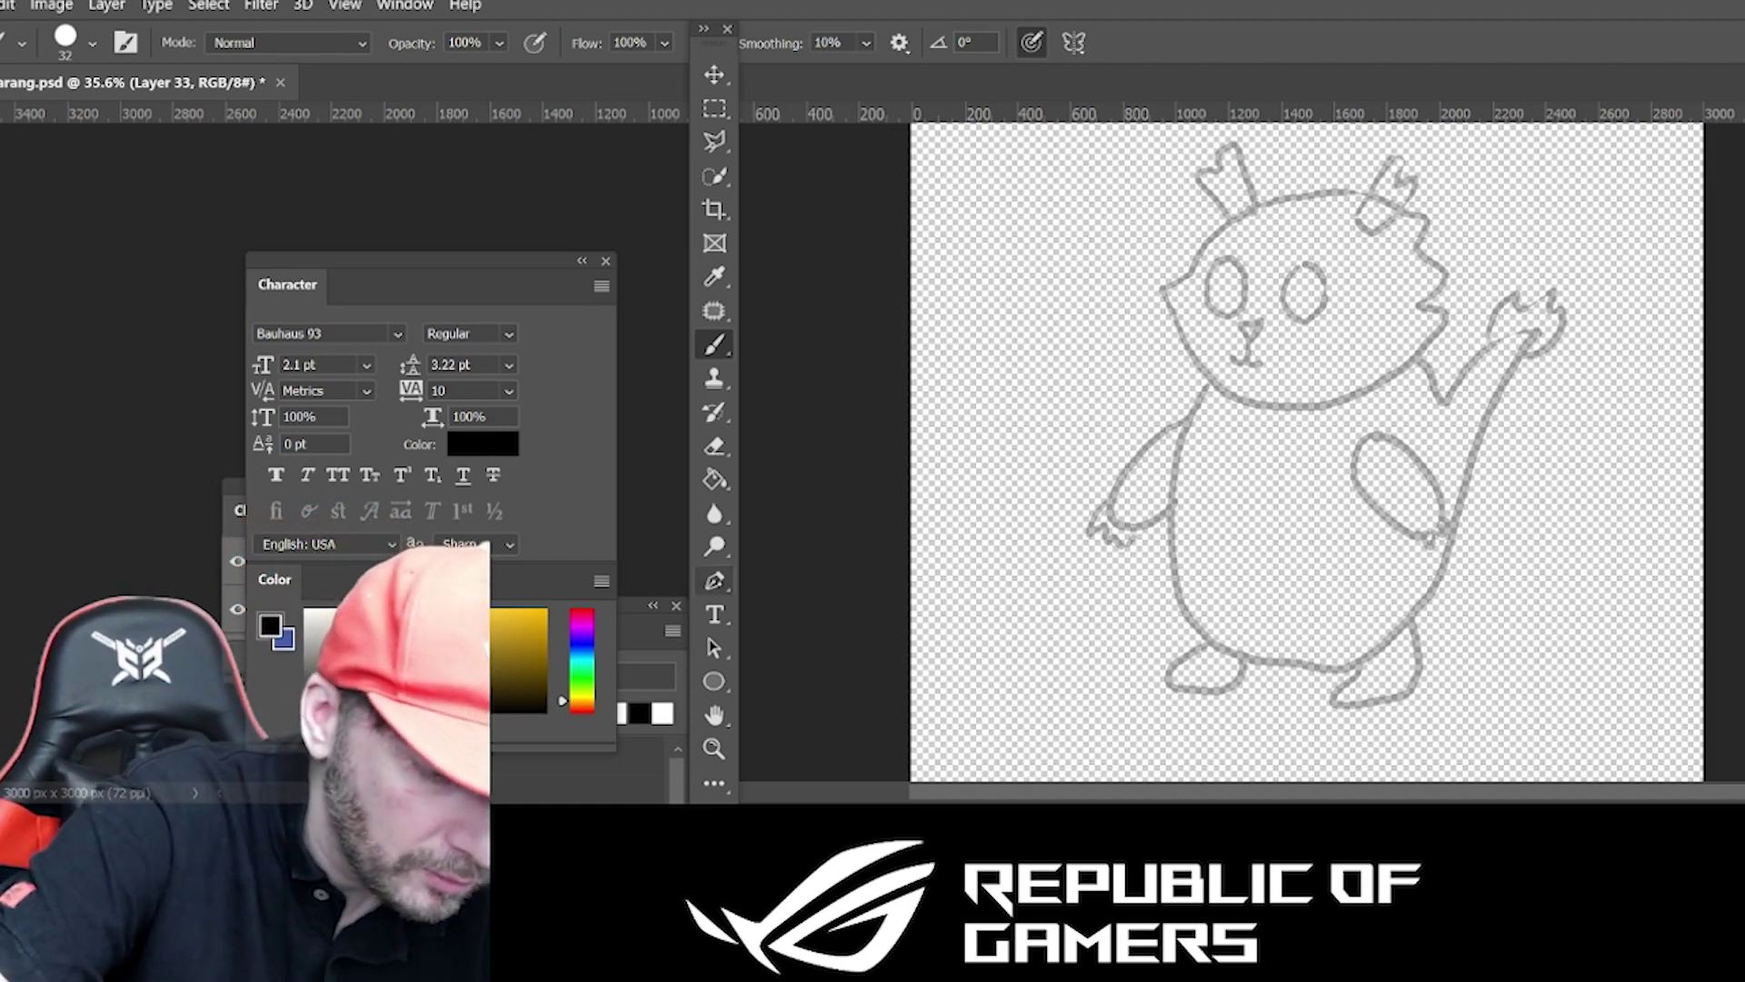
key("p")
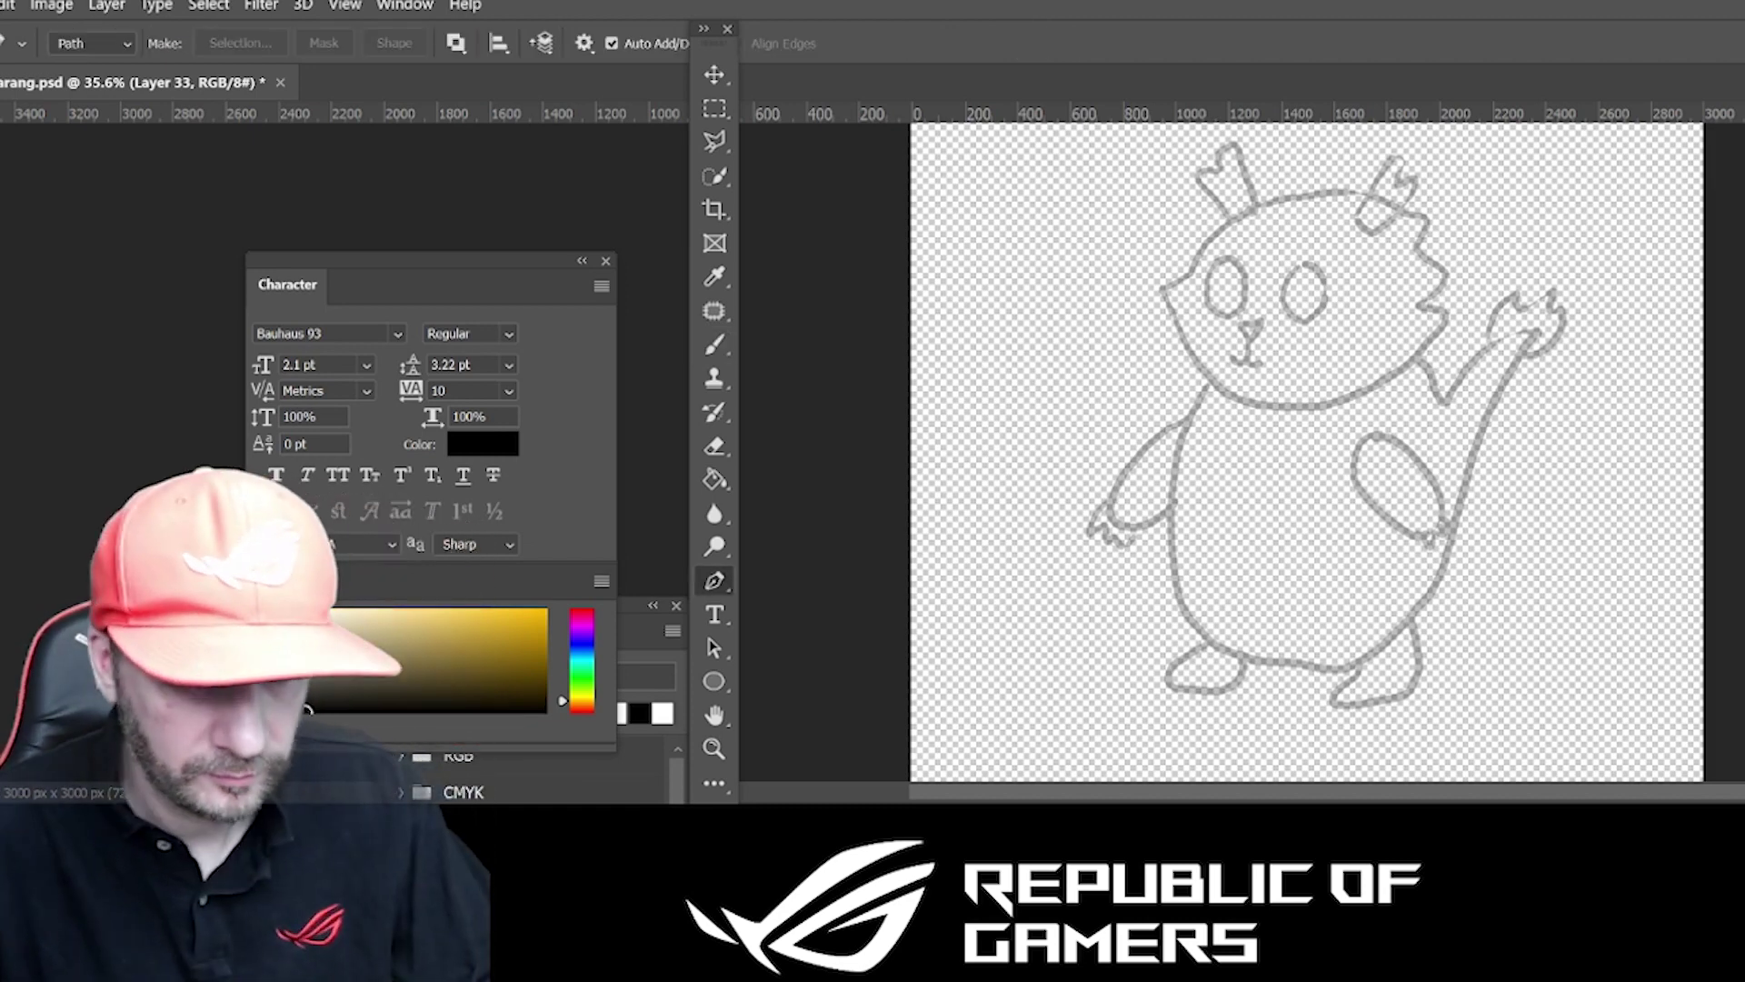
key("ctrl+plus")
left_click(1122, 338)
key("ctrl+minus")
key("ctrl+plus")
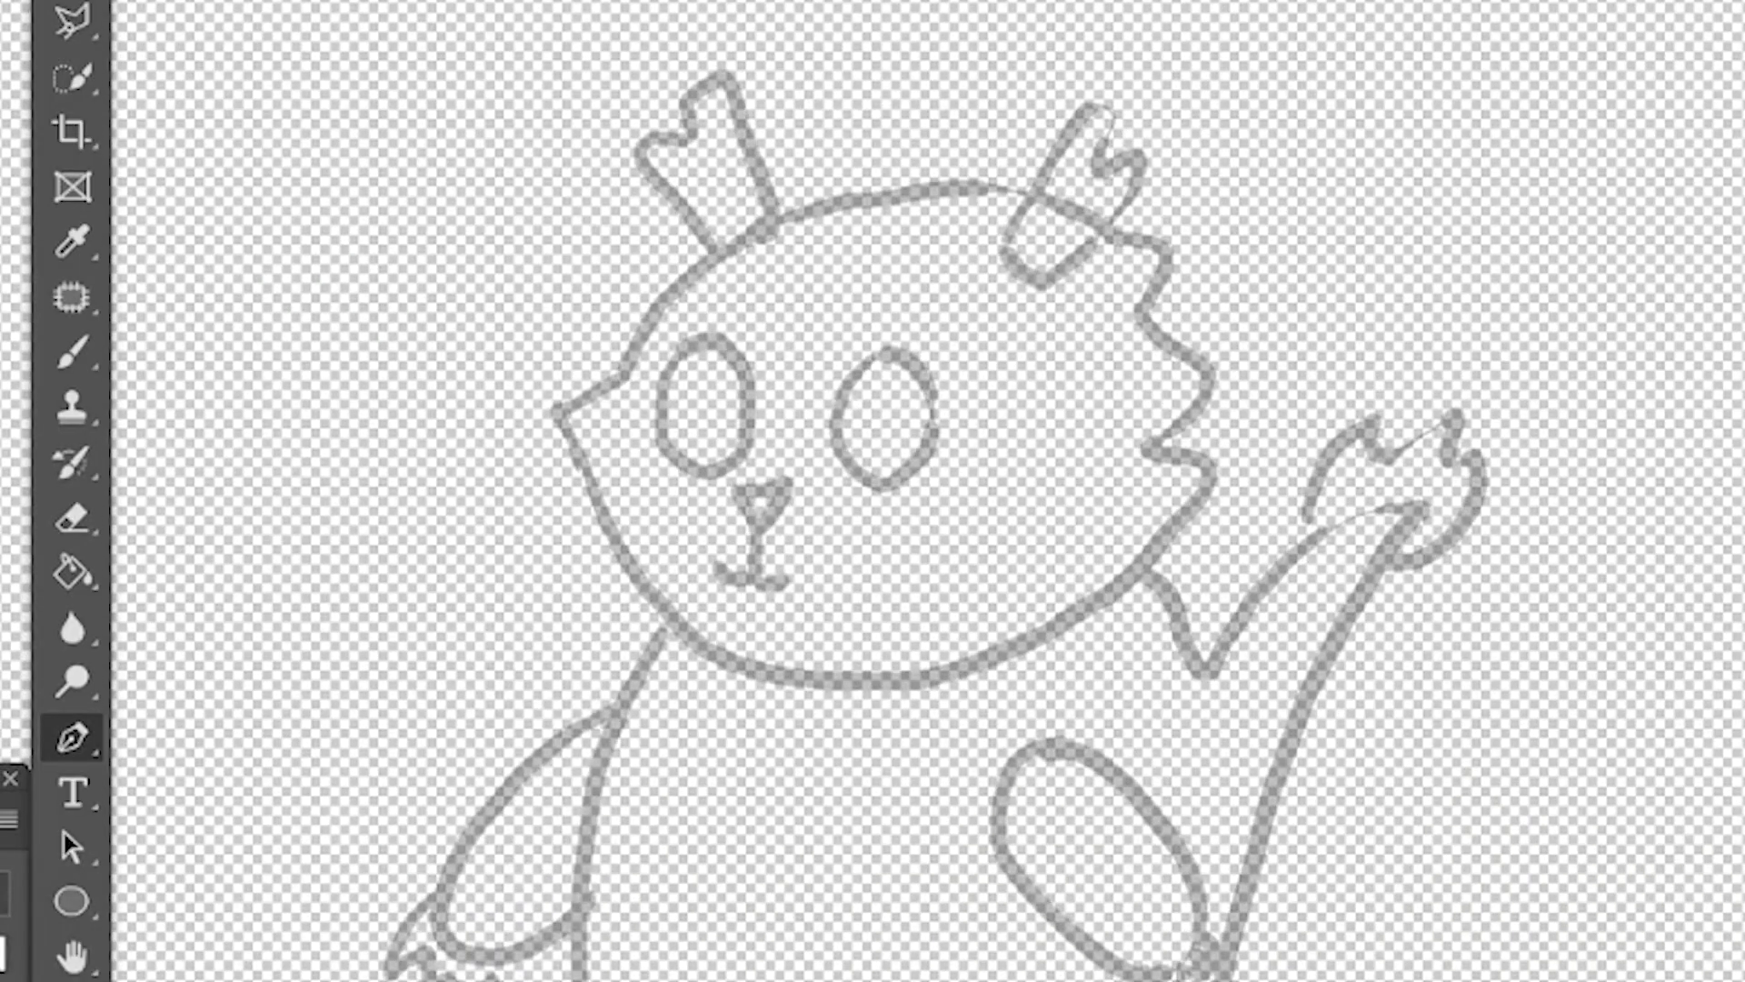
left_click(552, 404)
left_click(1216, 465)
left_click_drag(939, 440, 818, 696)
left_click(1097, 614)
left_click(1143, 450)
left_click(1182, 462)
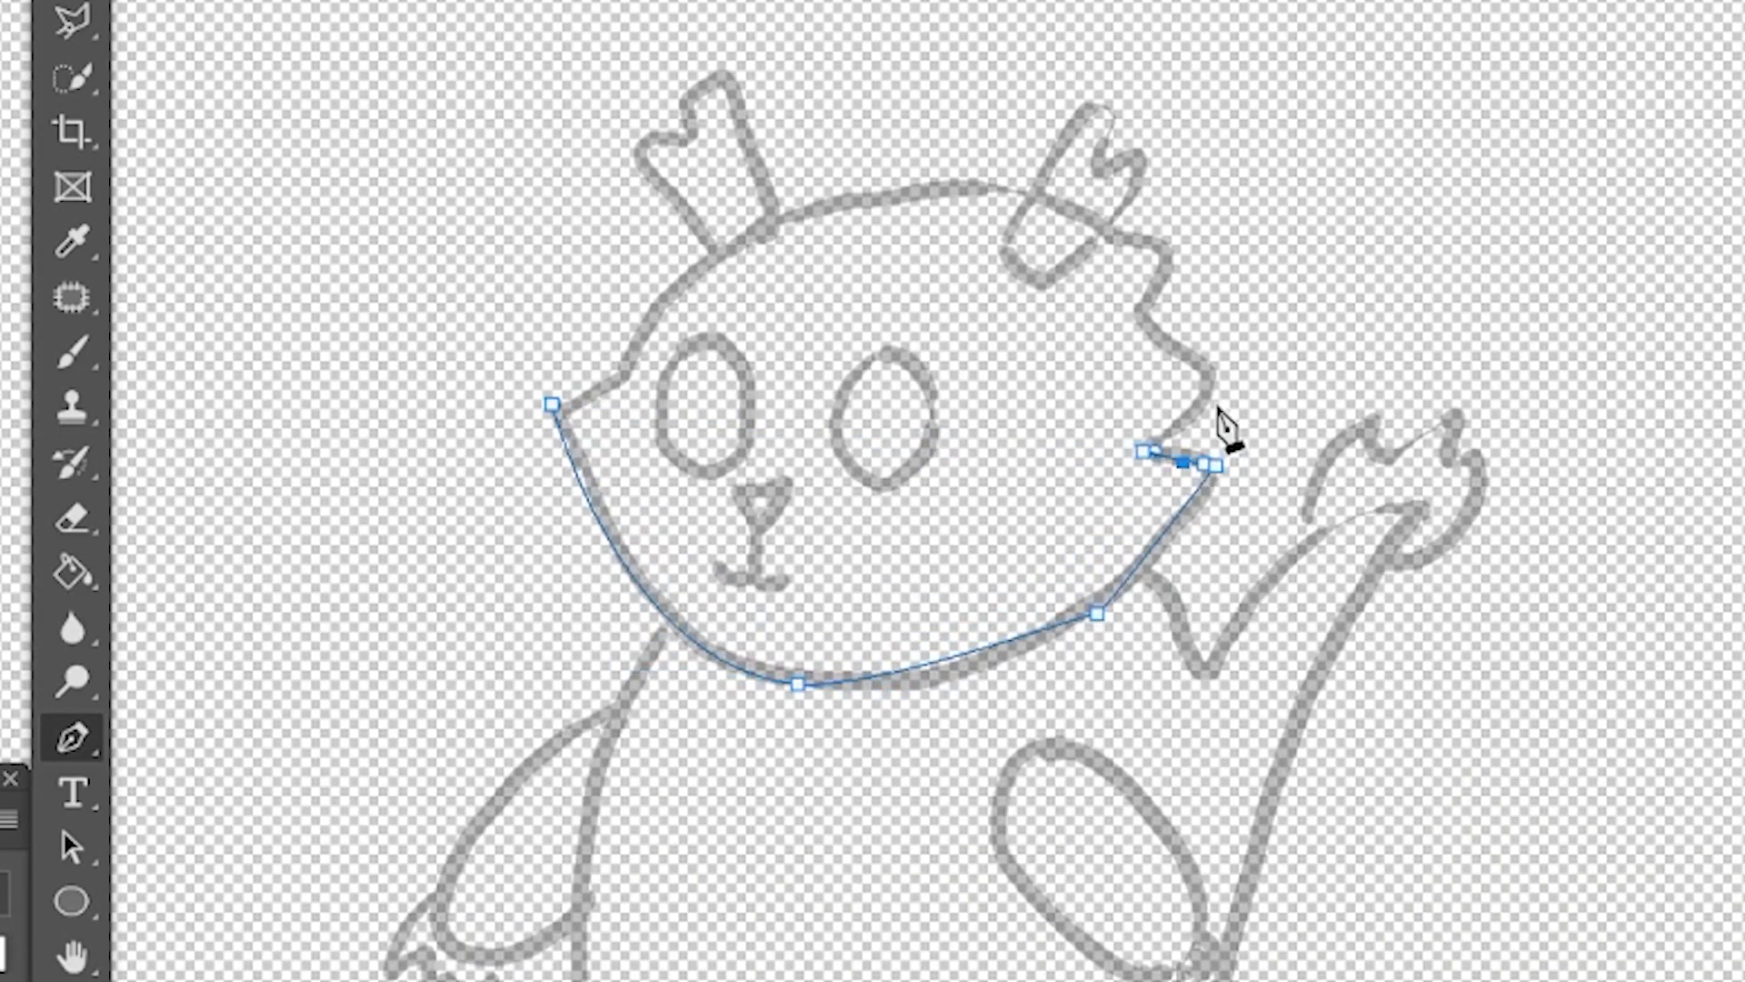
Continue the path around the jagged cheek fur and over the top of the head, and adjust its curves to the sketch.
left_click(1217, 370)
left_click(1137, 329)
left_click(1166, 242)
left_click(635, 379)
left_click_drag(926, 301, 881, 201)
left_click_drag(924, 300, 841, 200)
key("ctrl+plus")
left_click_drag(1060, 383, 824, 512)
left_click_drag(808, 196, 822, 207)
key("ctrl+minus")
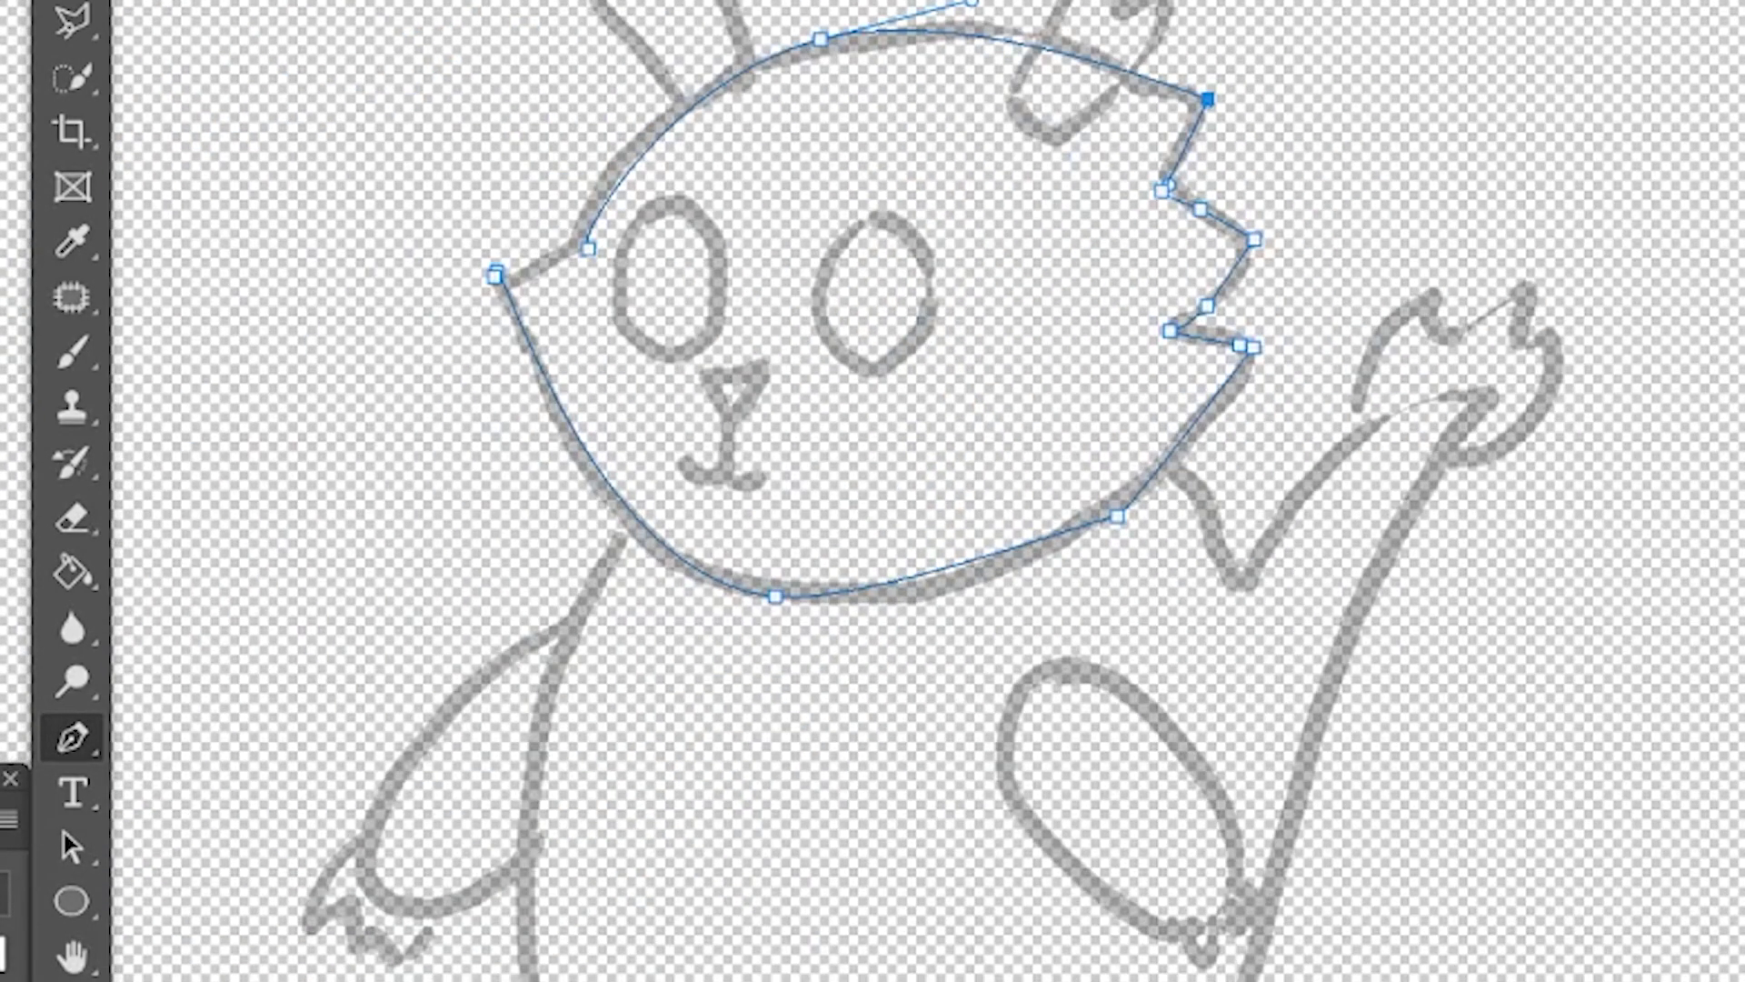
left_click_drag(1117, 516, 1137, 491)
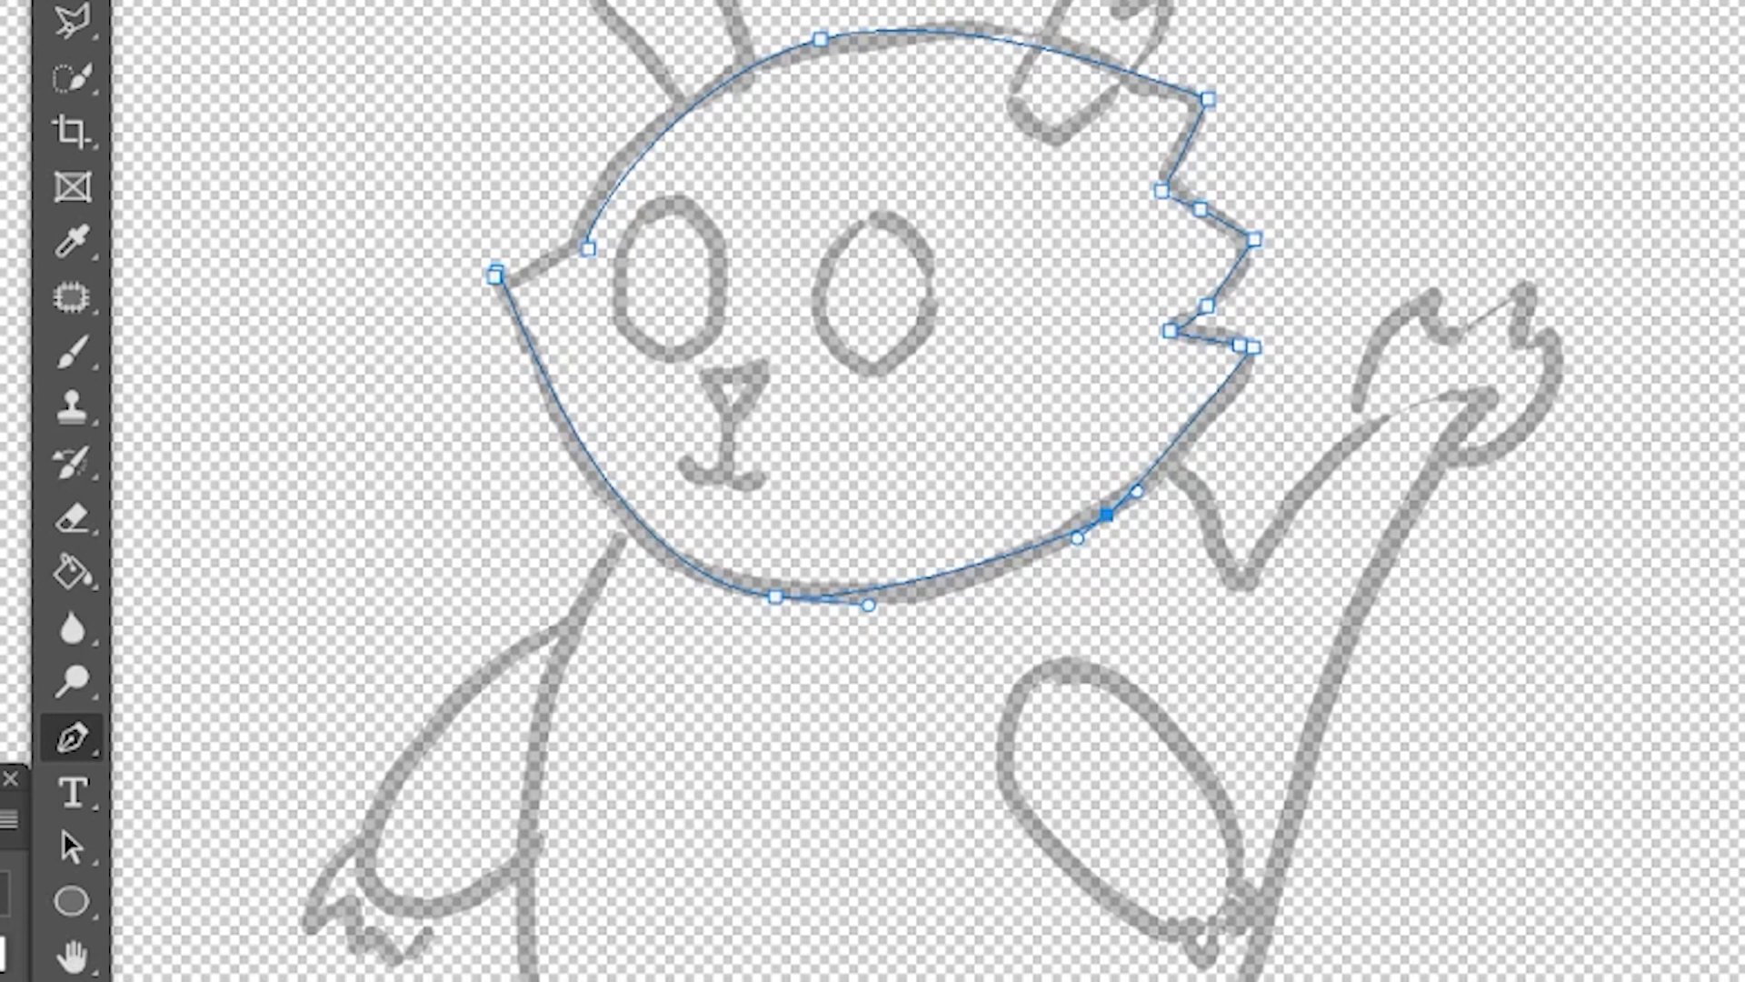
Try to stroke the head path with the 32 px black brush.
key("b")
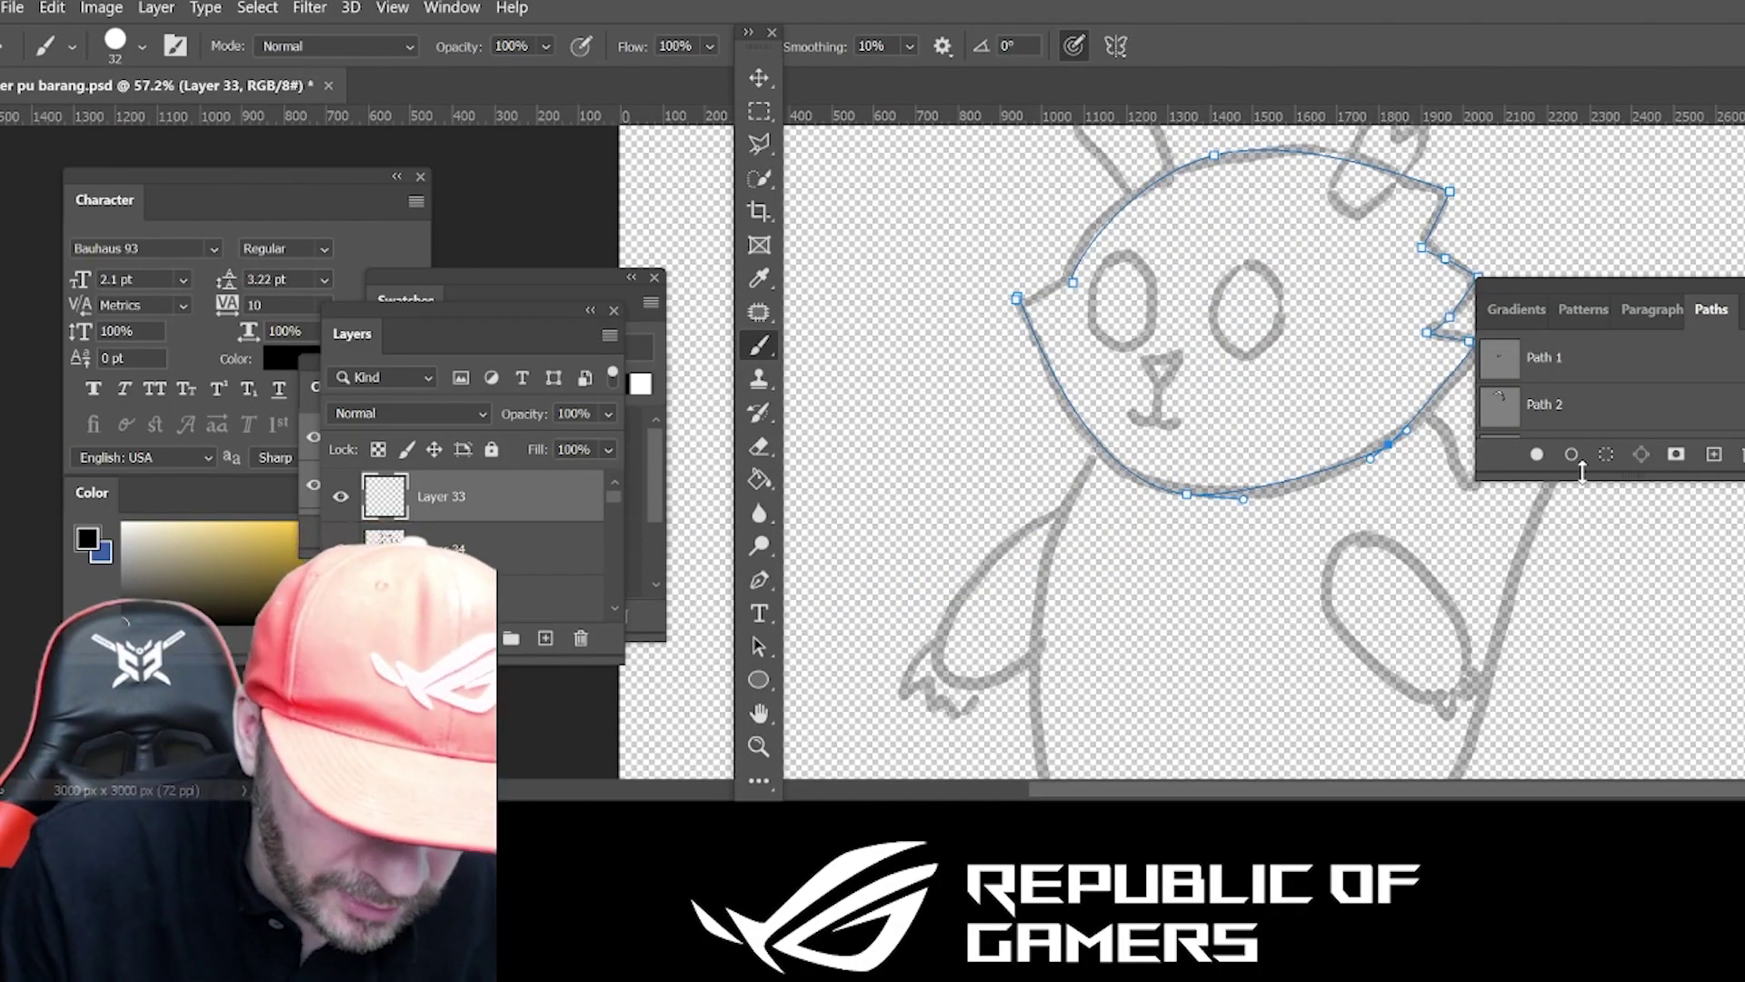
left_click(1574, 457)
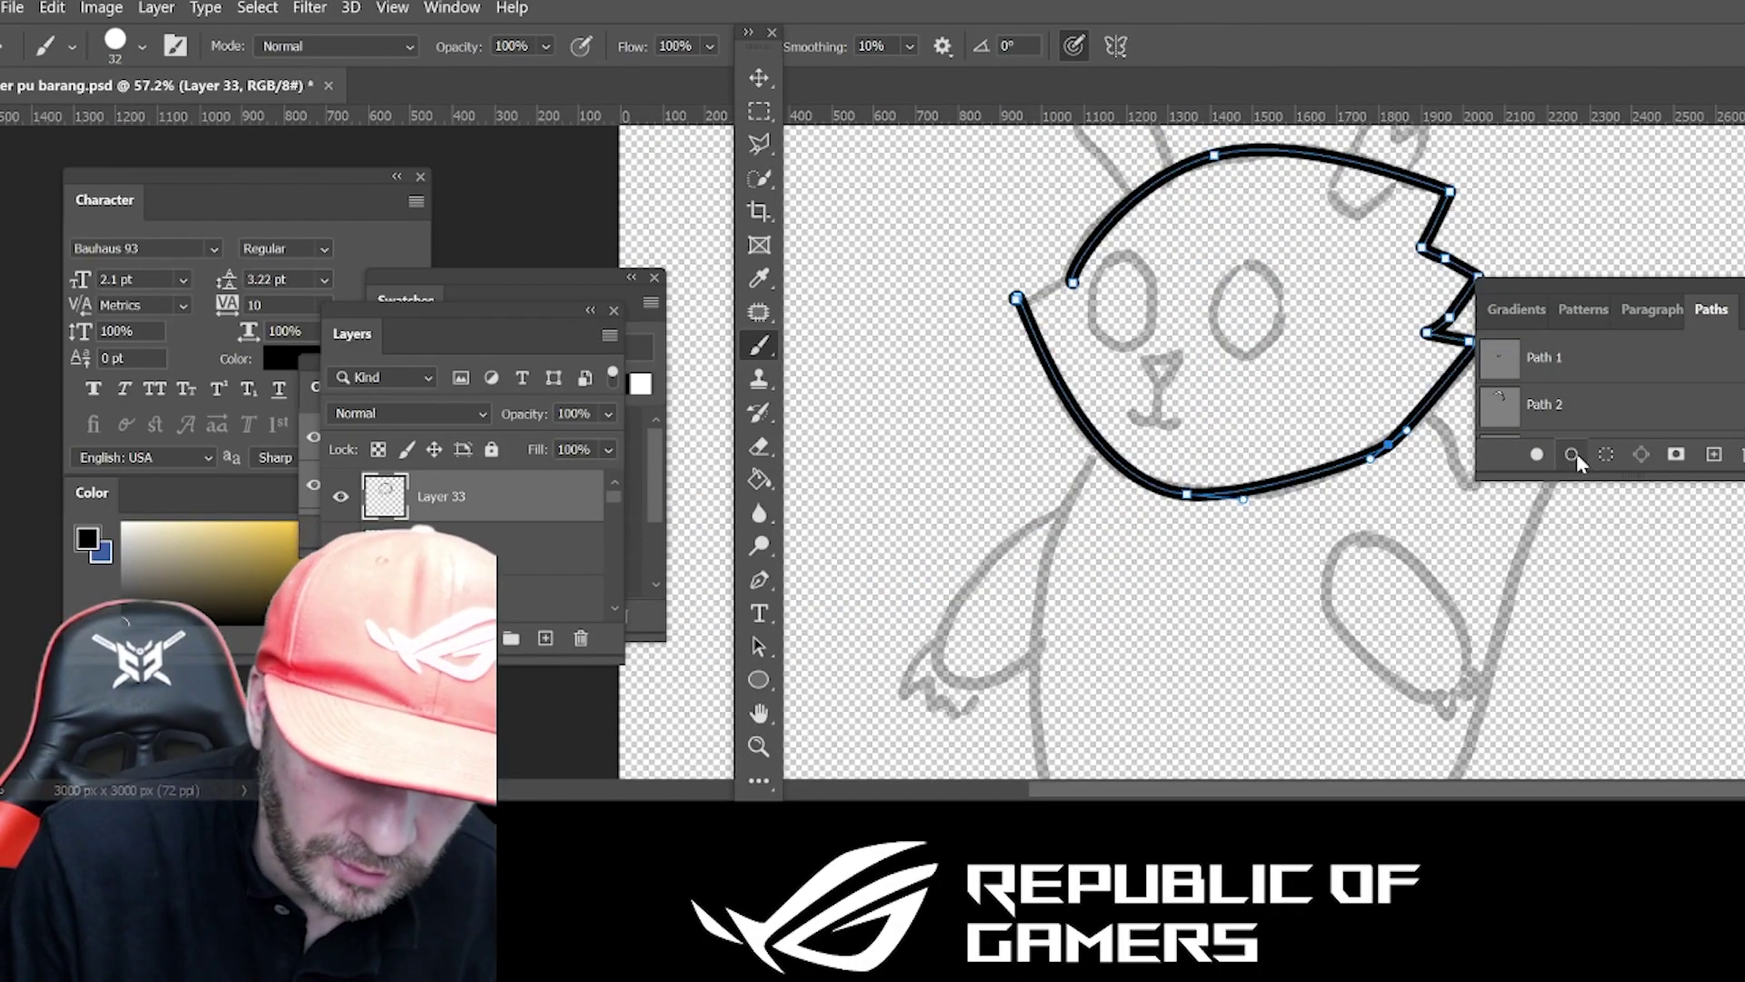
key("ctrl+z")
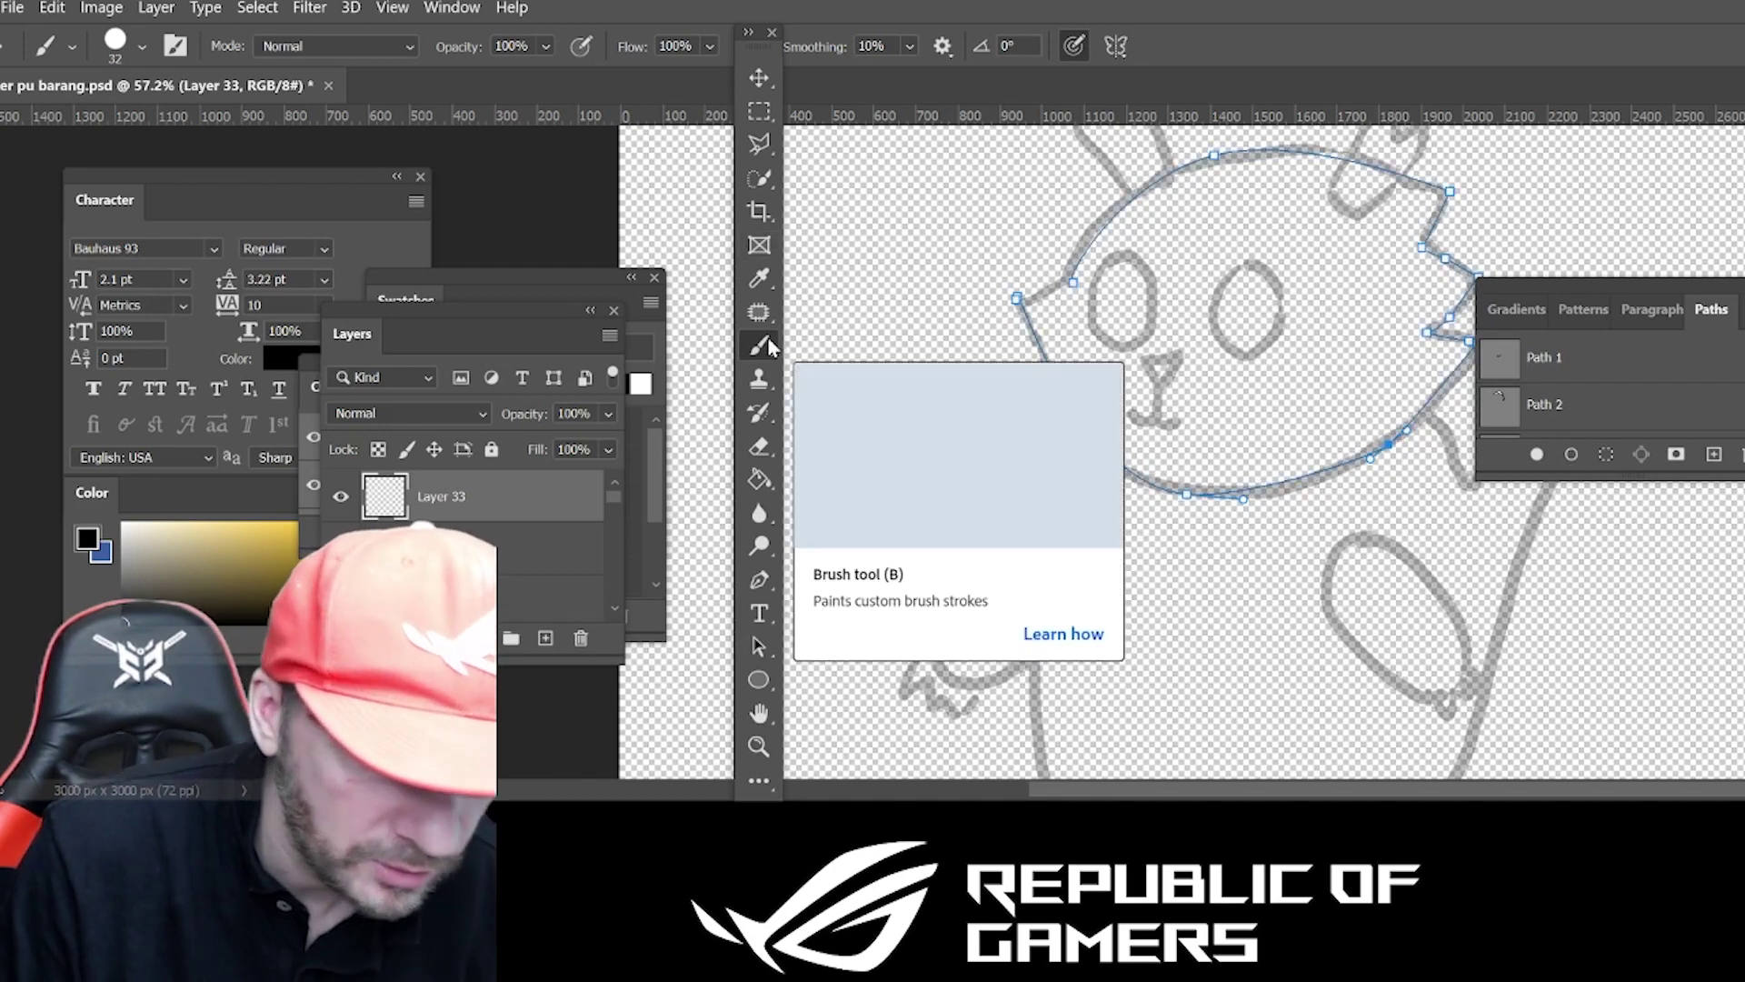
Set the brush size to 15 px and try a black stroke along the head path.
left_click(141, 46)
type("15")
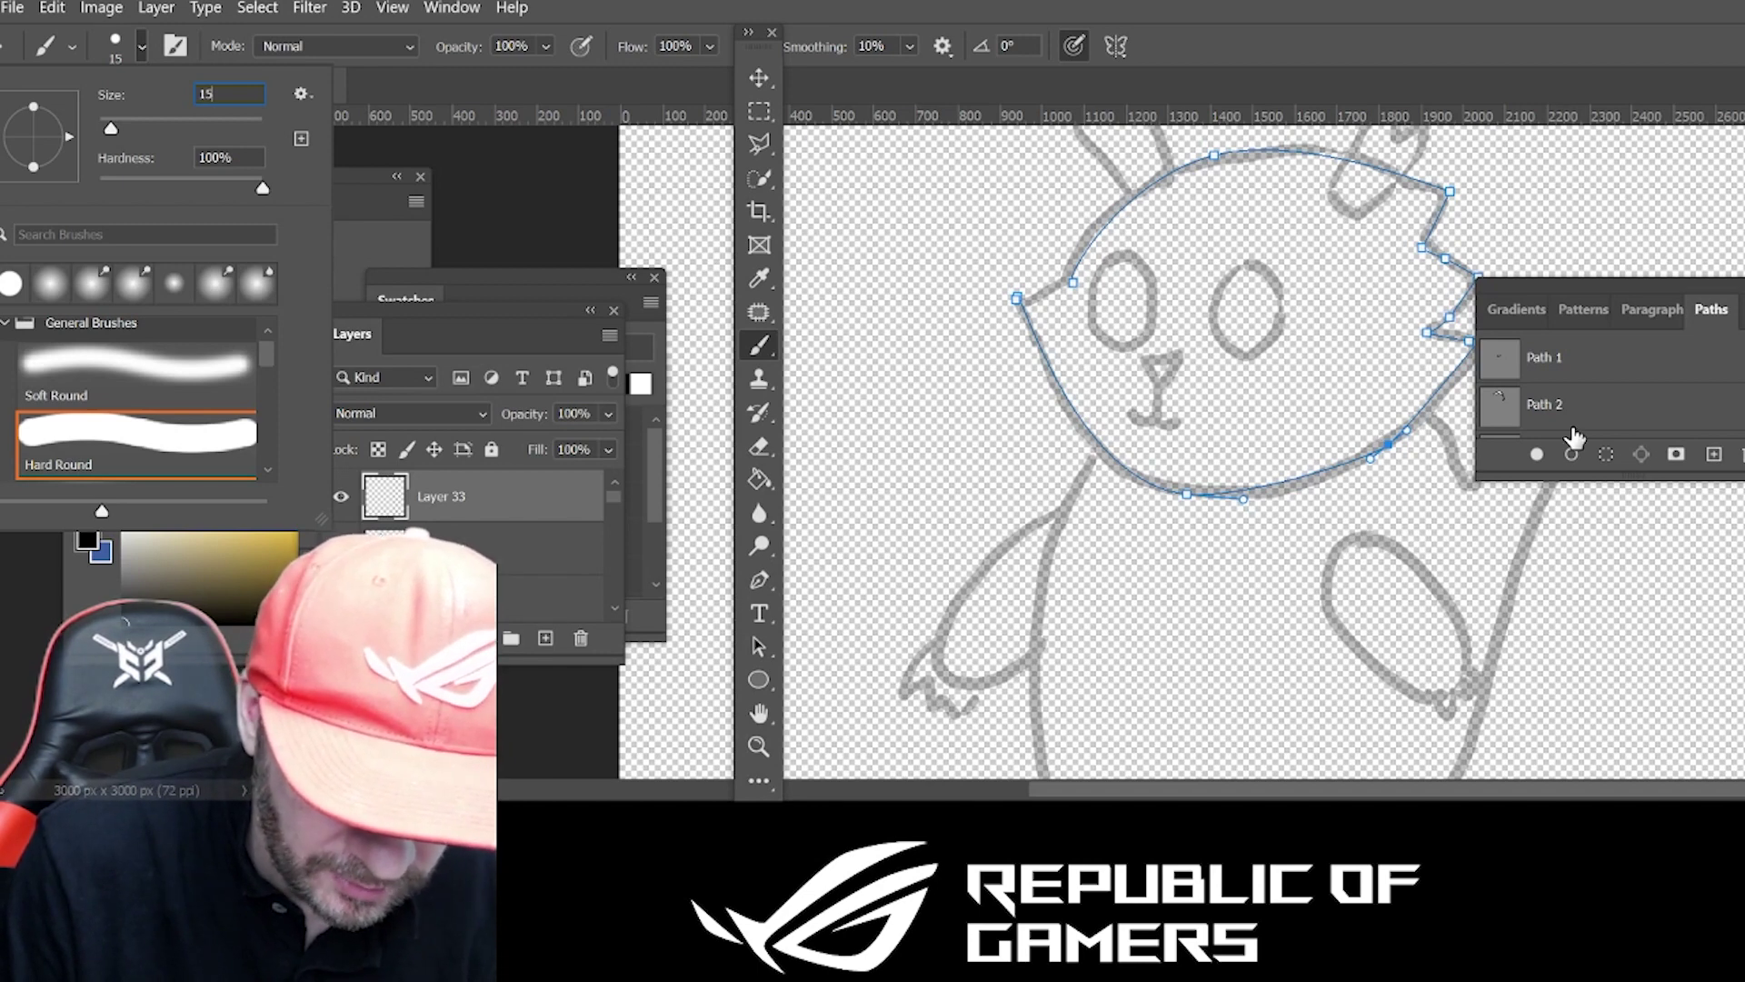
left_click(1565, 457)
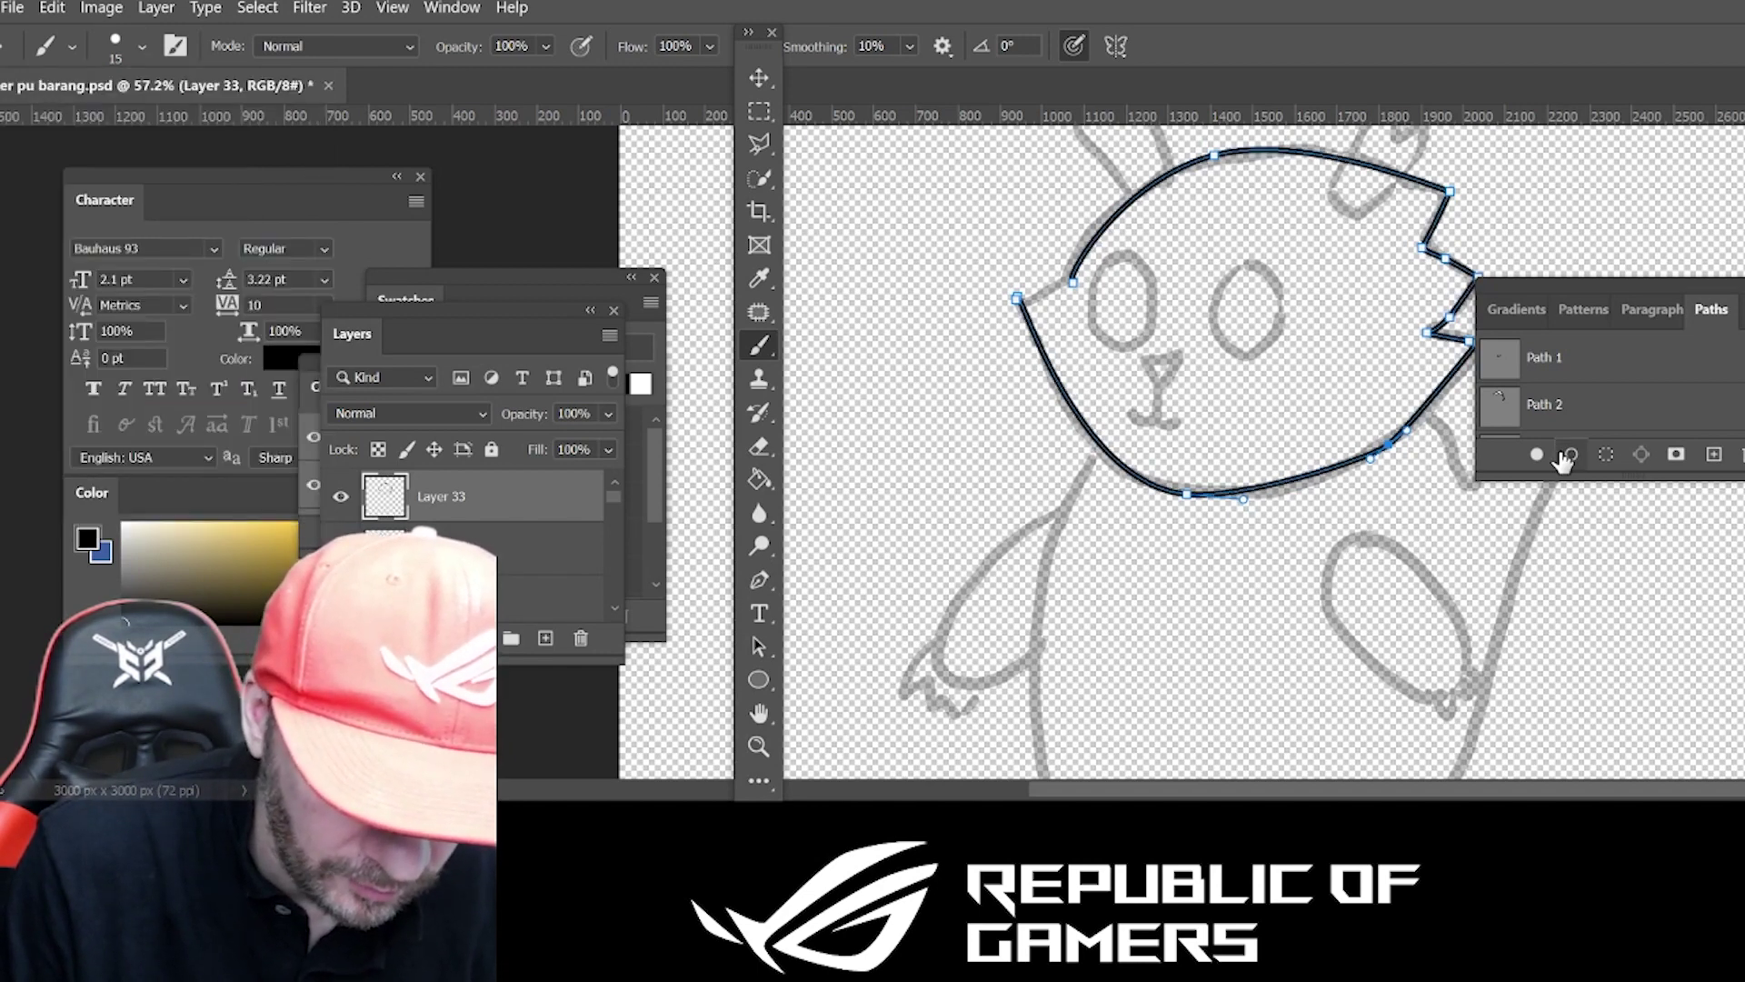
key("ctrl+z")
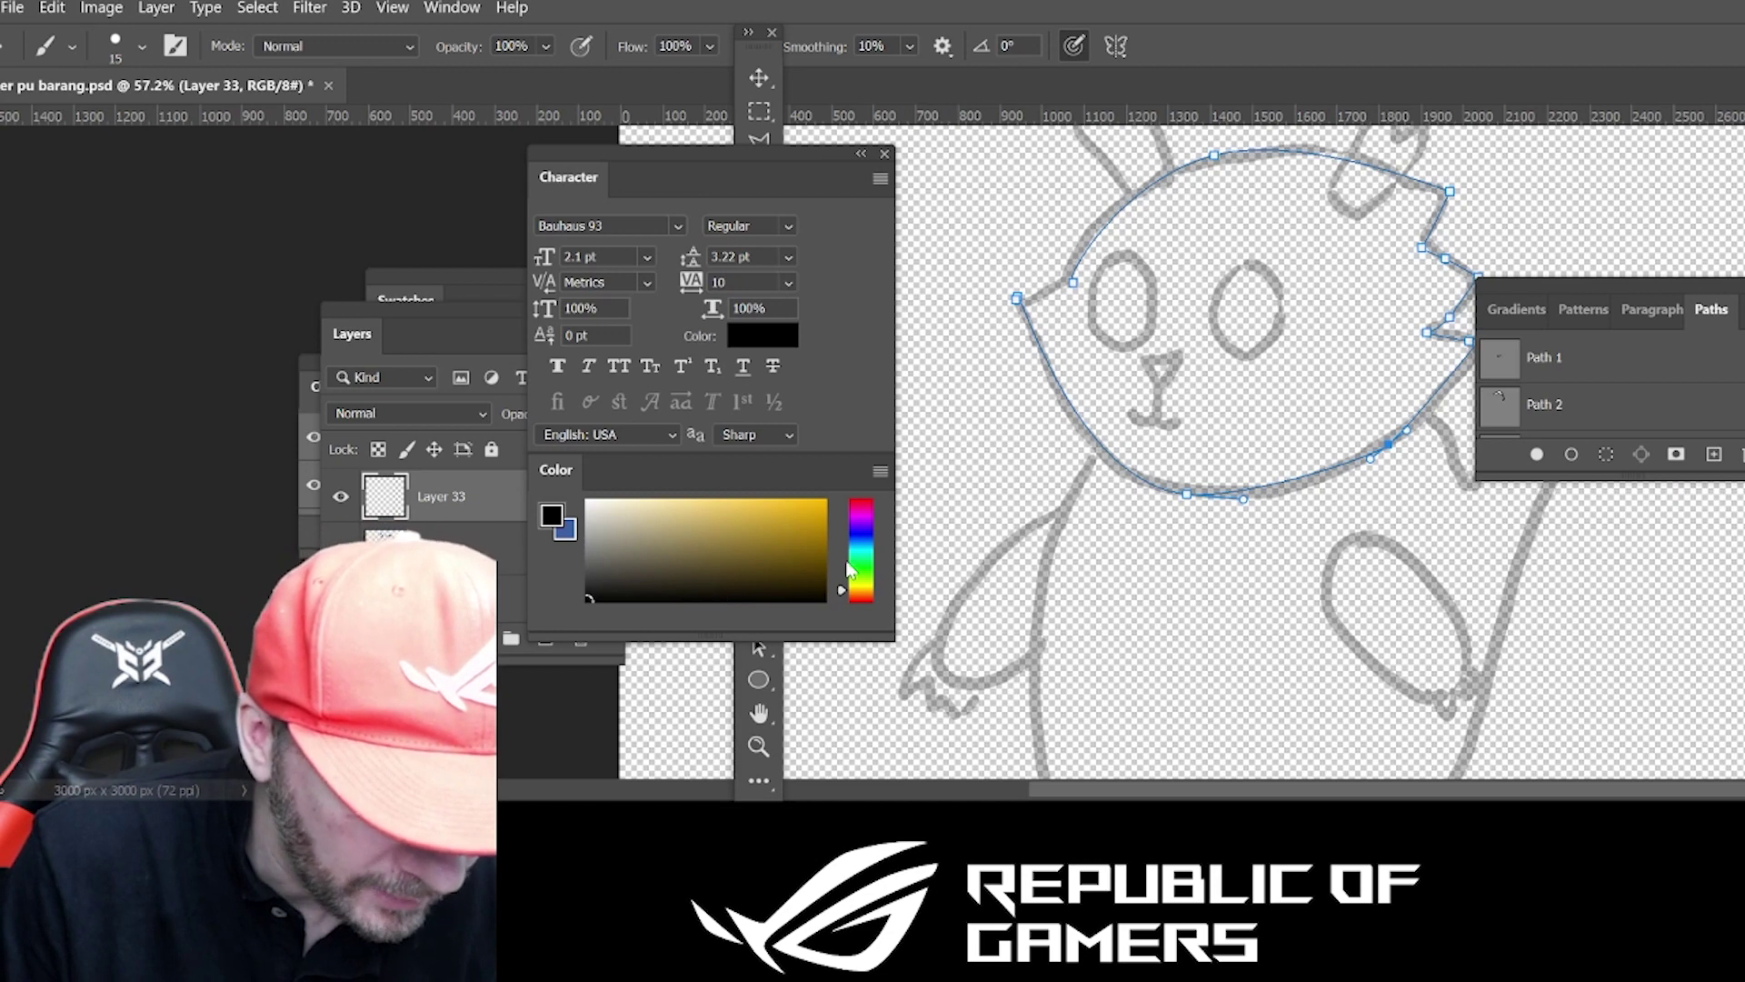
Choose a muted blue foreground color and stroke the head path with it.
left_click(861, 537)
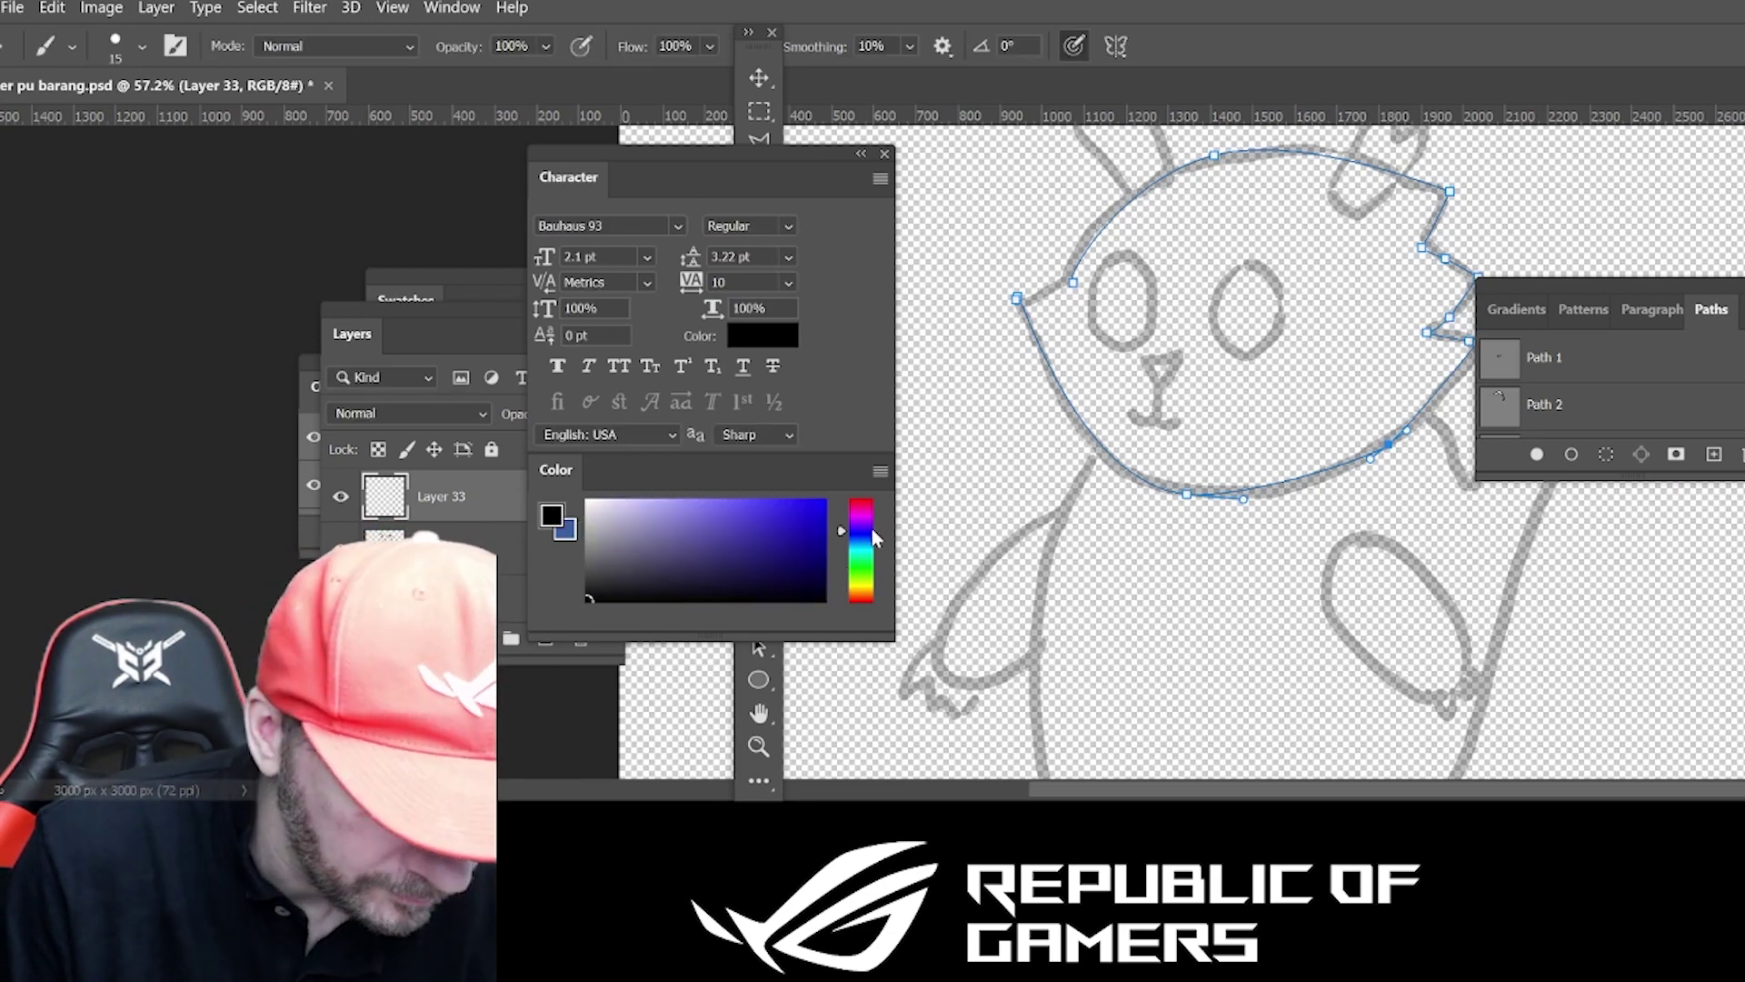
left_click(691, 530)
left_click(696, 544)
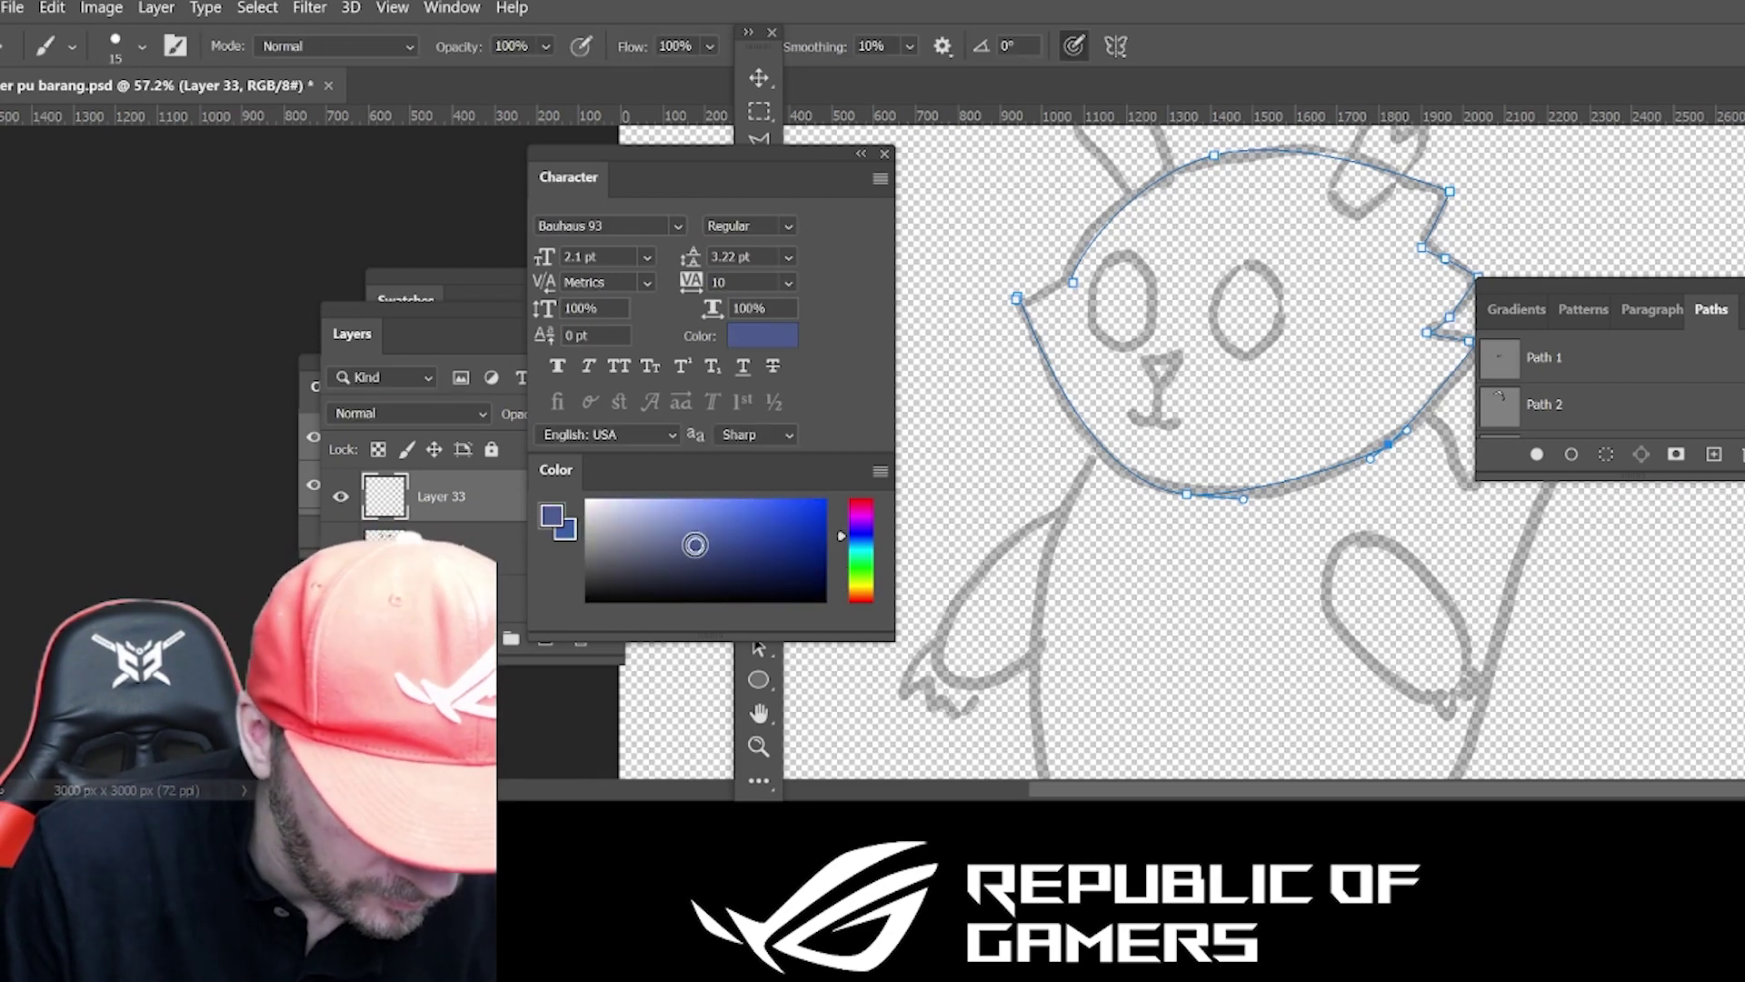
left_click(1571, 457)
Add a layer beneath the head outline layer and fill the head path with a lighter blue.
key("F7")
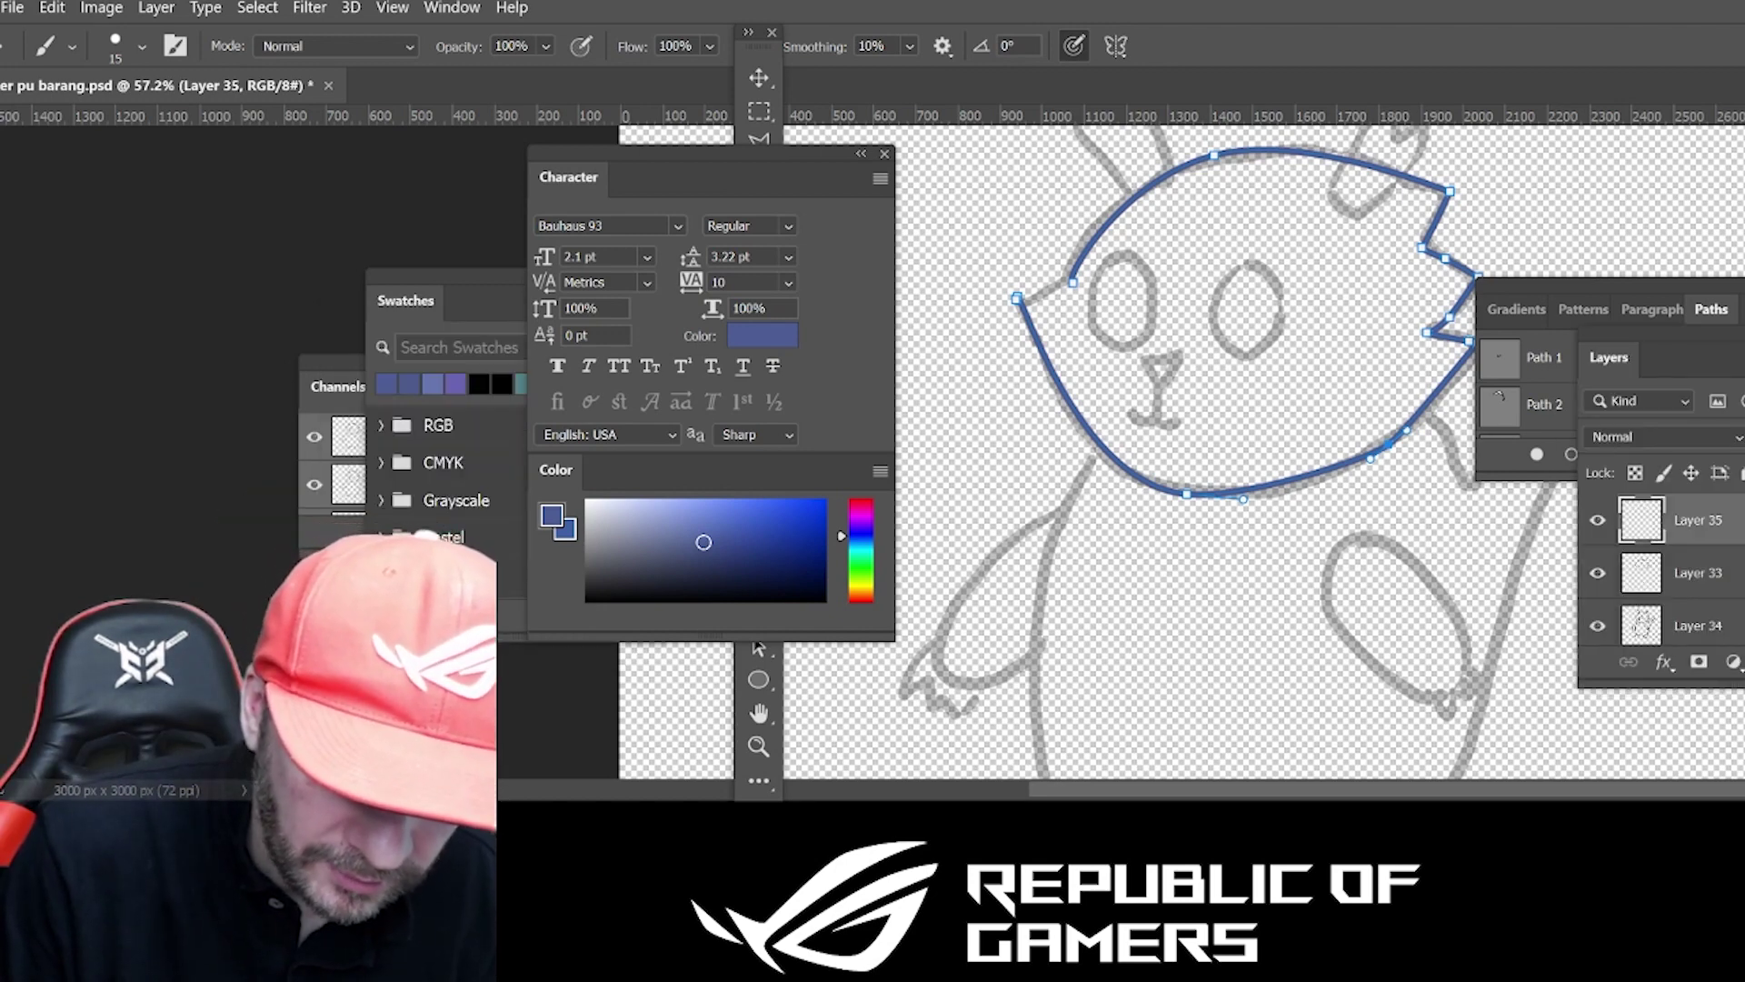
key("ctrl+bracketleft")
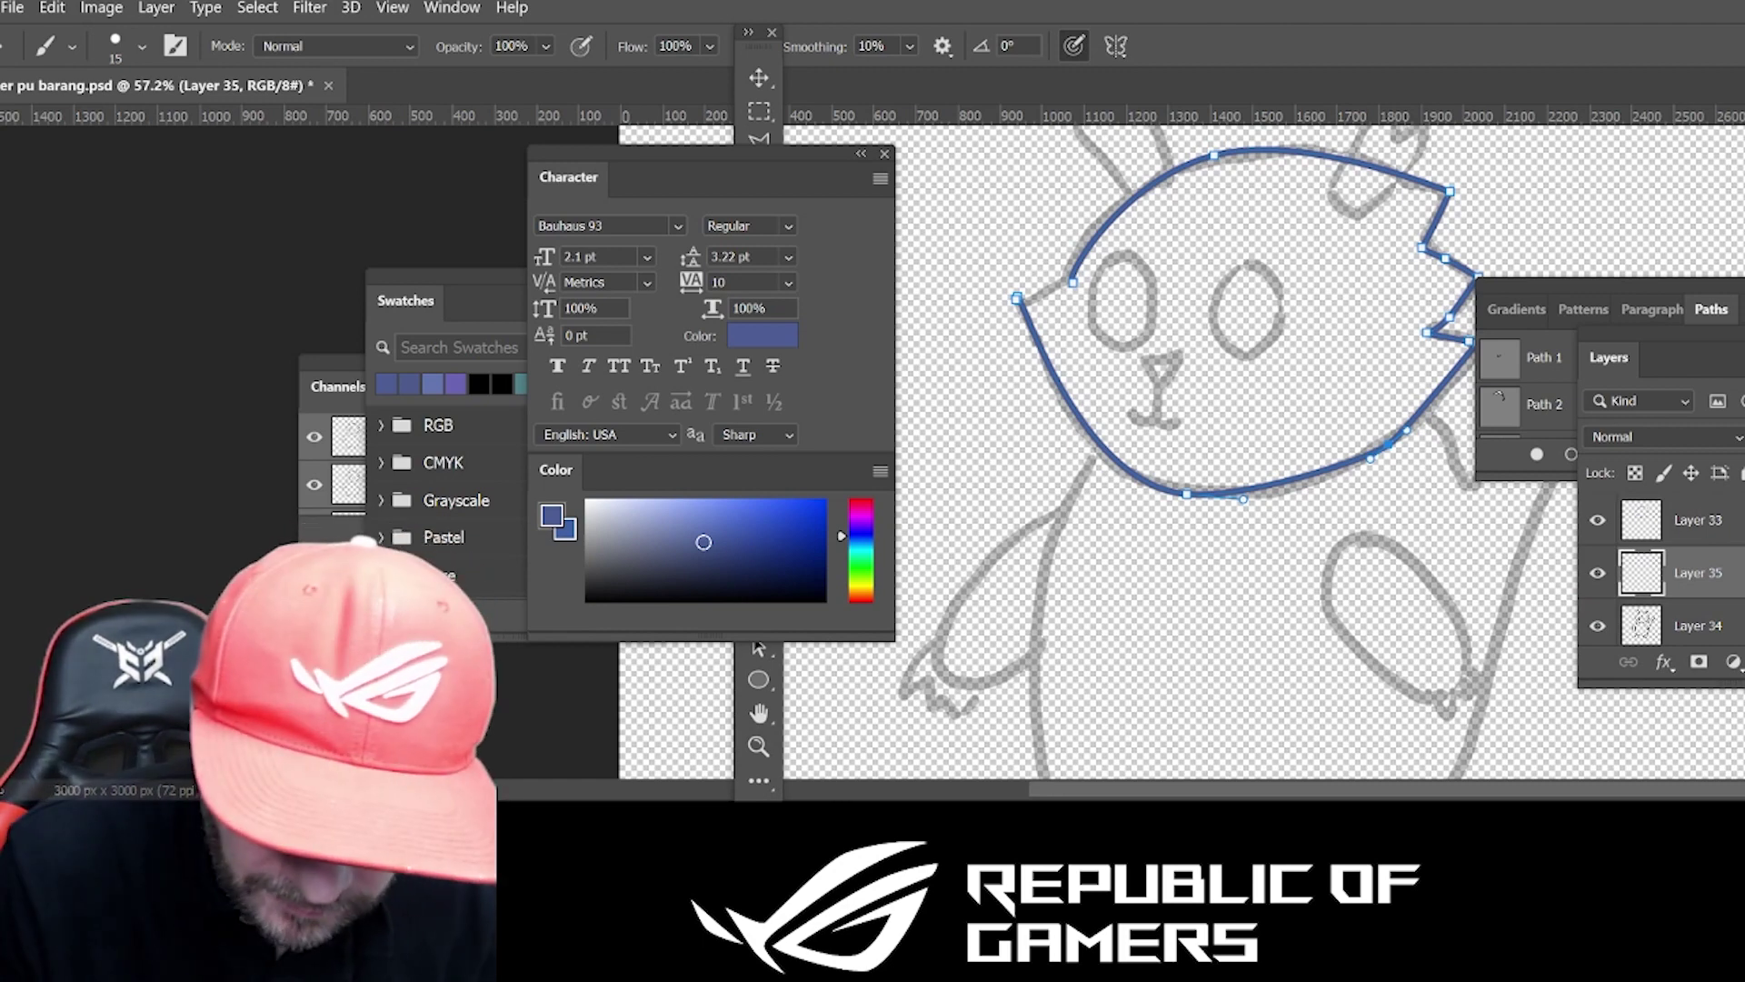
left_click_drag(727, 160, 521, 160)
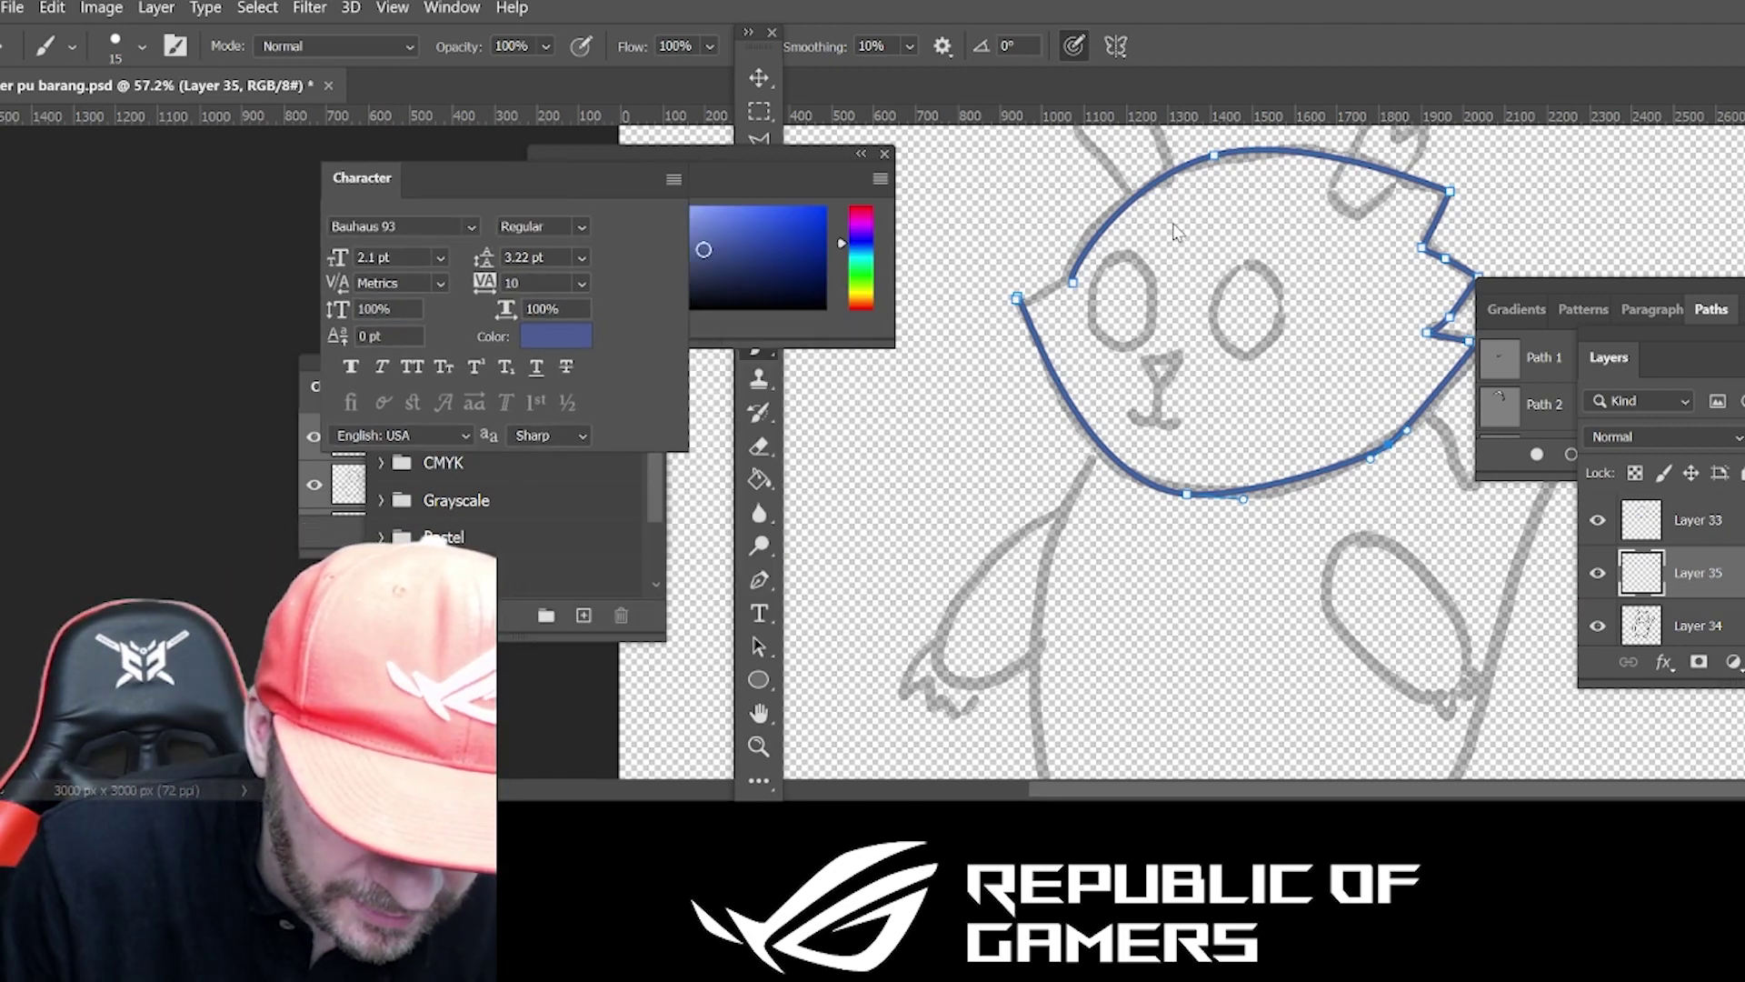
left_click_drag(1711, 309, 1090, 488)
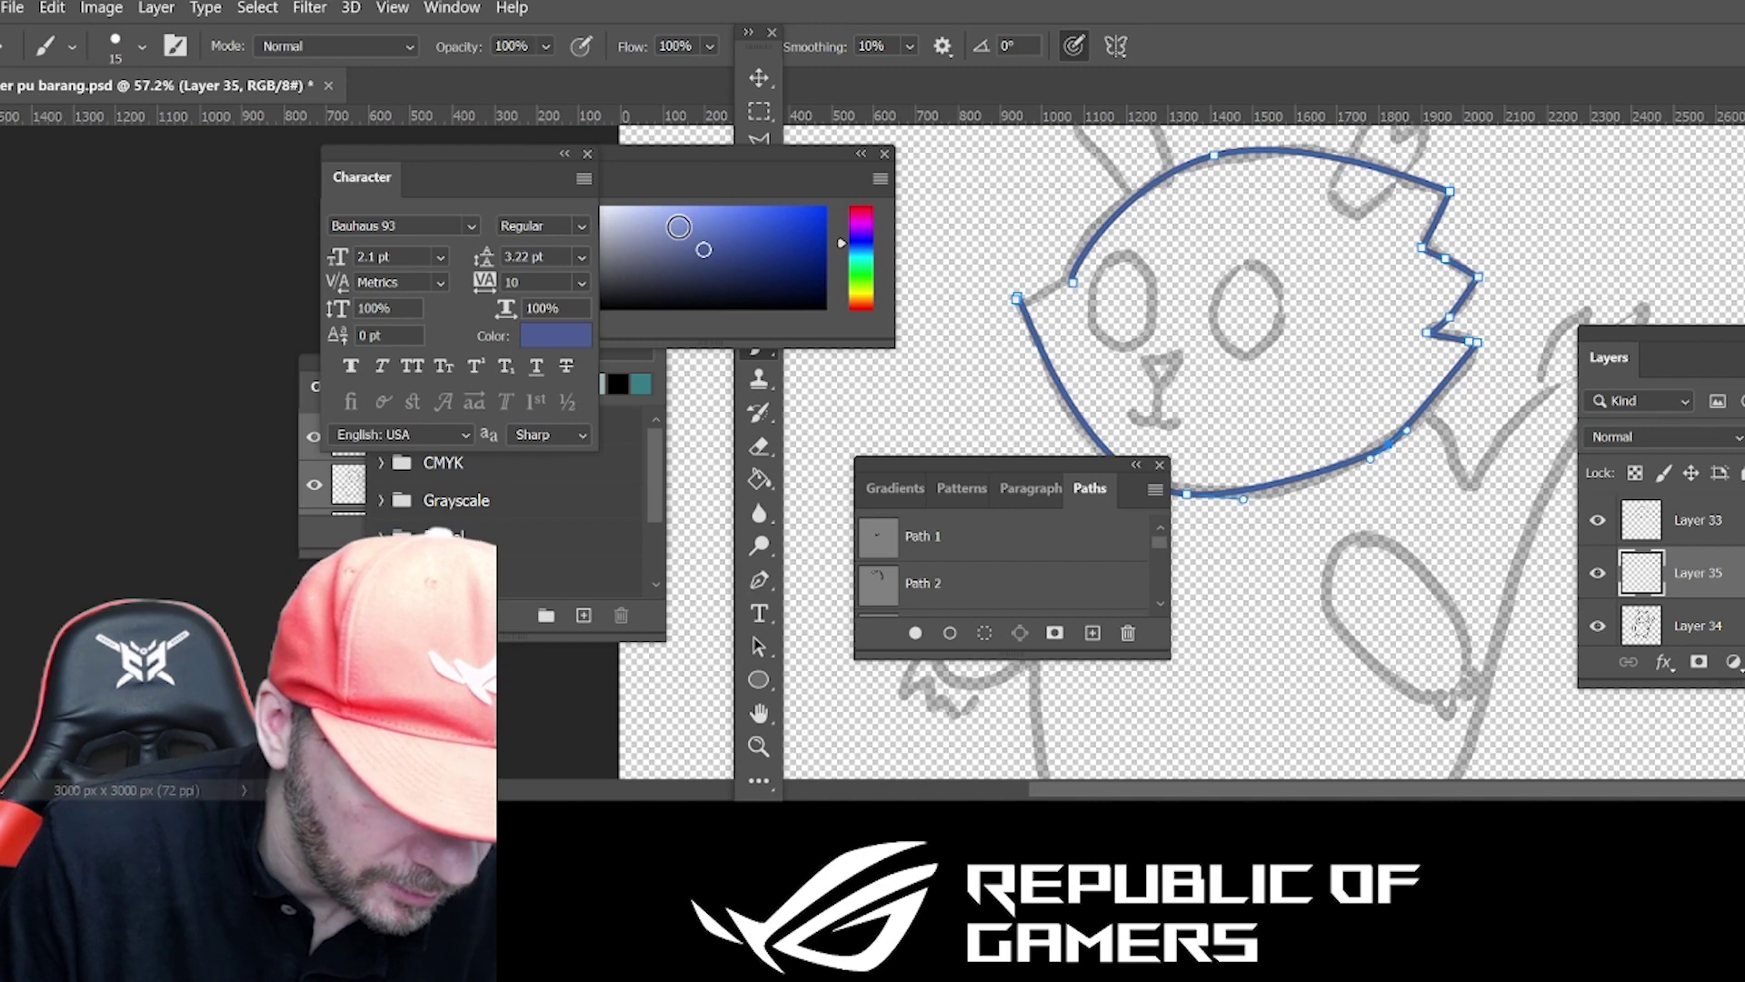
left_click(915, 633)
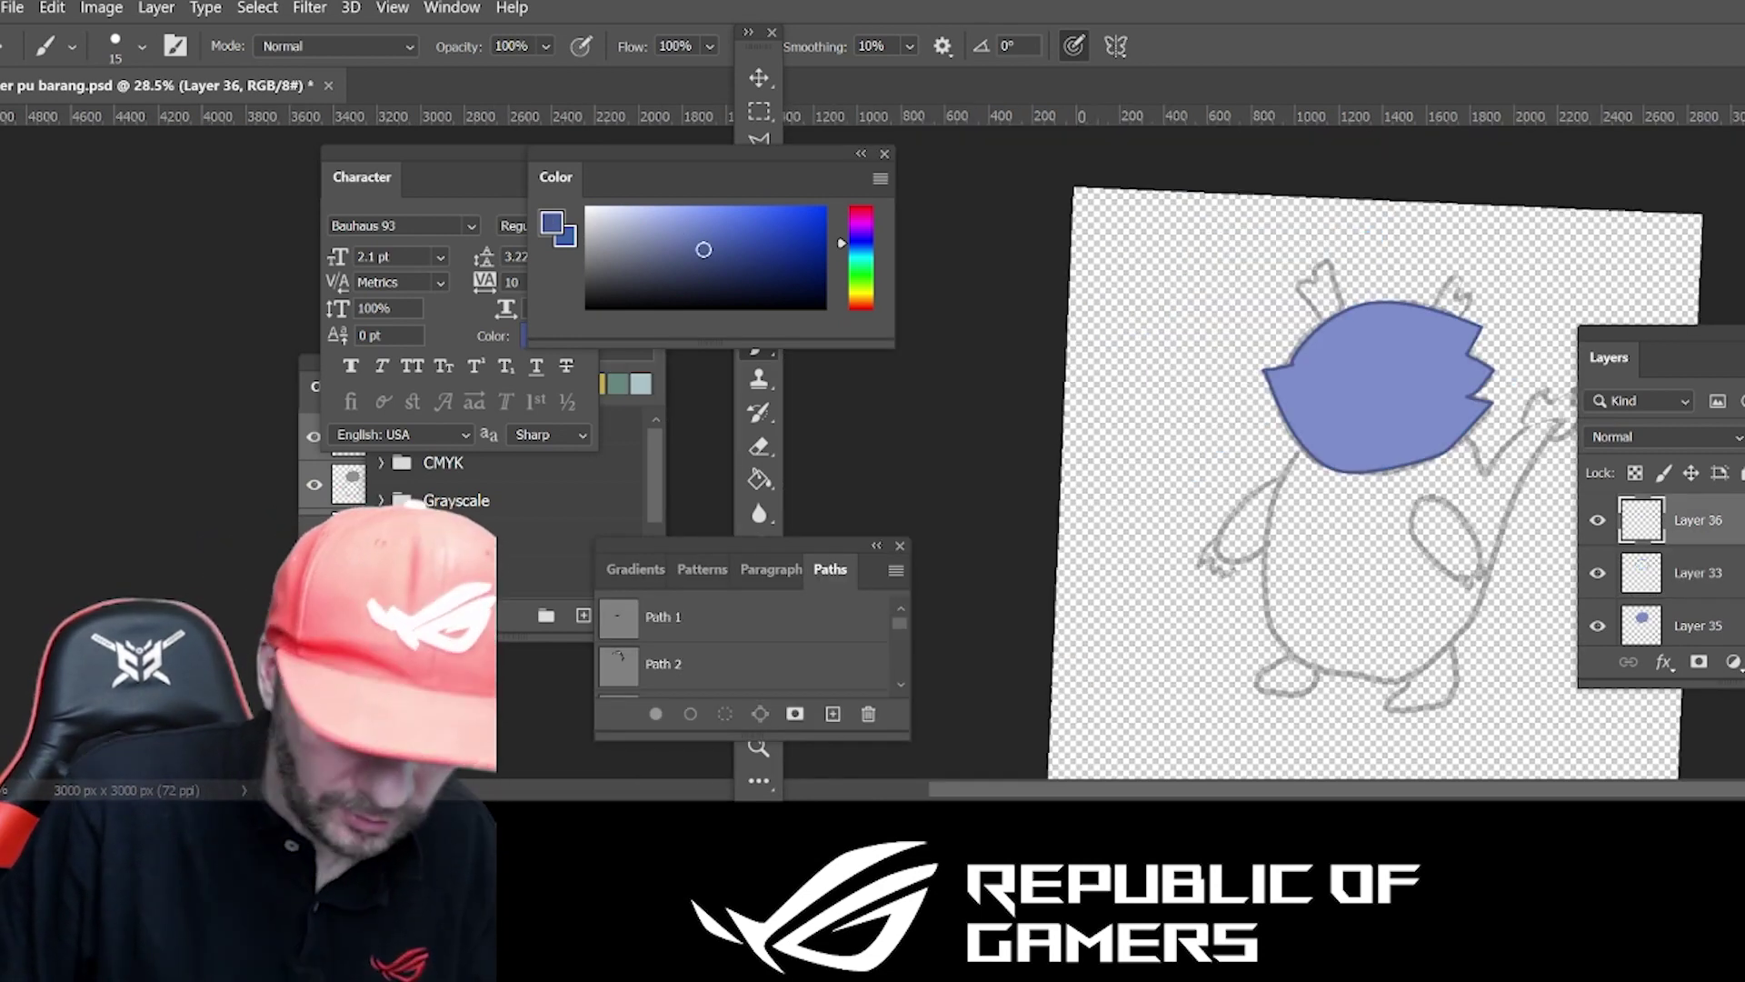
Trace the left antler with a closed Pen path whose base overlaps the head, curving it around the tip and base.
scroll(1130, 177, "up", 3)
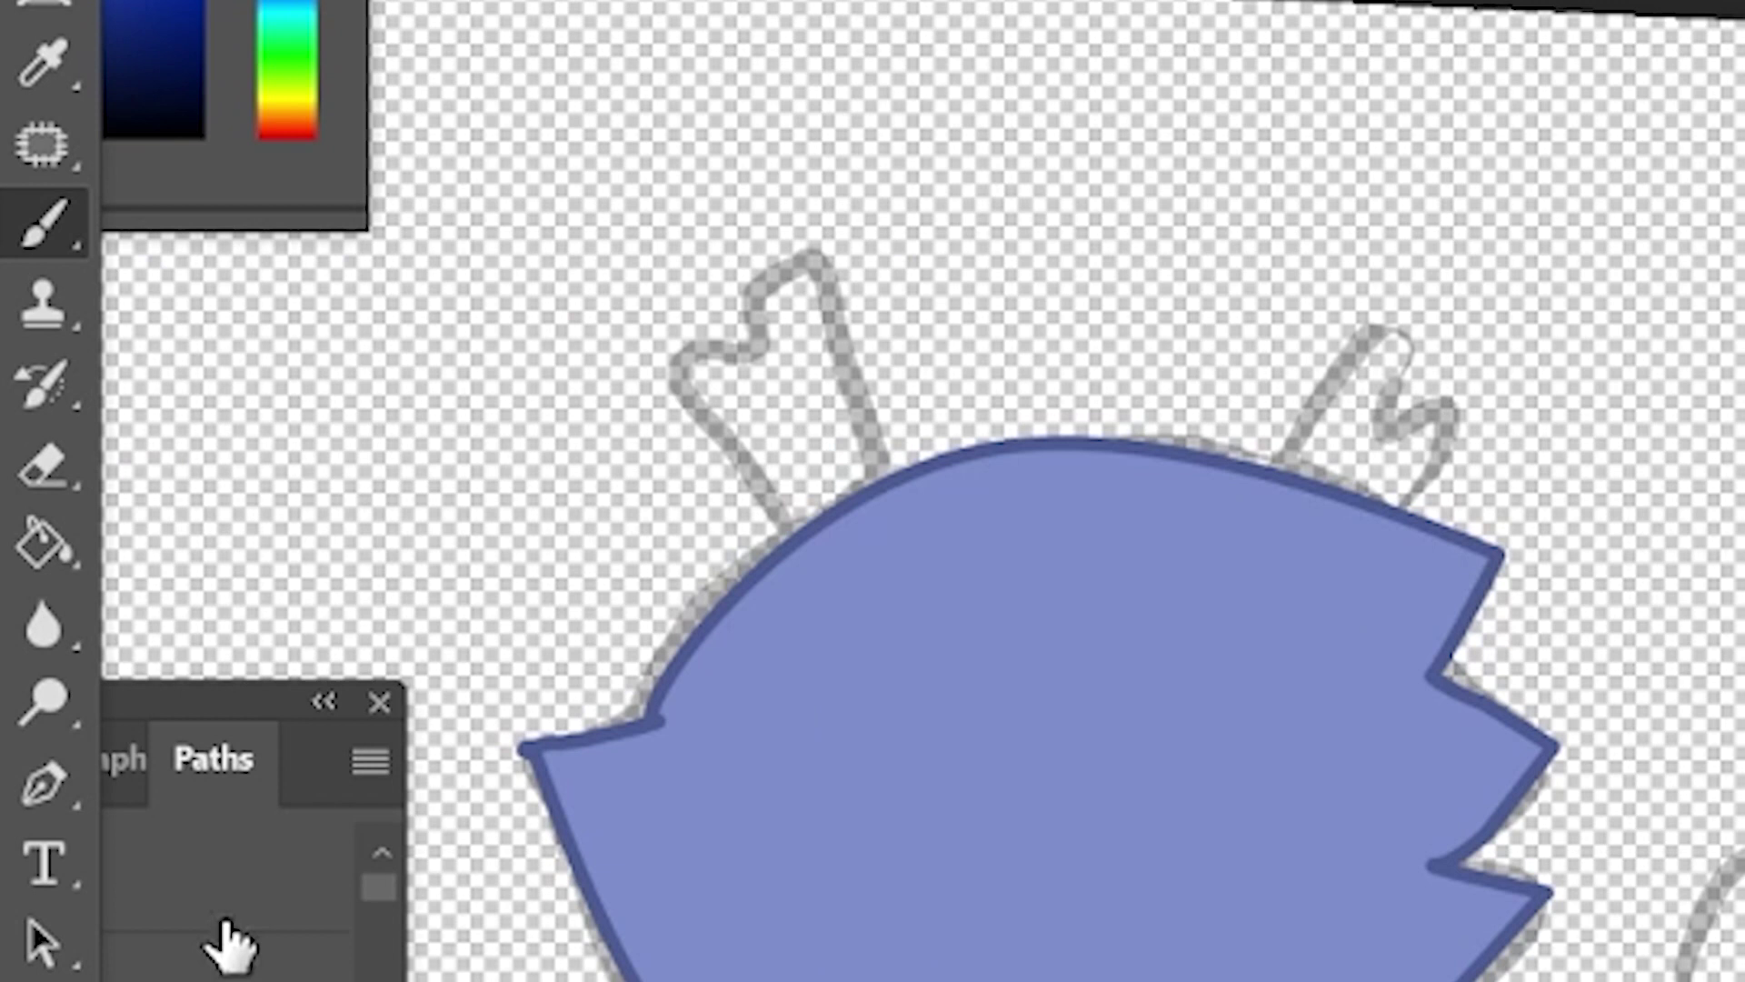
key("p")
left_click(1019, 425)
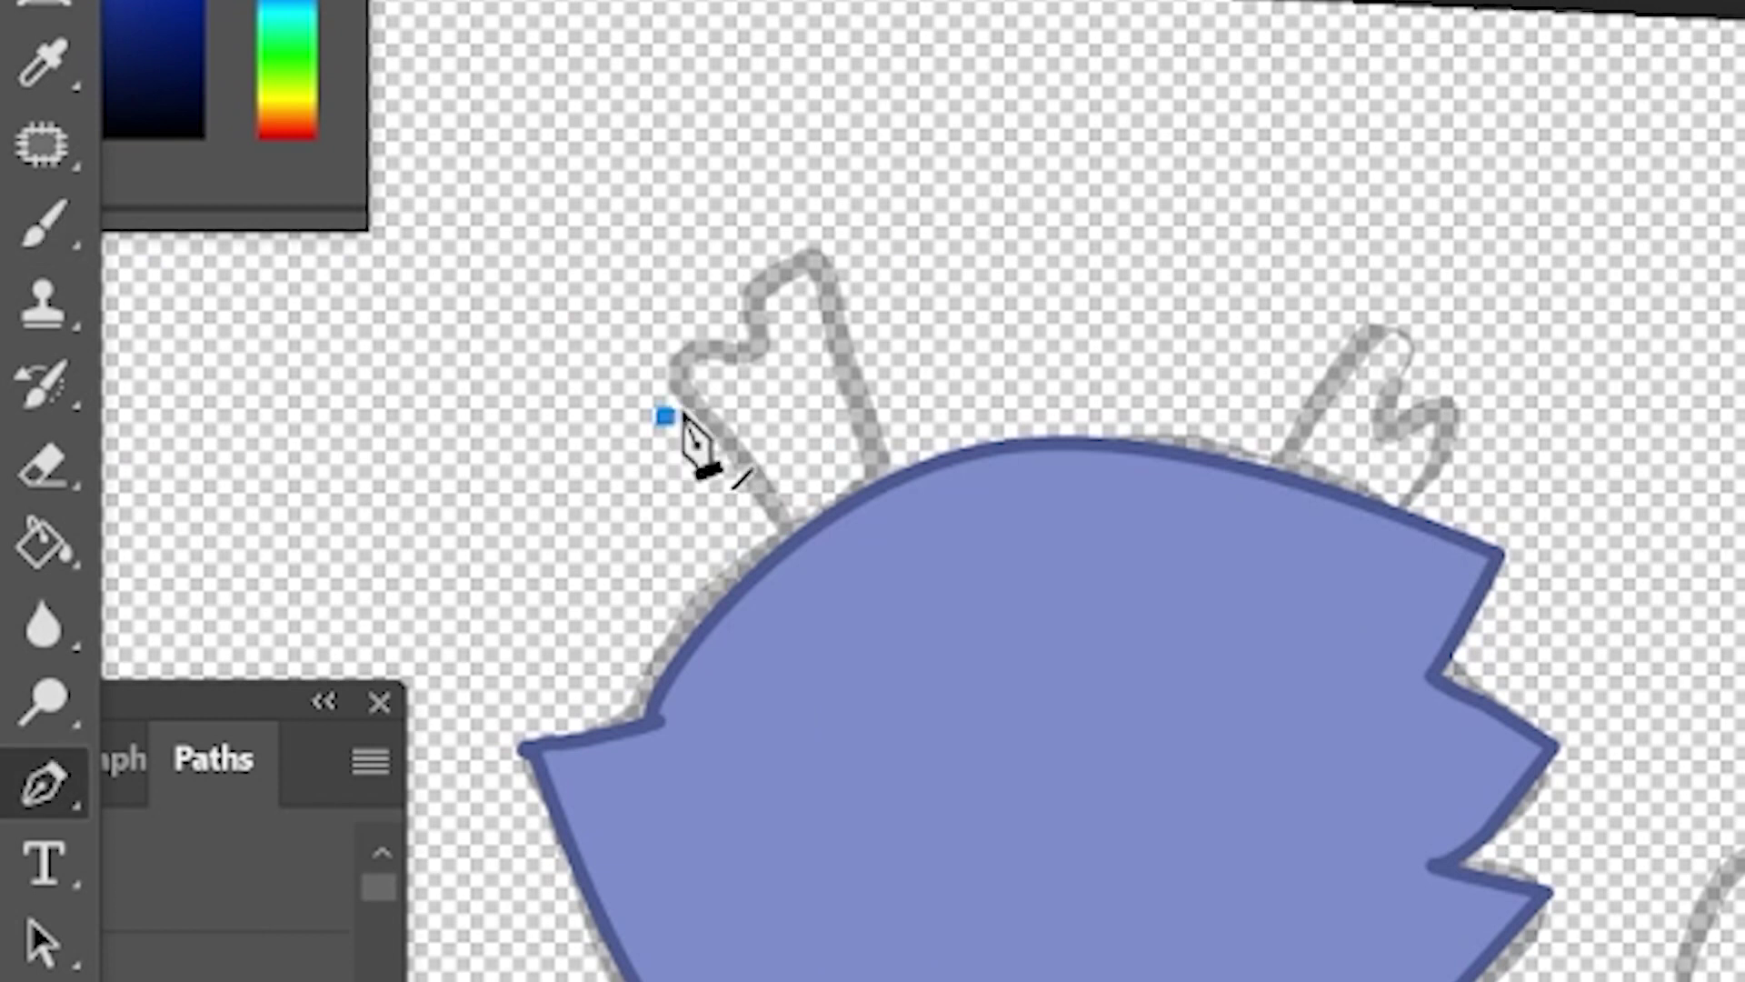
left_click(1028, 391)
left_click(1056, 408)
left_click(1055, 357)
left_click(1081, 346)
left_click(855, 594)
left_click_drag(952, 602, 929, 548)
left_click(786, 495)
left_click(665, 415)
left_click(872, 393)
left_click_drag(809, 228, 865, 264)
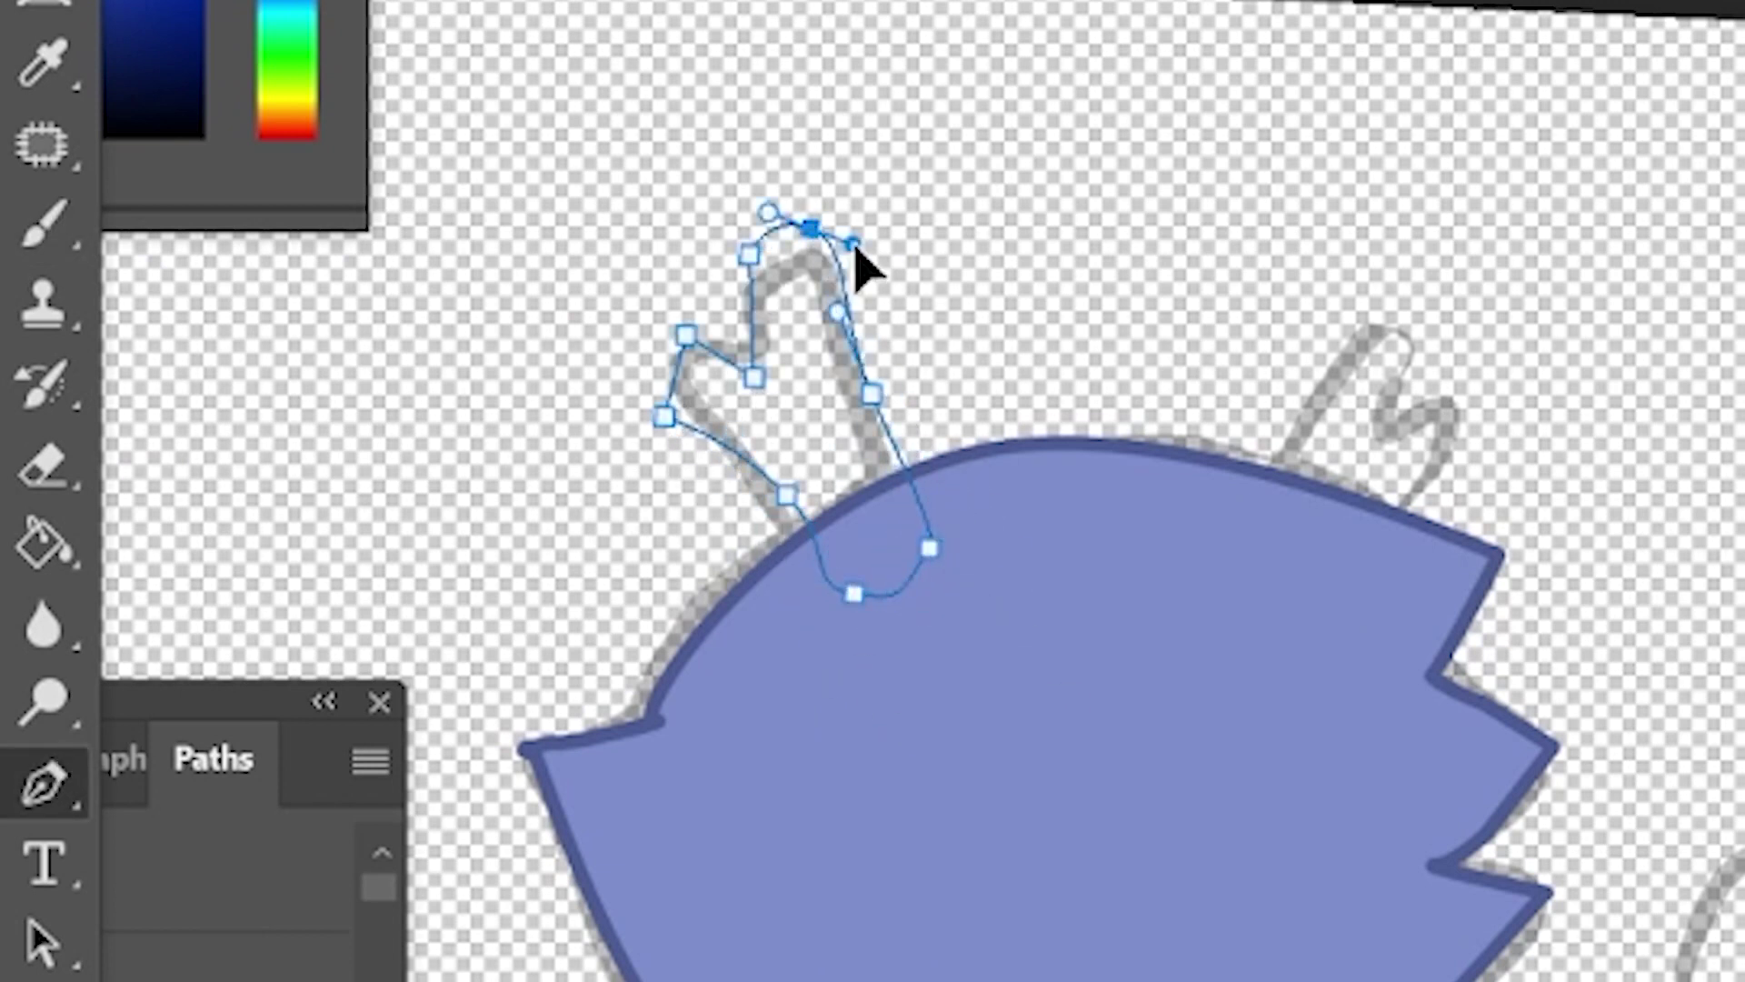
Round the left antler path's side prong and adjust its inner notch, giving it a dark teal stroke and a lighter teal fill.
left_click(665, 416, "ctrl")
left_click_drag(664, 416, 624, 358)
left_click_drag(754, 376, 759, 375)
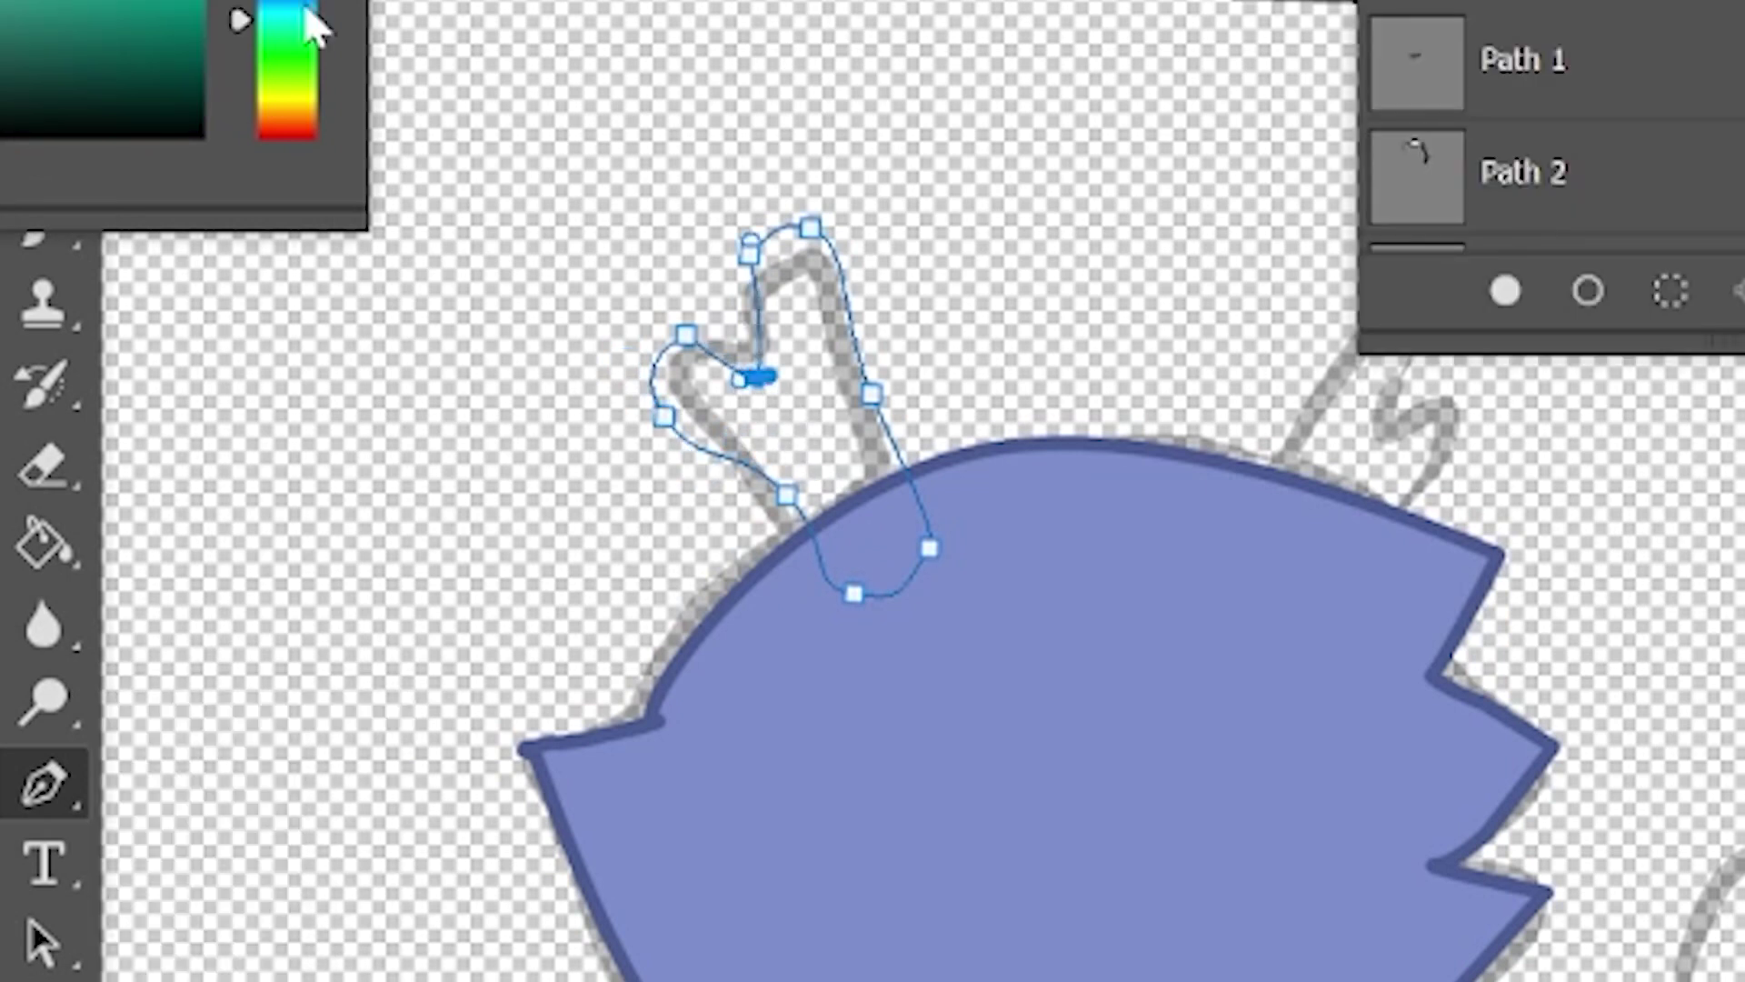
left_click(1588, 291)
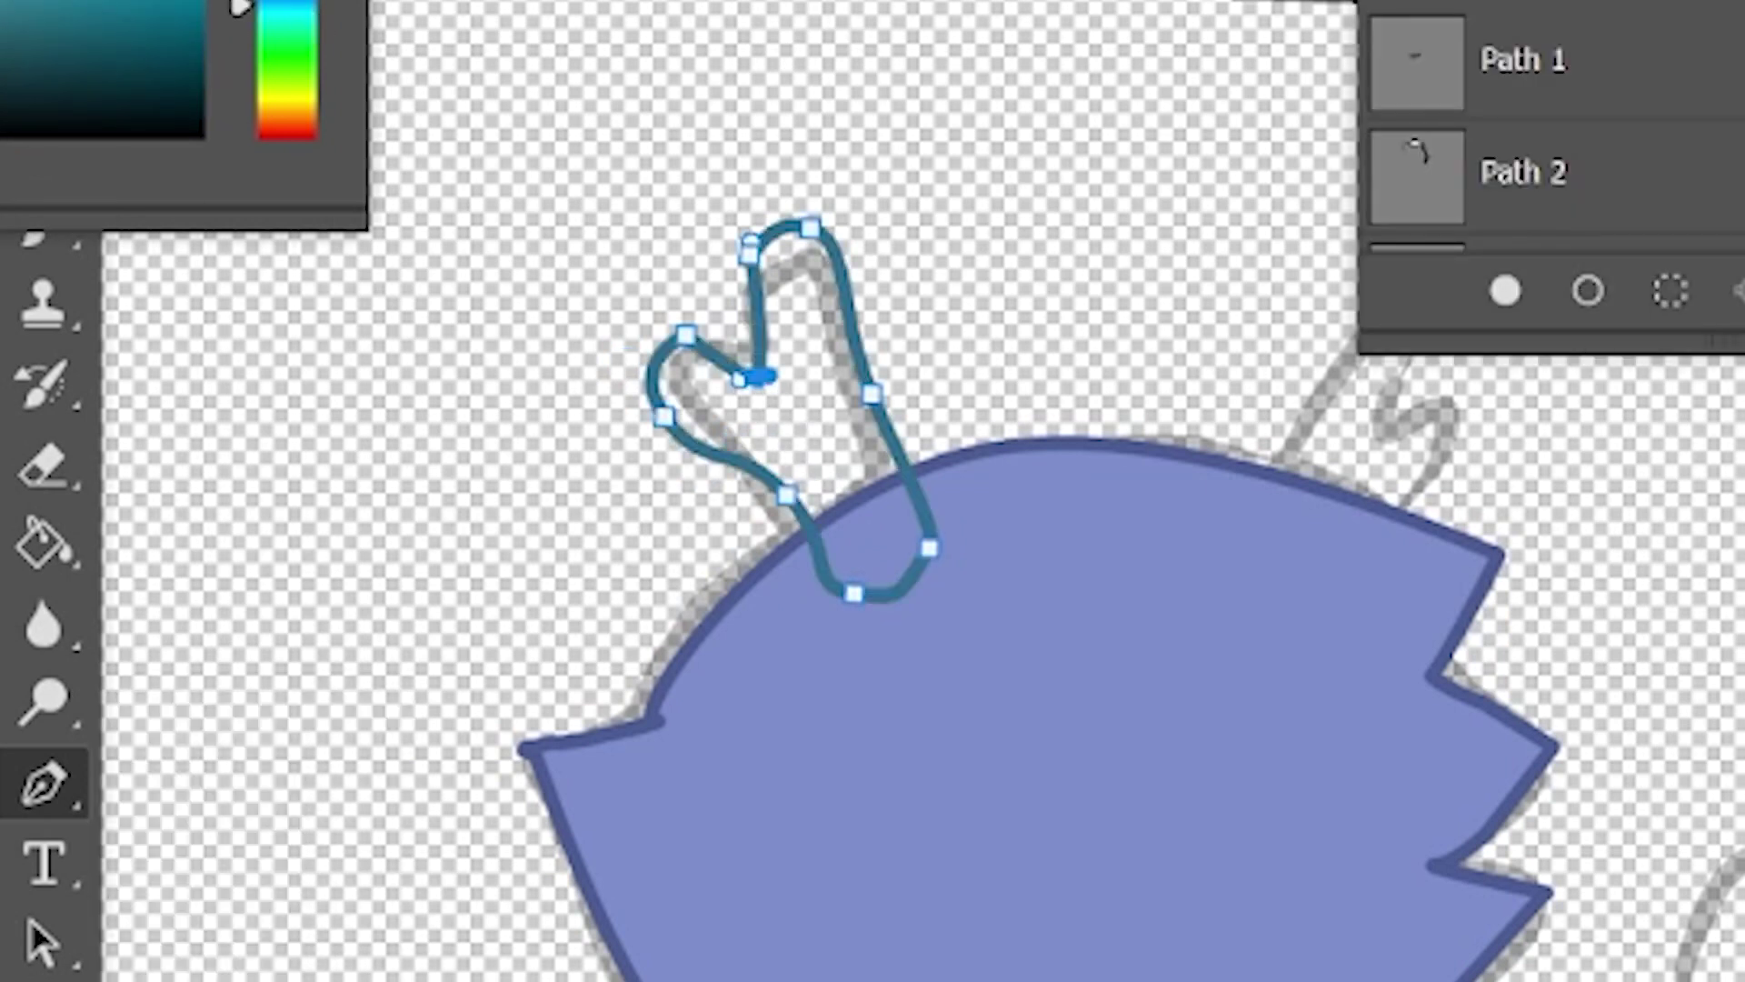
left_click(1502, 291)
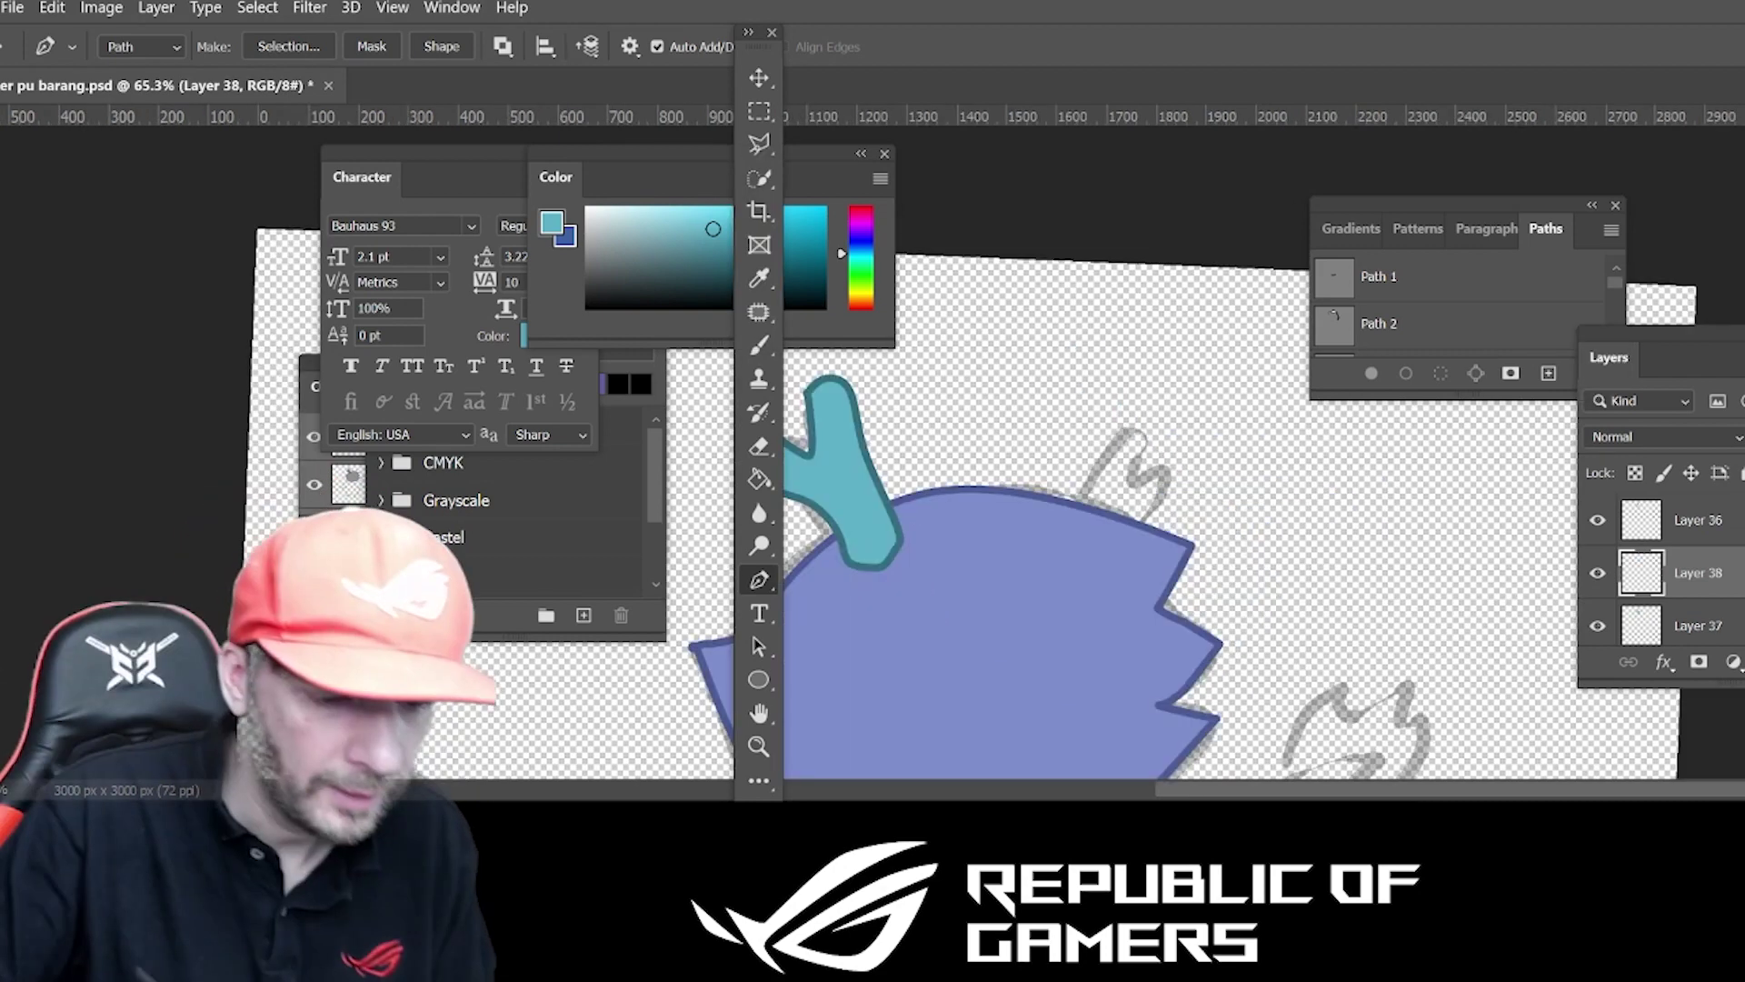
Trace the right antler as a closed path with the Freeform Pen tool, extending its base over the head.
right_click(759, 579)
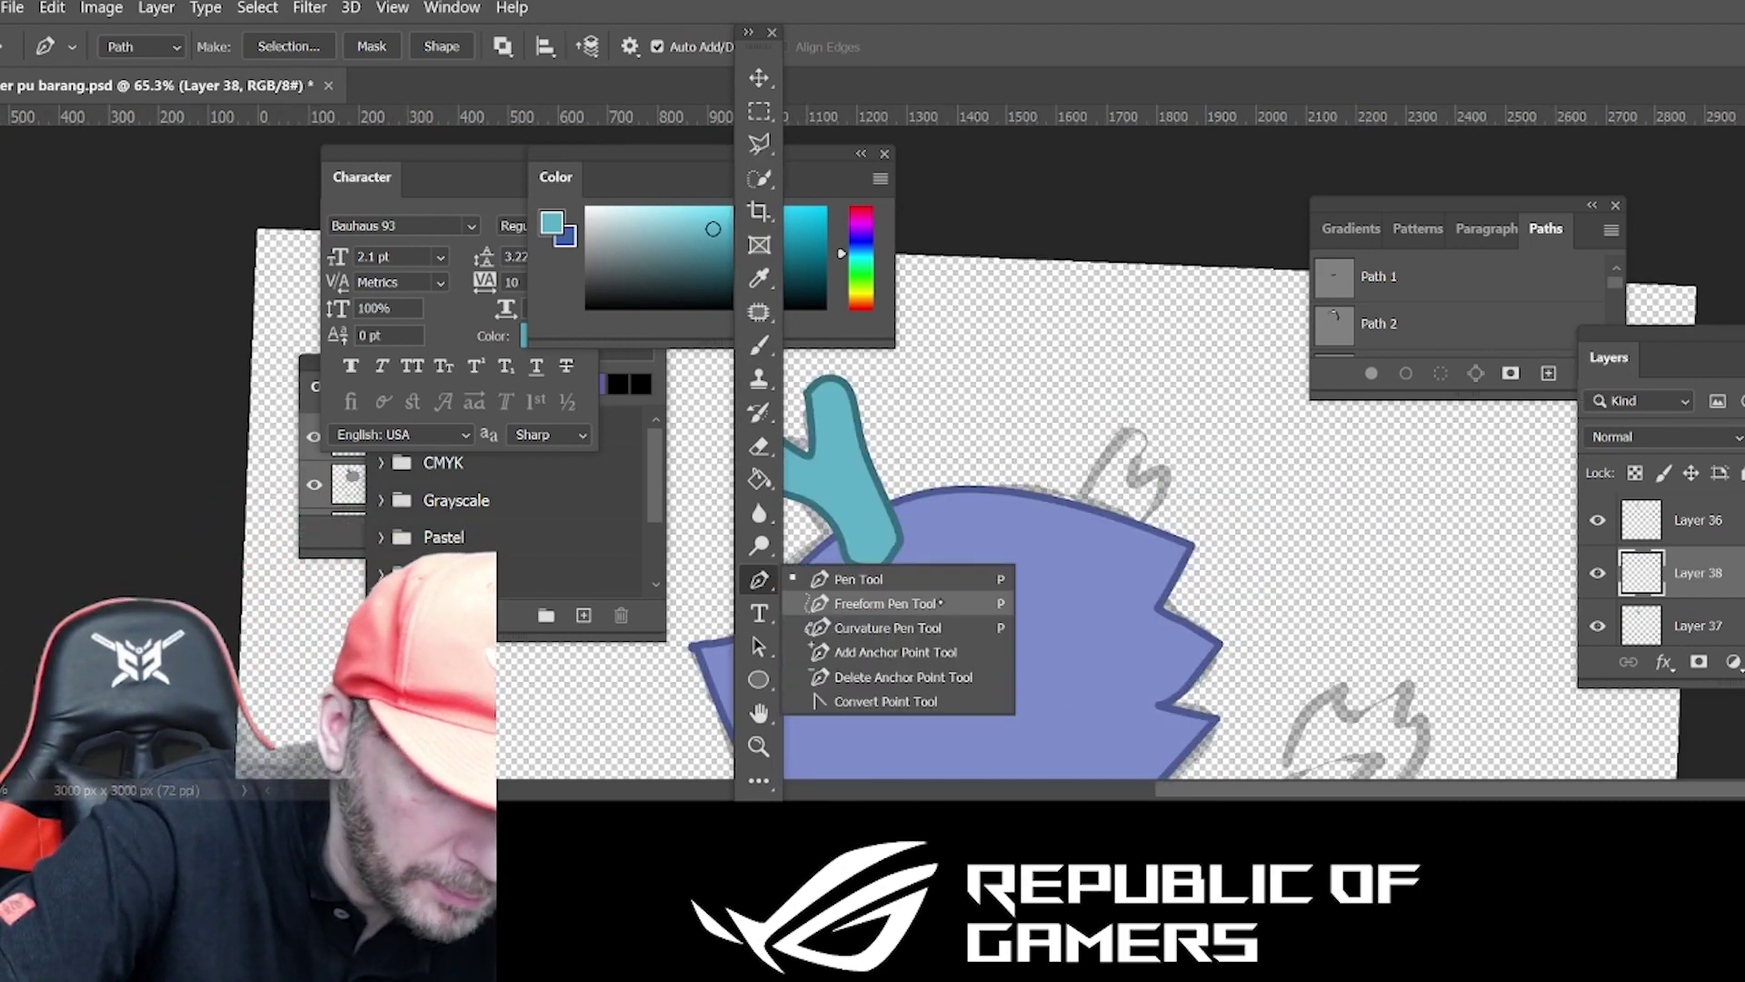
left_click(886, 602)
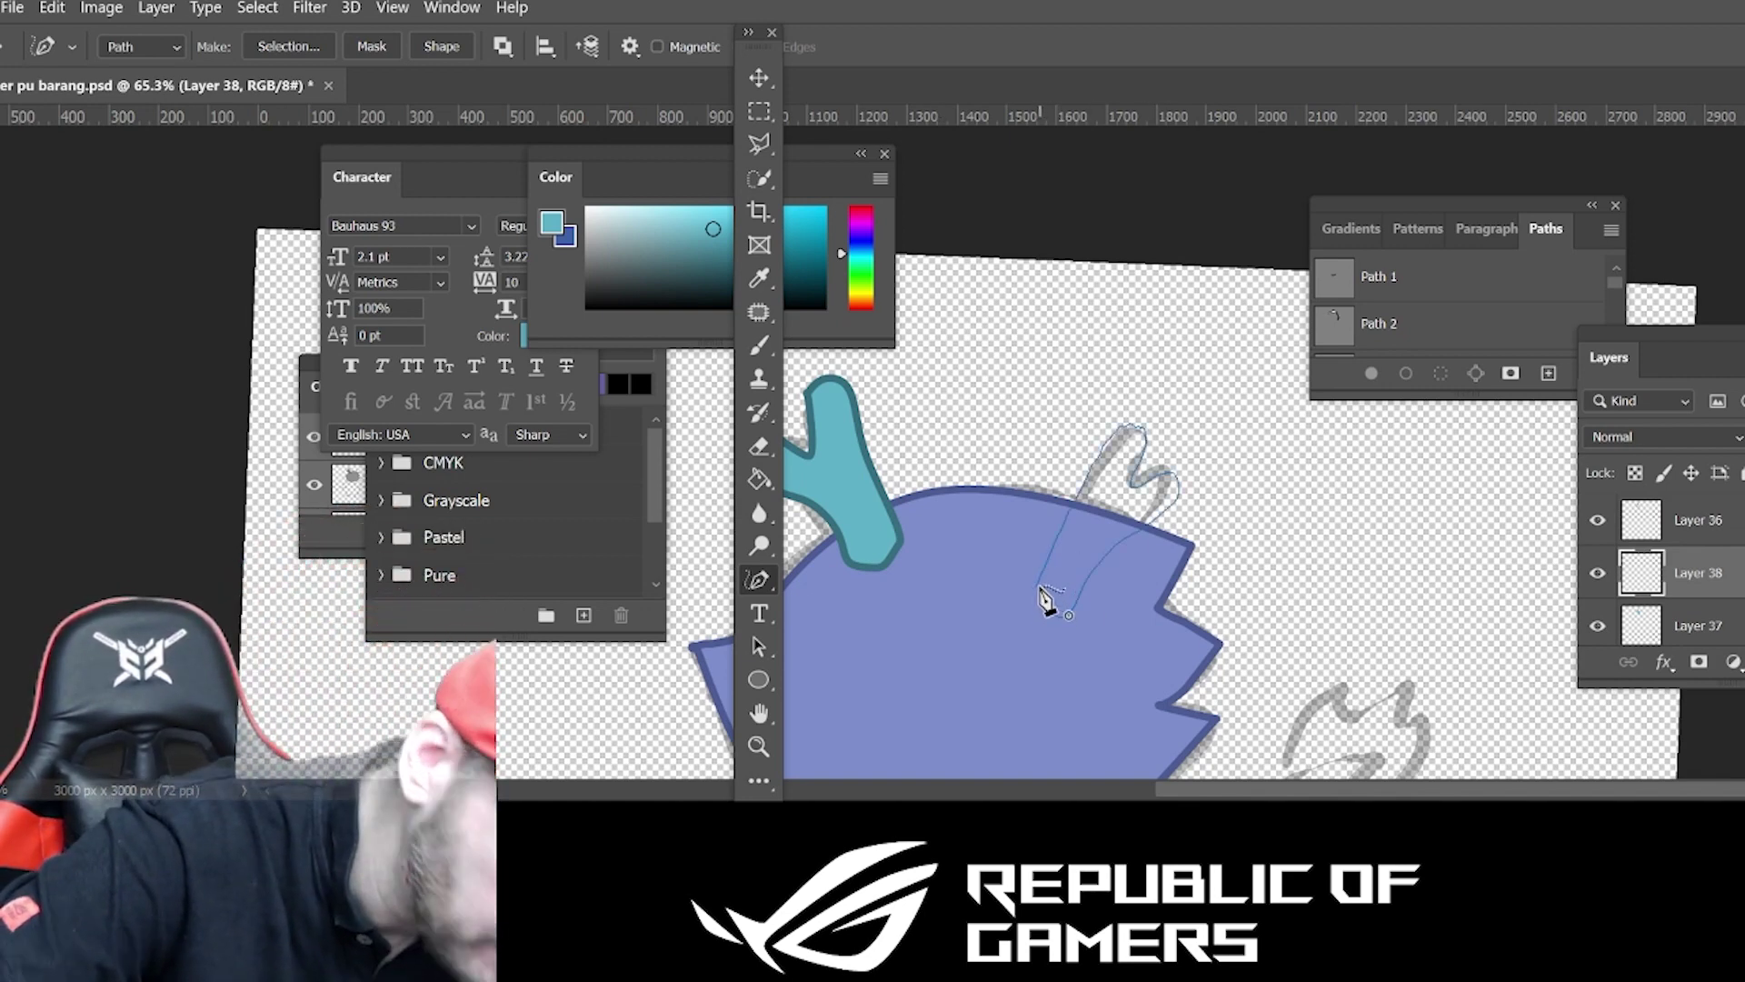
left_click_drag(1046, 600, 1038, 586)
Stroke the right antler path on a new layer with the left antler's outline color and fill it with the matching light teal.
left_click(1406, 374)
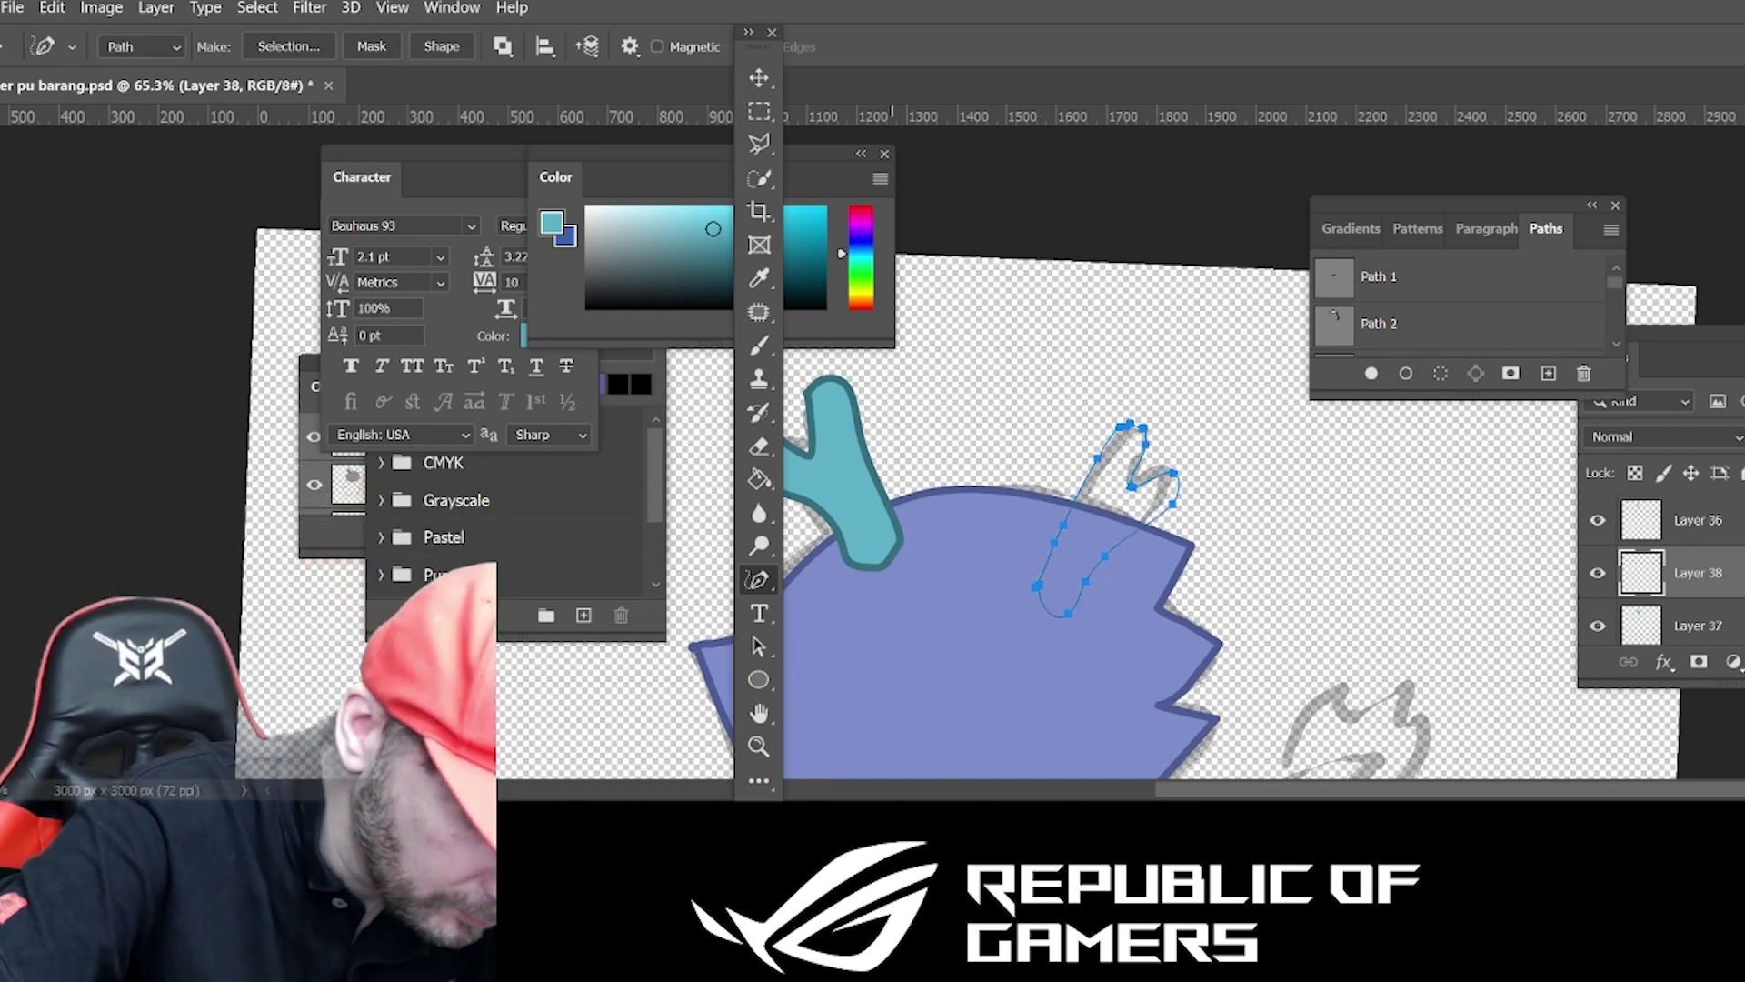
key("i")
left_click(866, 458)
key("ctrl+shift+alt+n")
left_click(1406, 374)
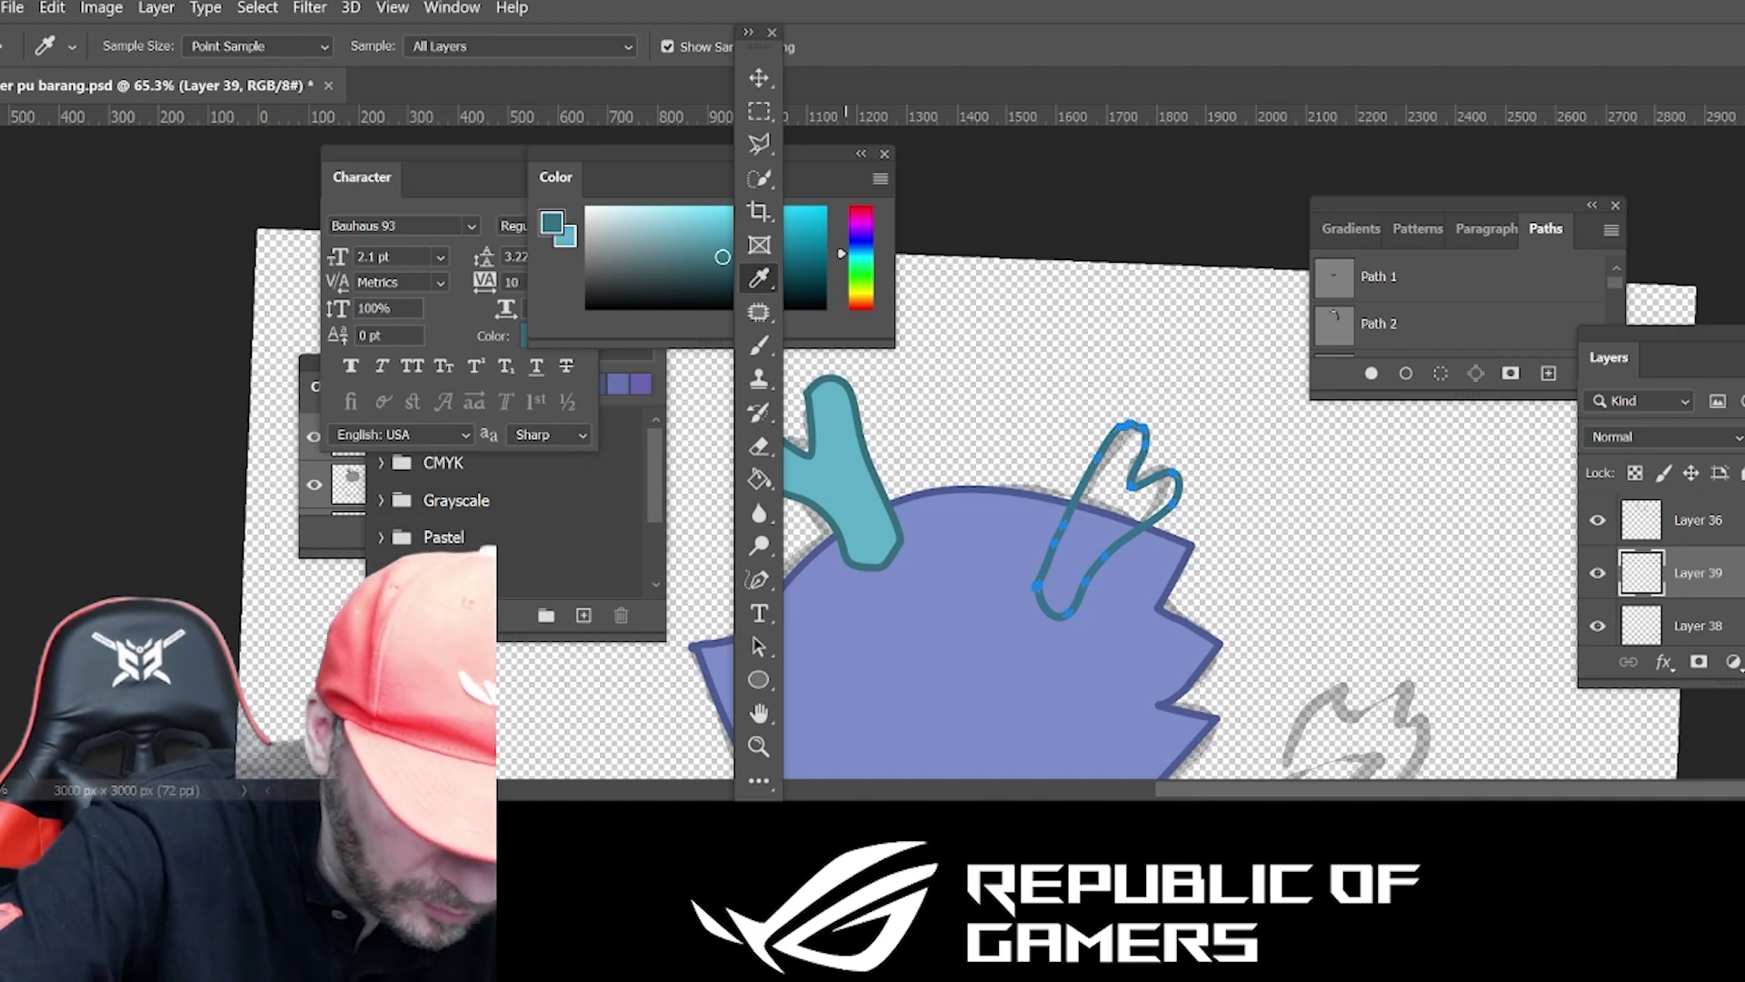
left_click(1372, 373)
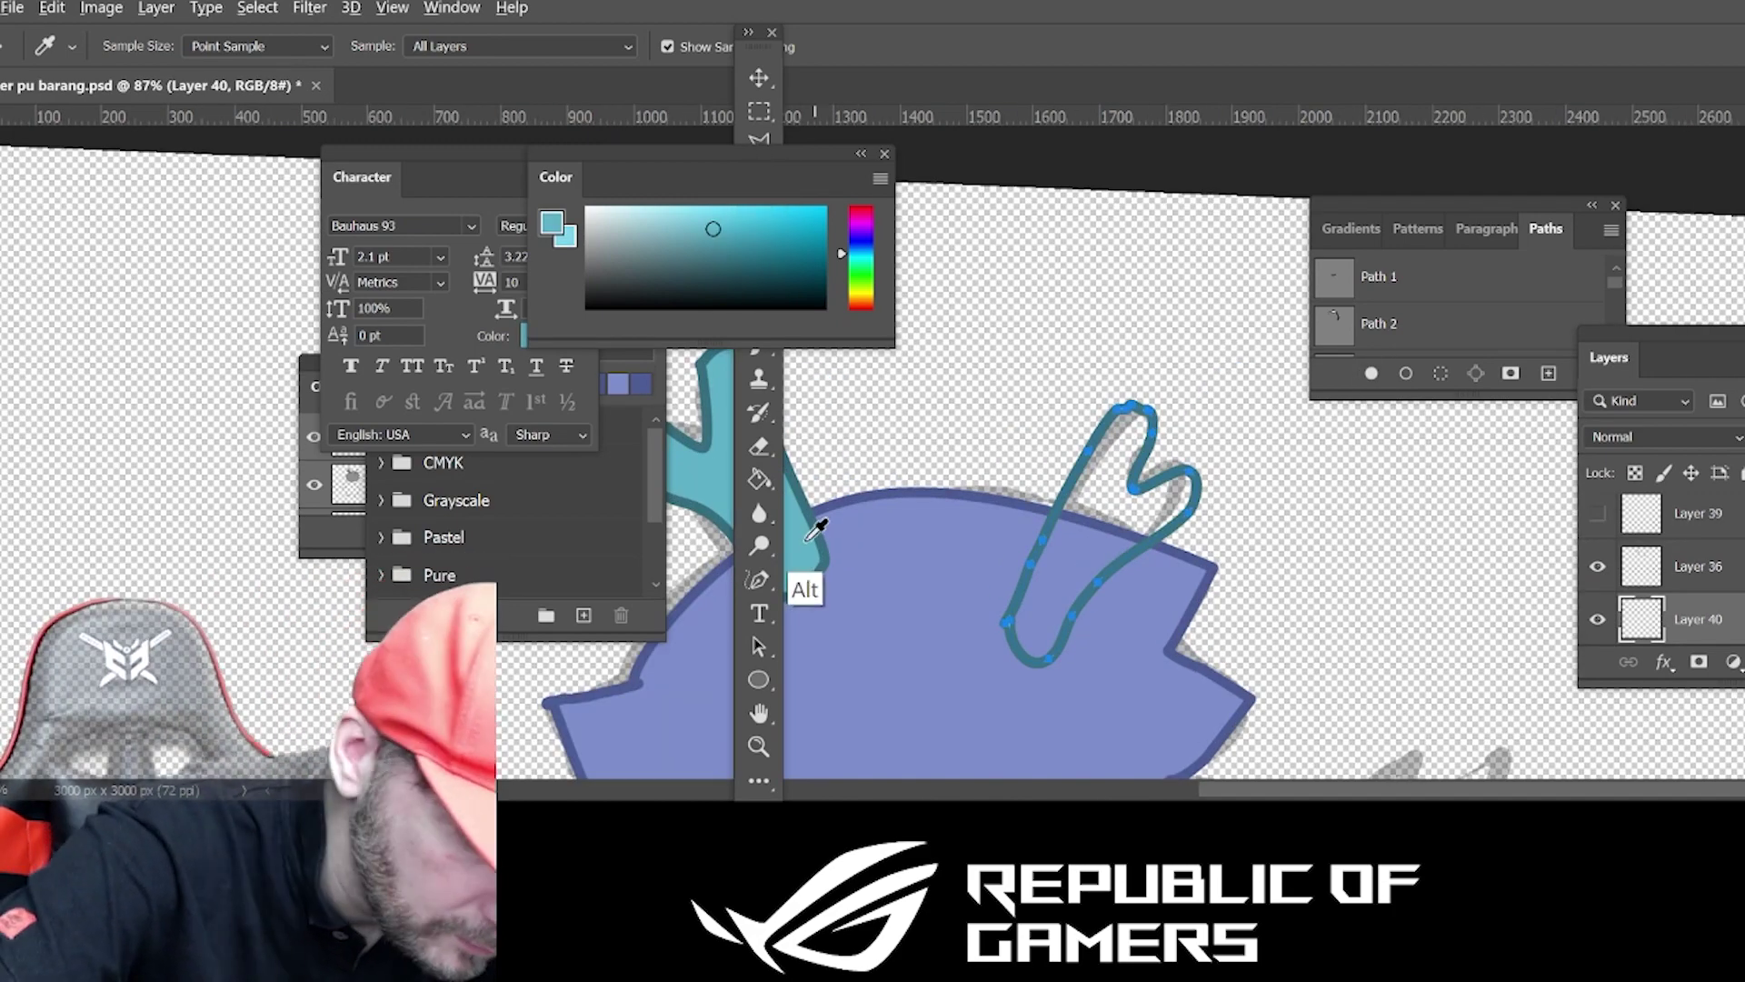
left_click(1372, 373)
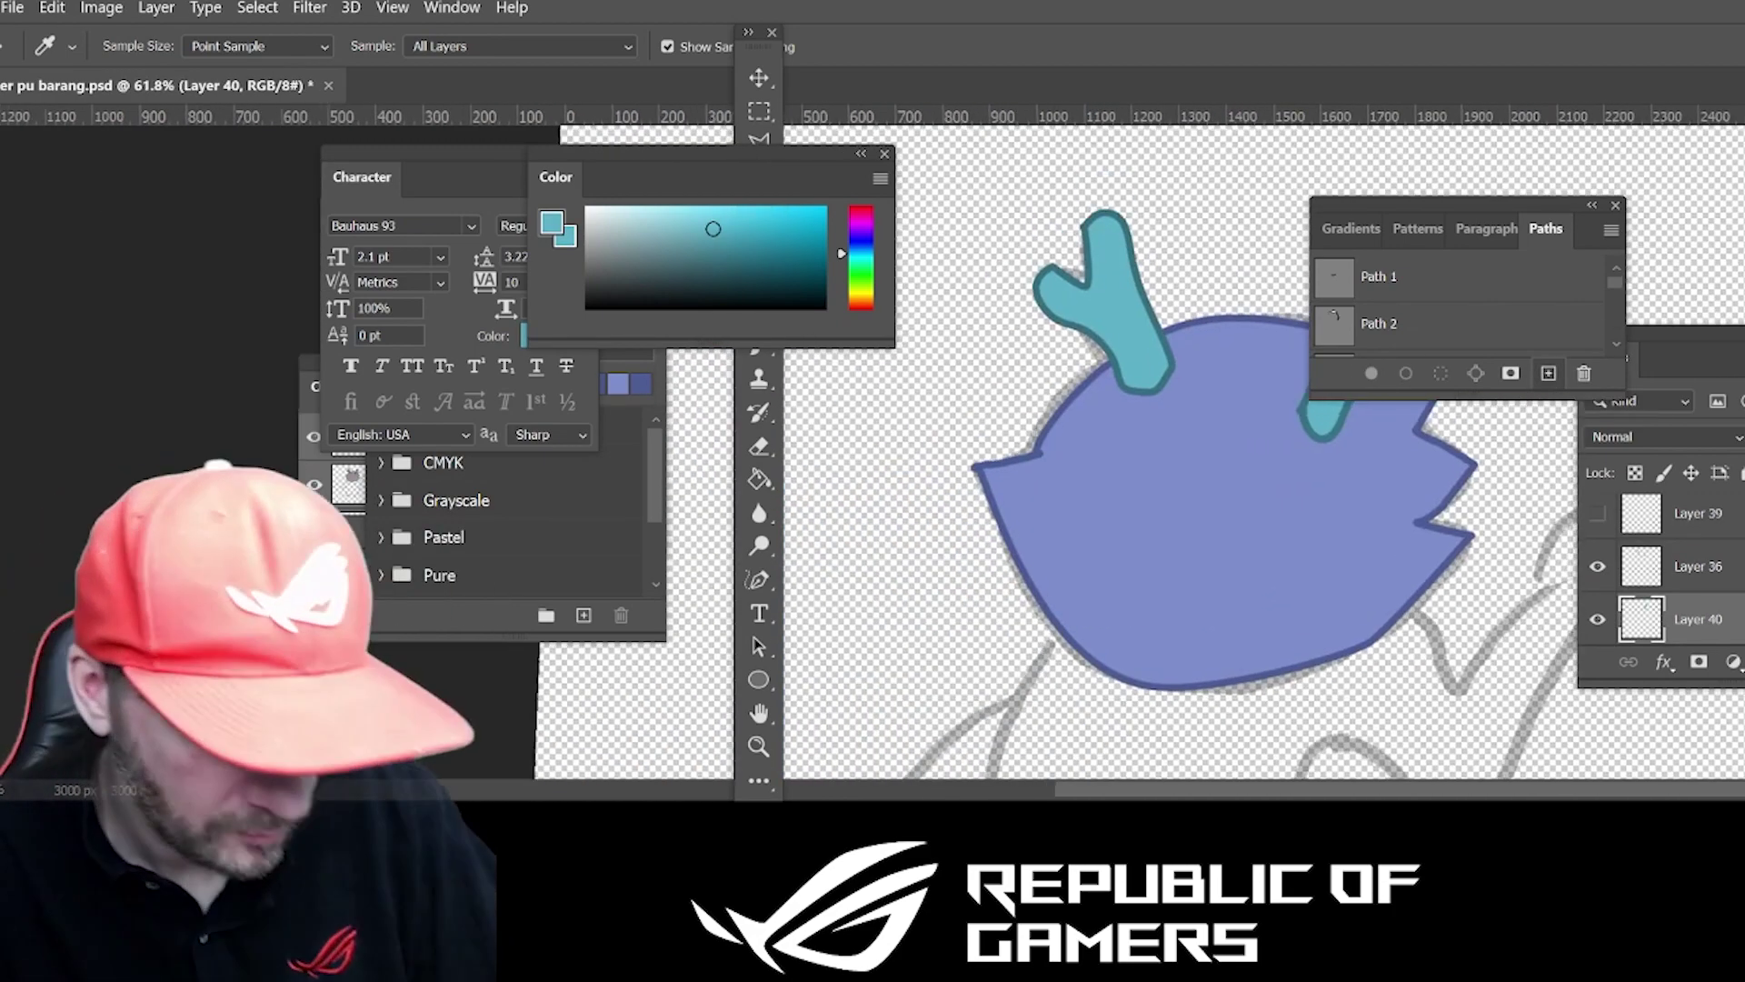
Draw an elliptical eye about 182 by 205 px on the right side of the face and color it black.
scroll(1181, 454, "up", 3)
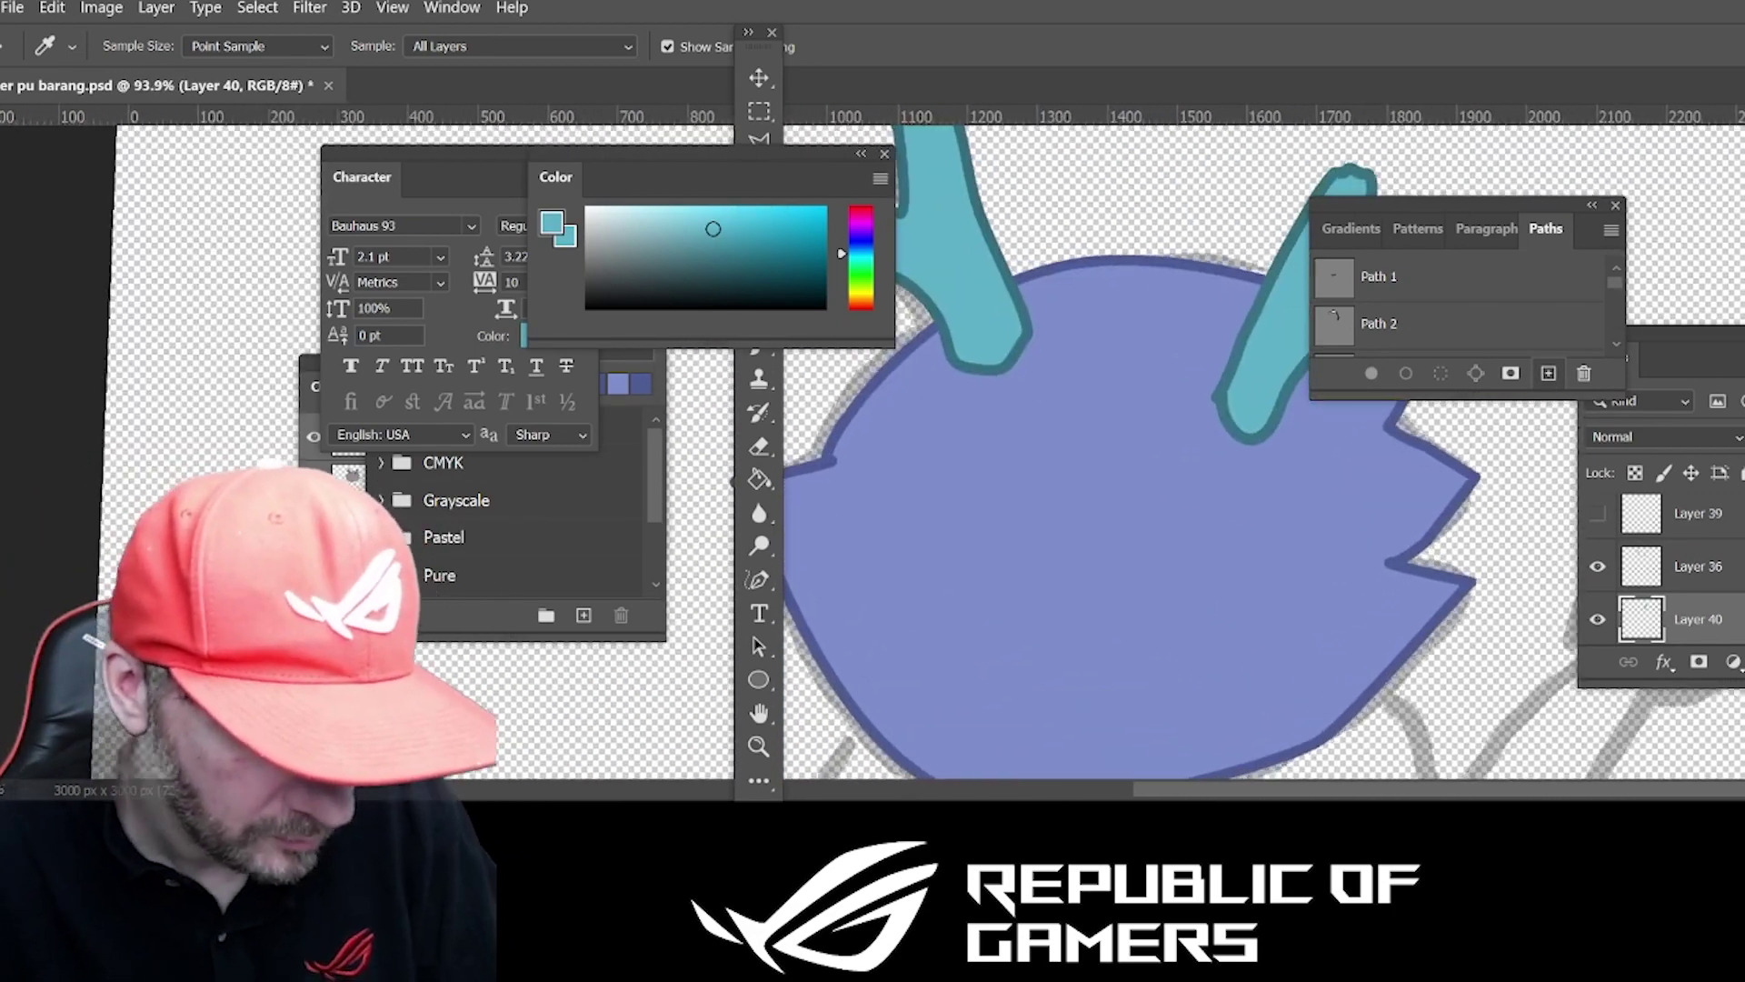
key("u")
left_click_drag(1124, 584, 1226, 701)
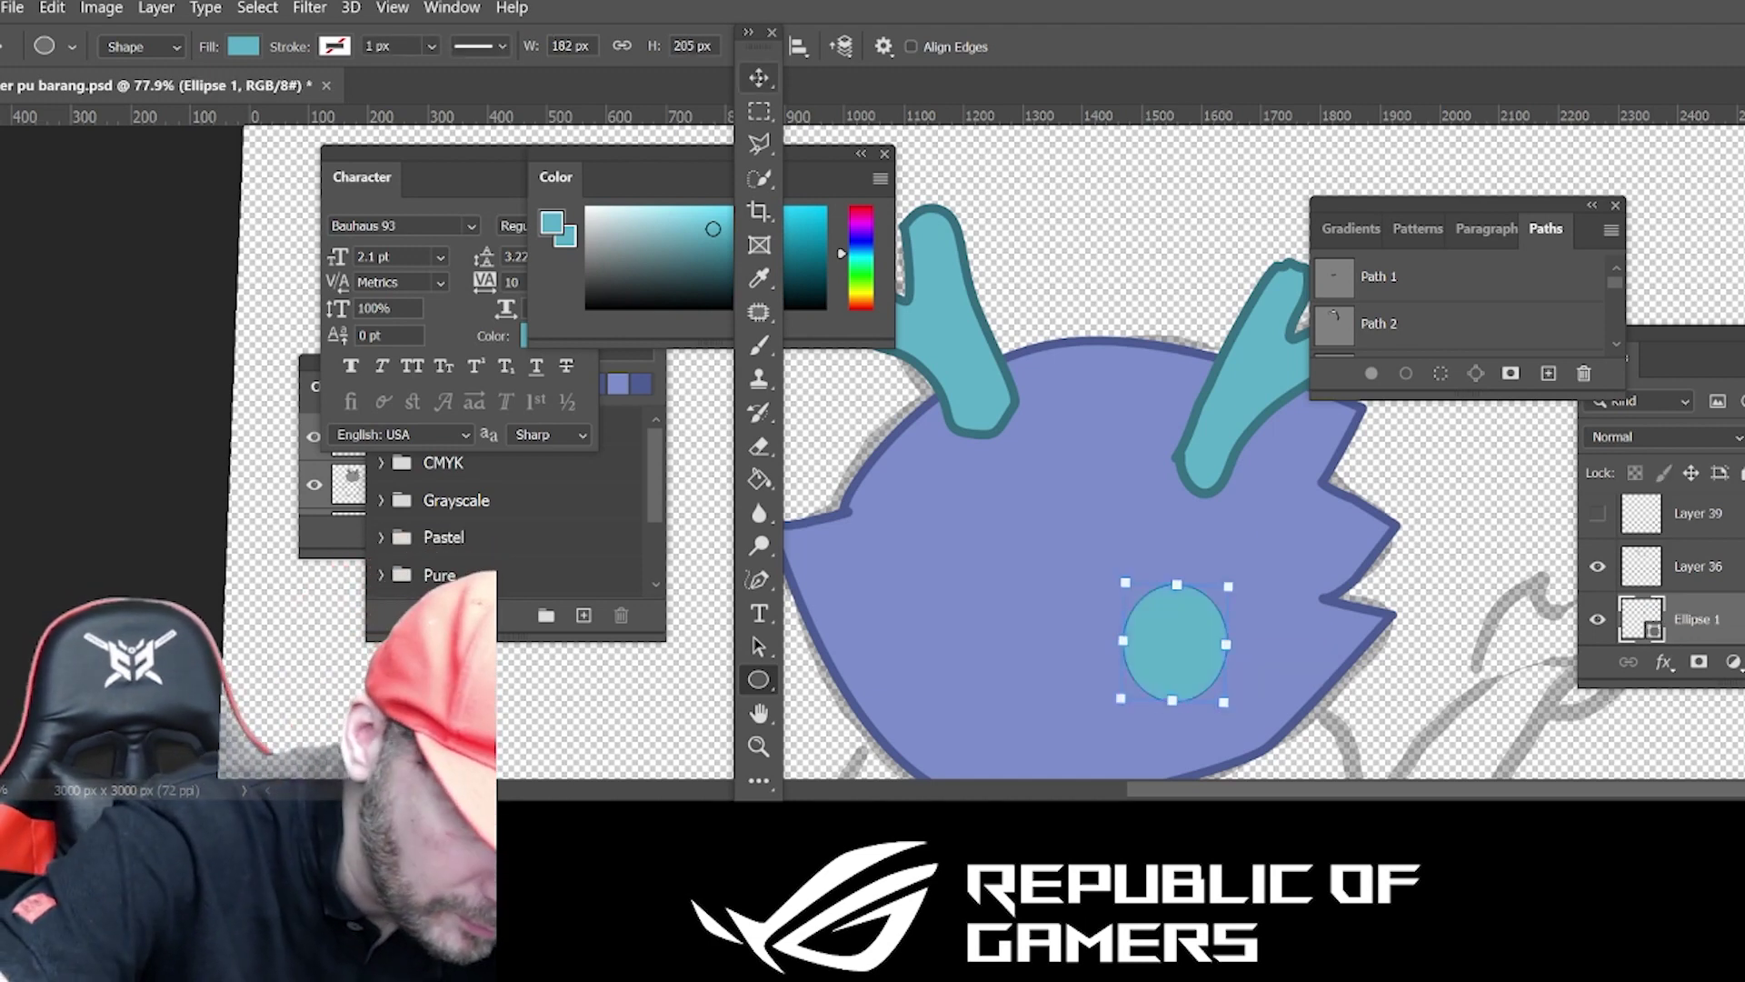
left_click(759, 77)
key("v")
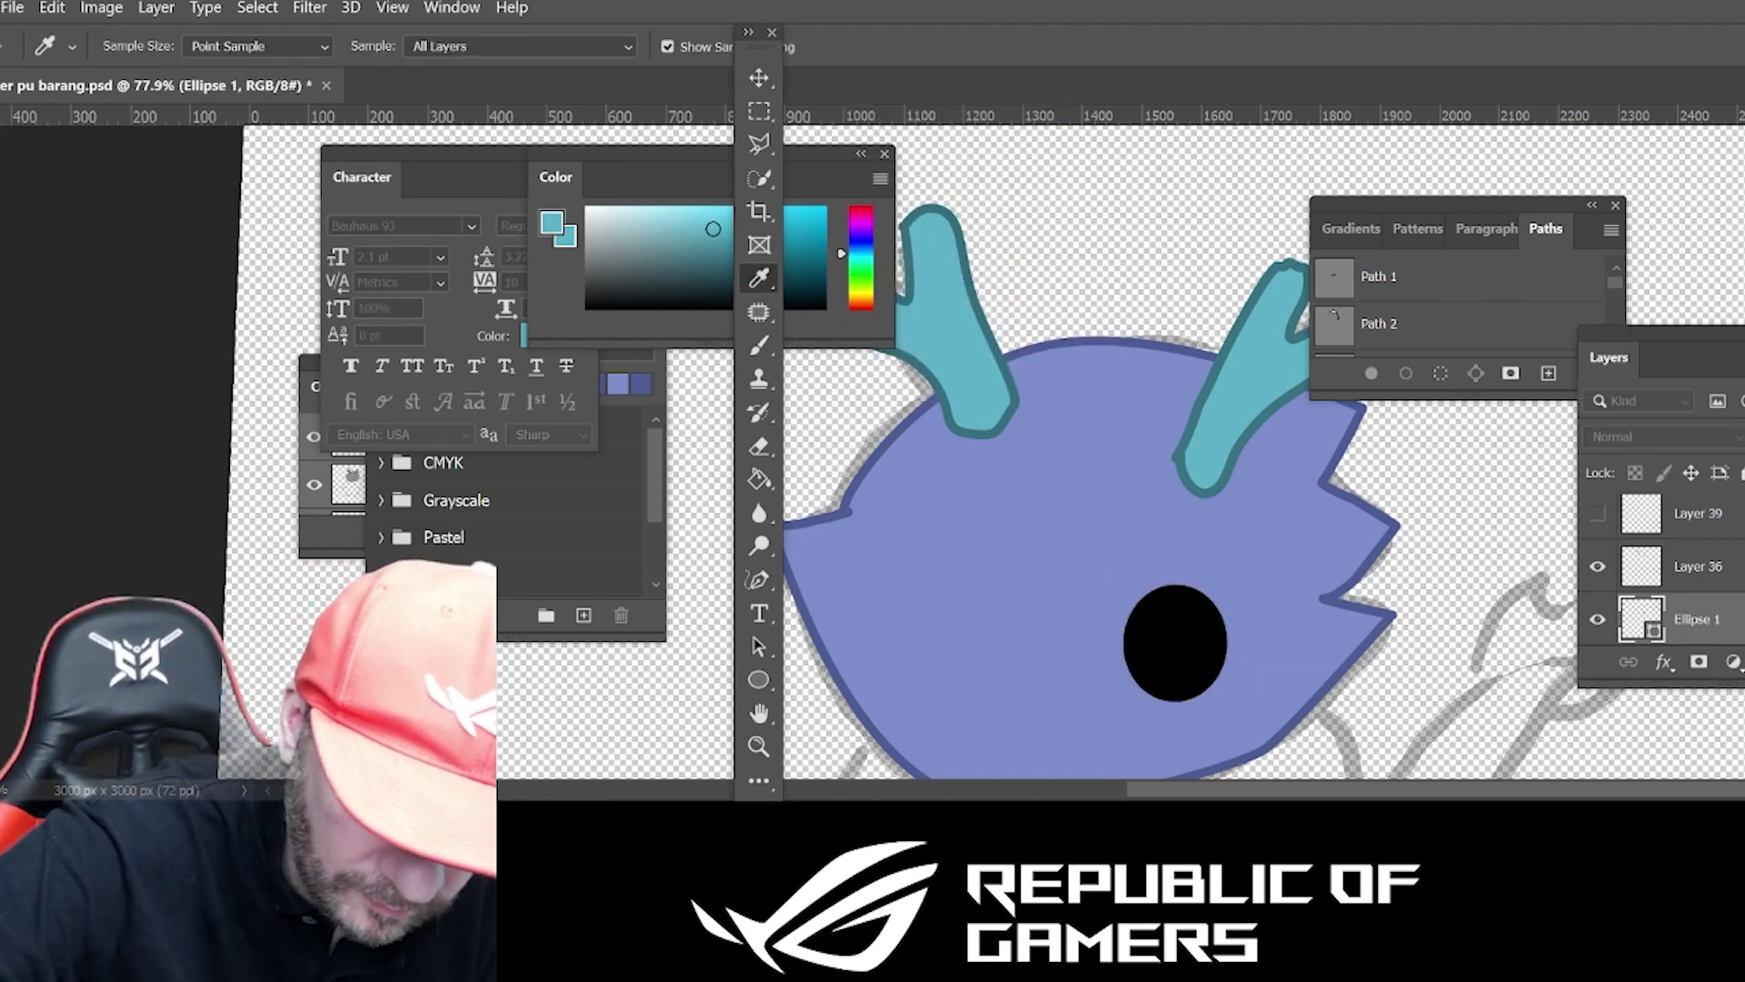
left_click_drag(1193, 655, 1164, 603)
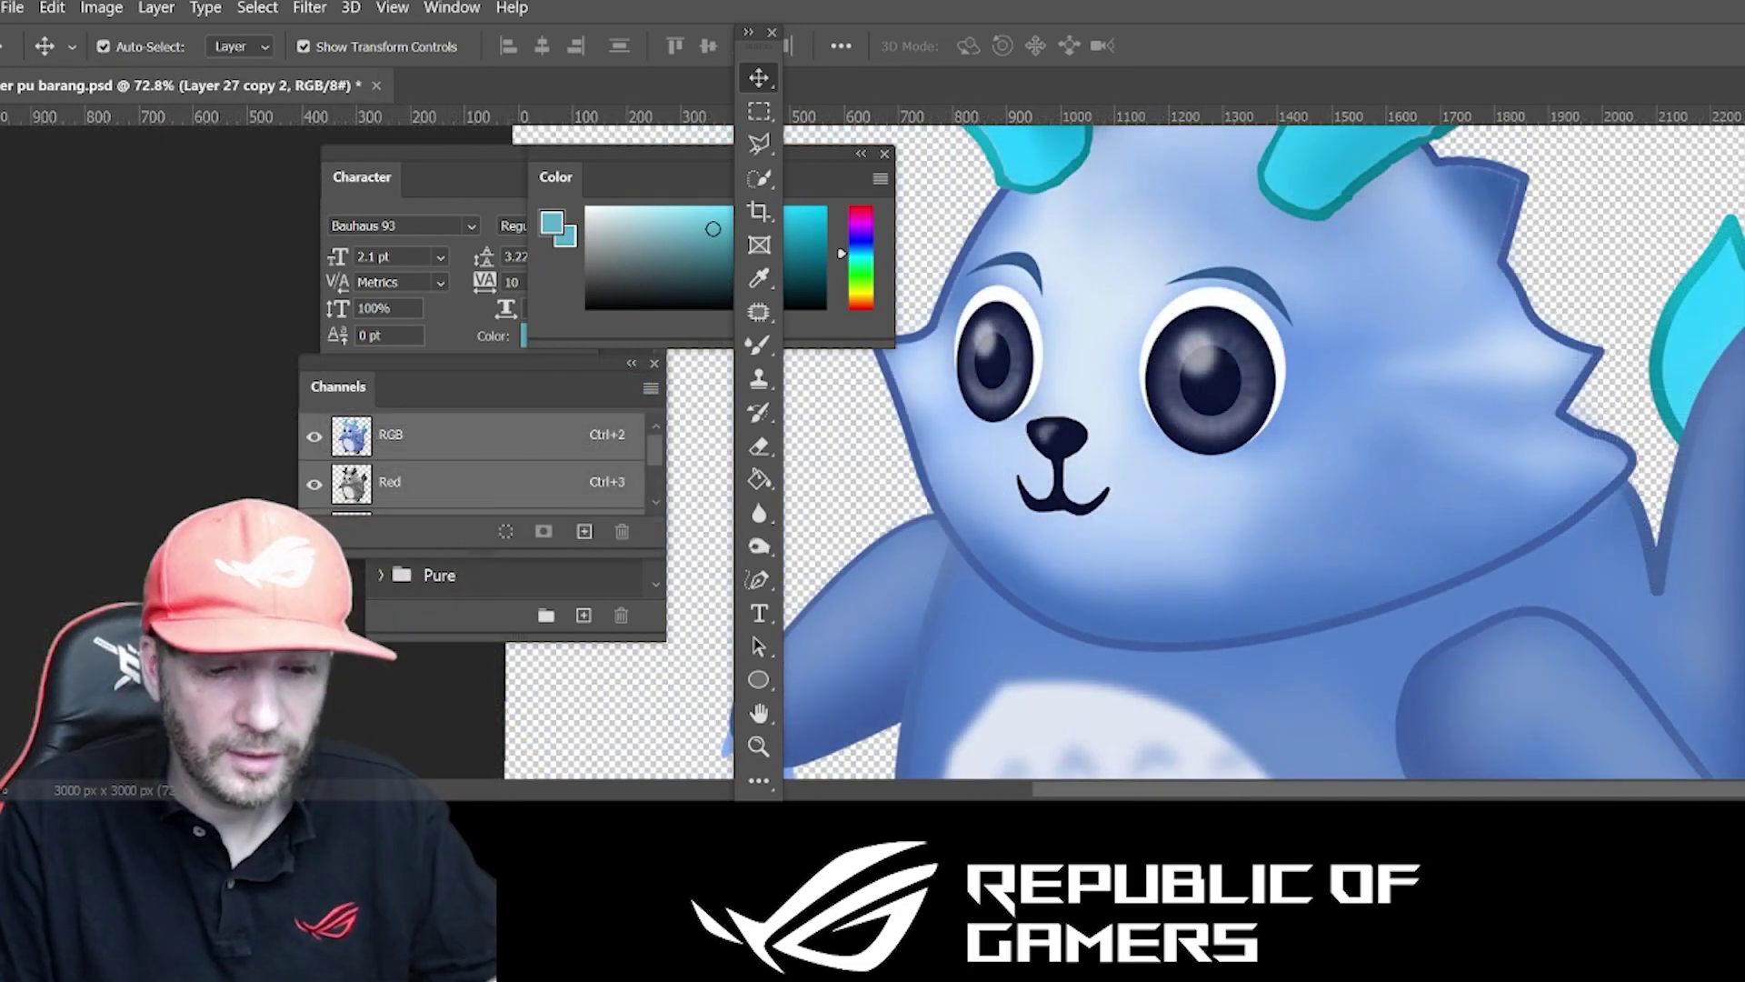
Examine the finished creature's shading and facial details, and review the Burn and Ellipse tools.
scroll(1186, 444, "down", 5)
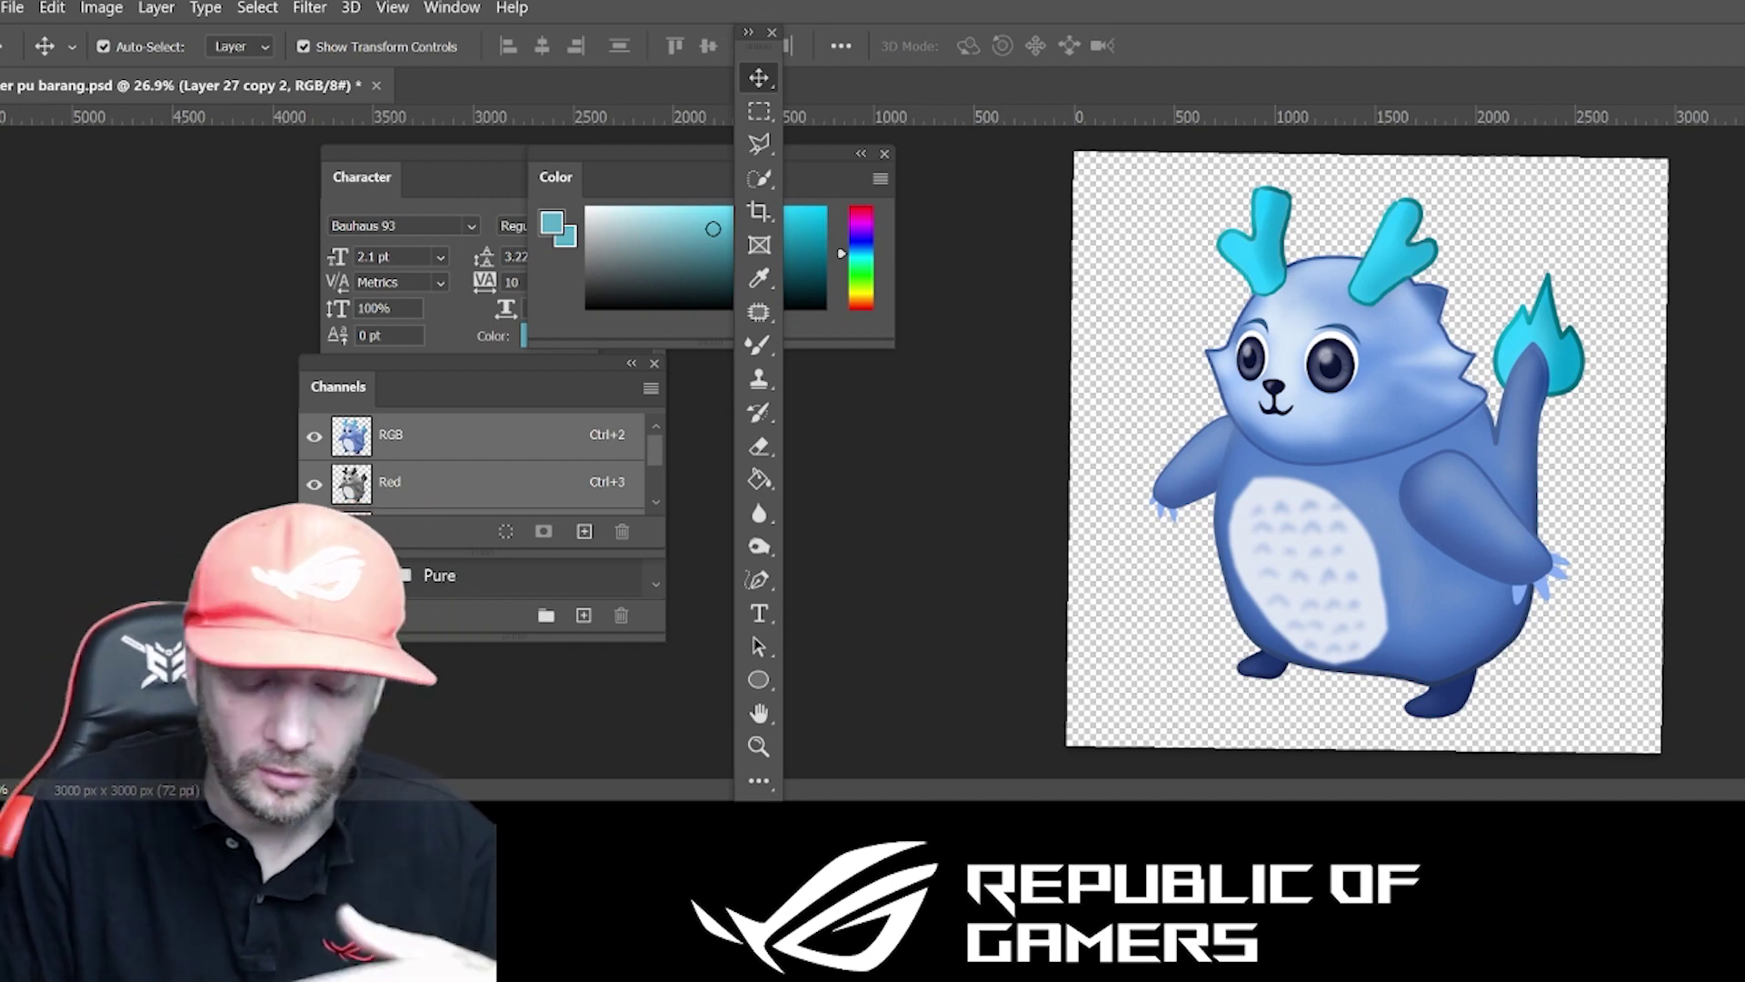
scroll(1345, 445, "up", 4)
scroll(1345, 445, "down", 2)
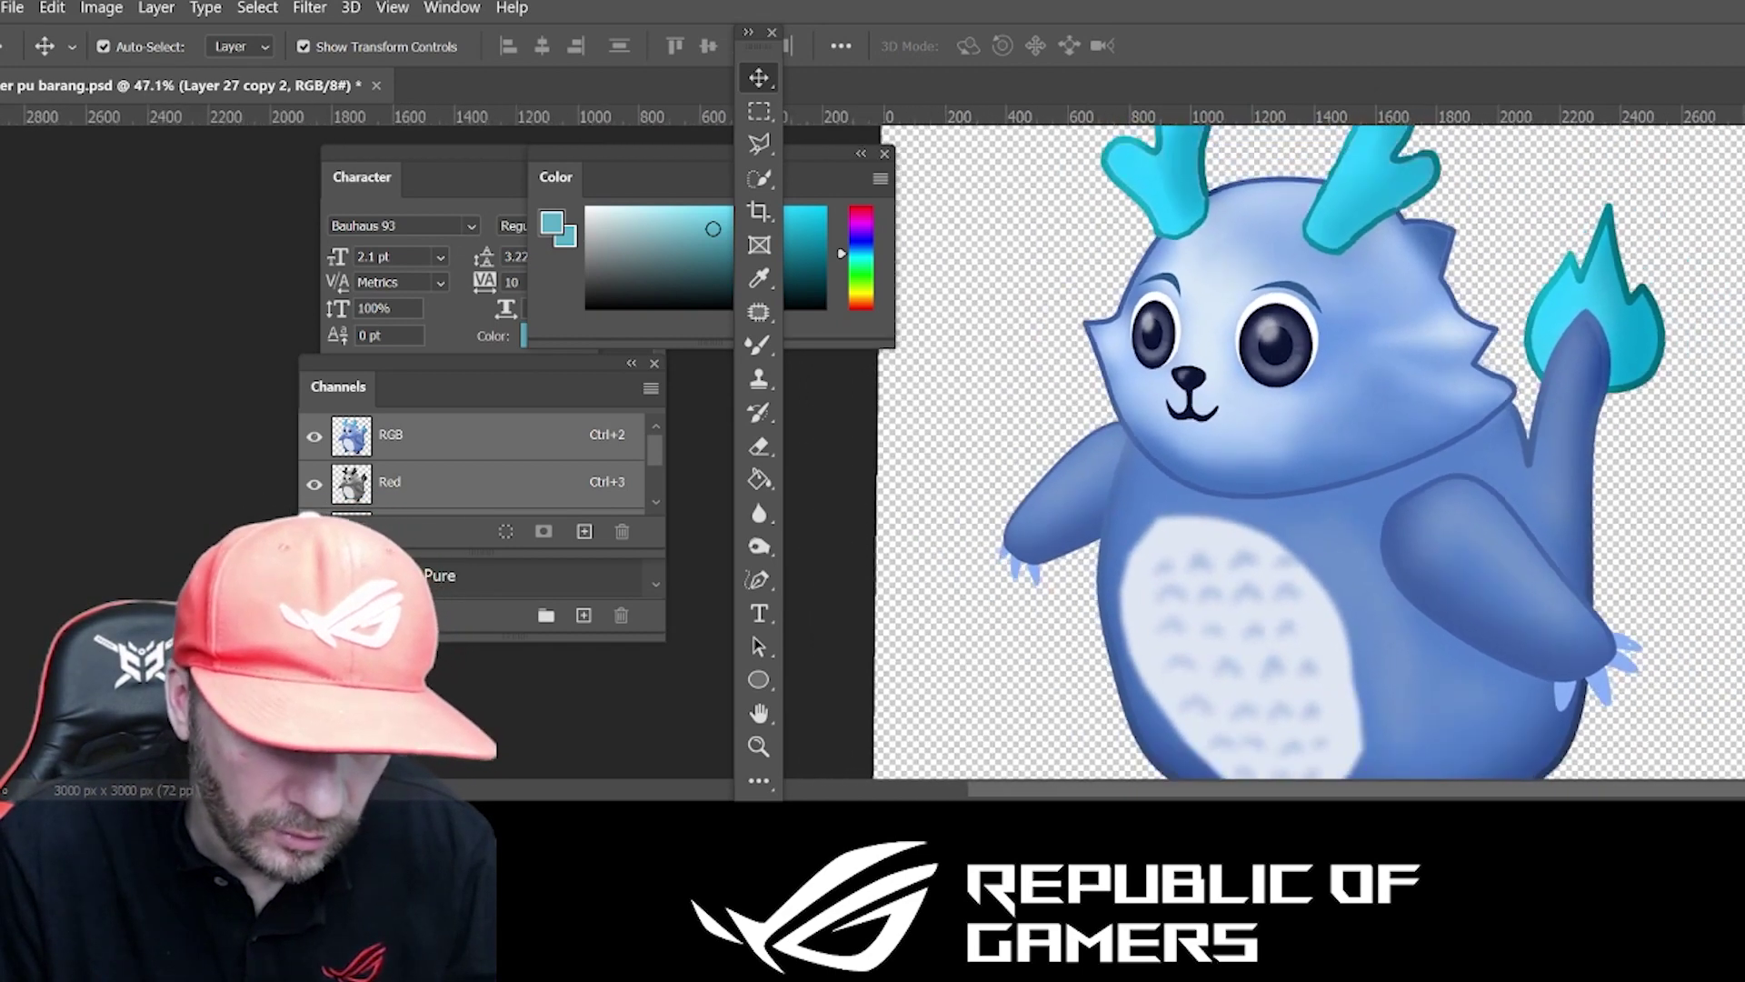
scroll(1331, 451, "up", 1)
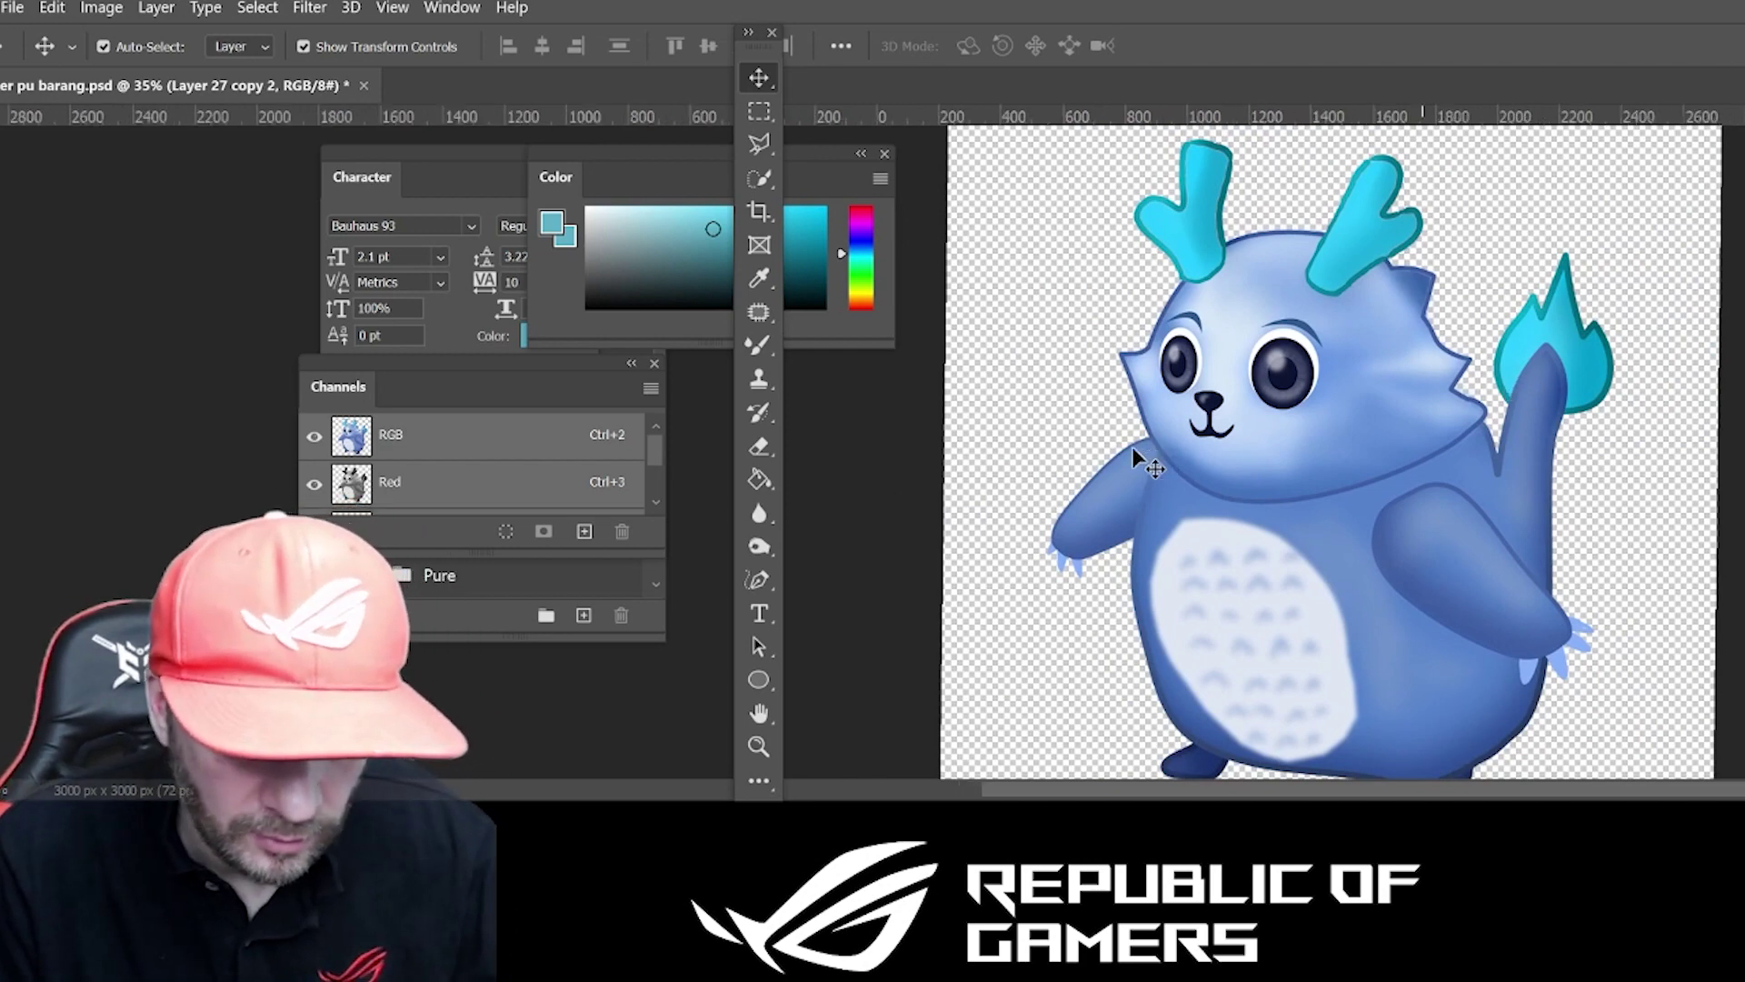
scroll(1142, 456, "up", 4)
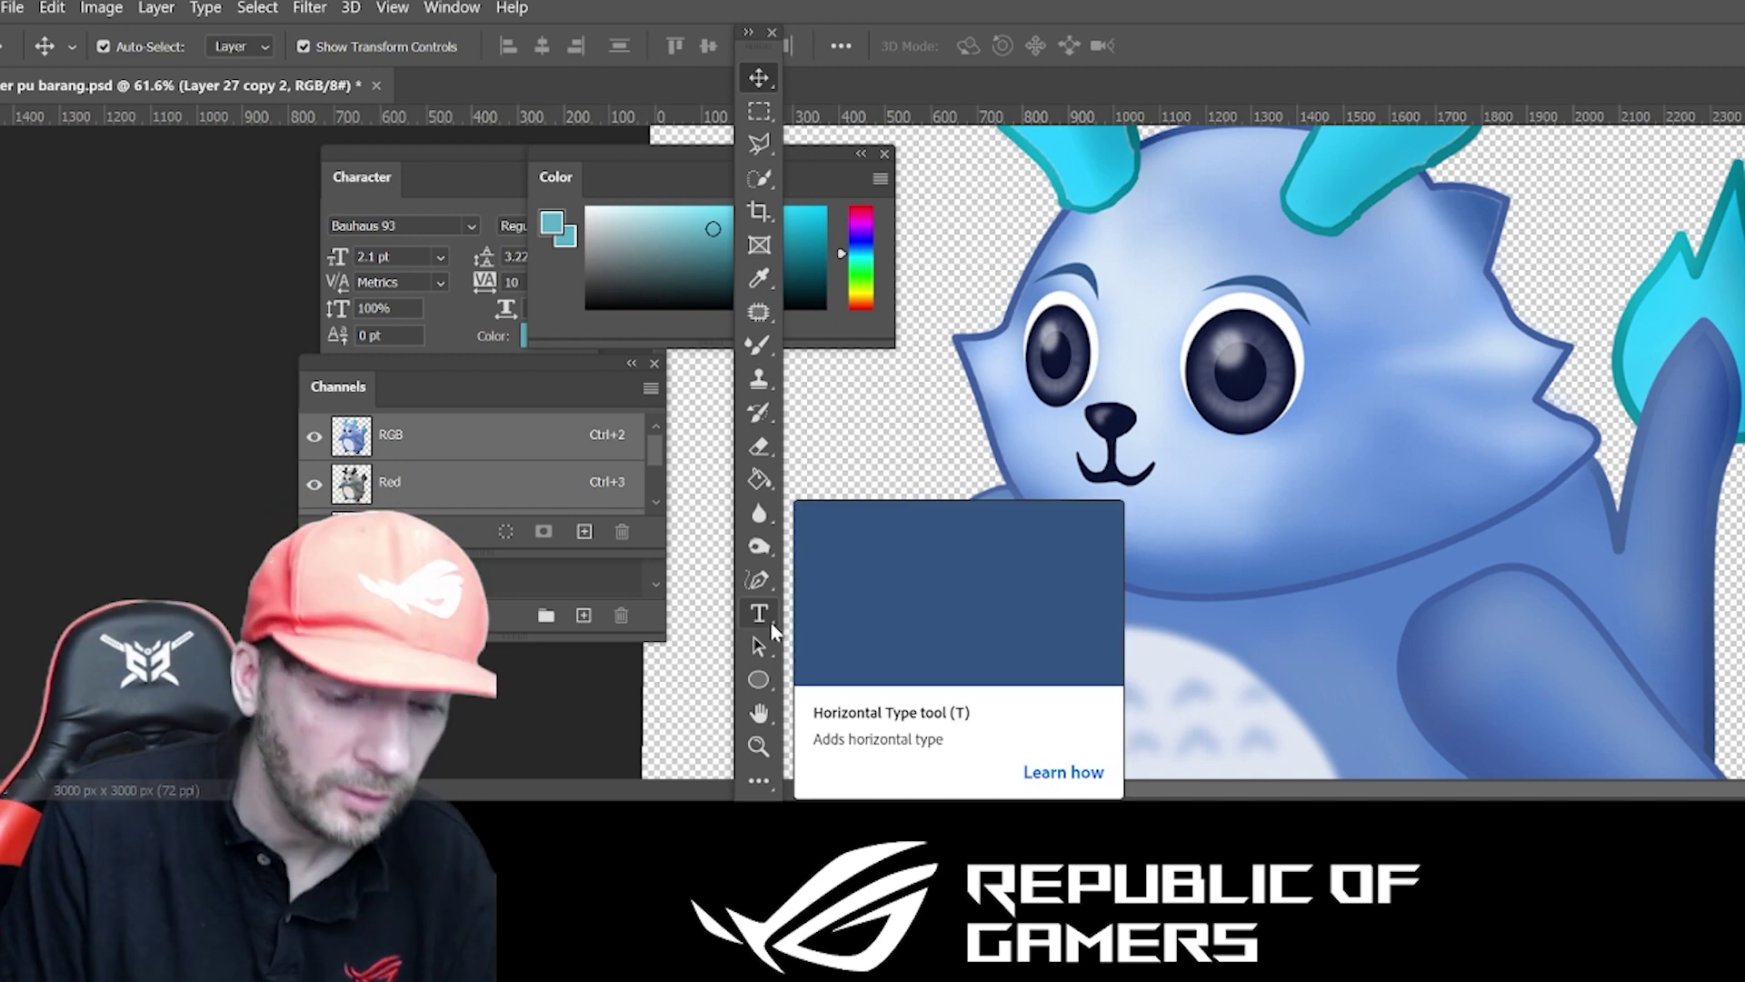
left_click(759, 546)
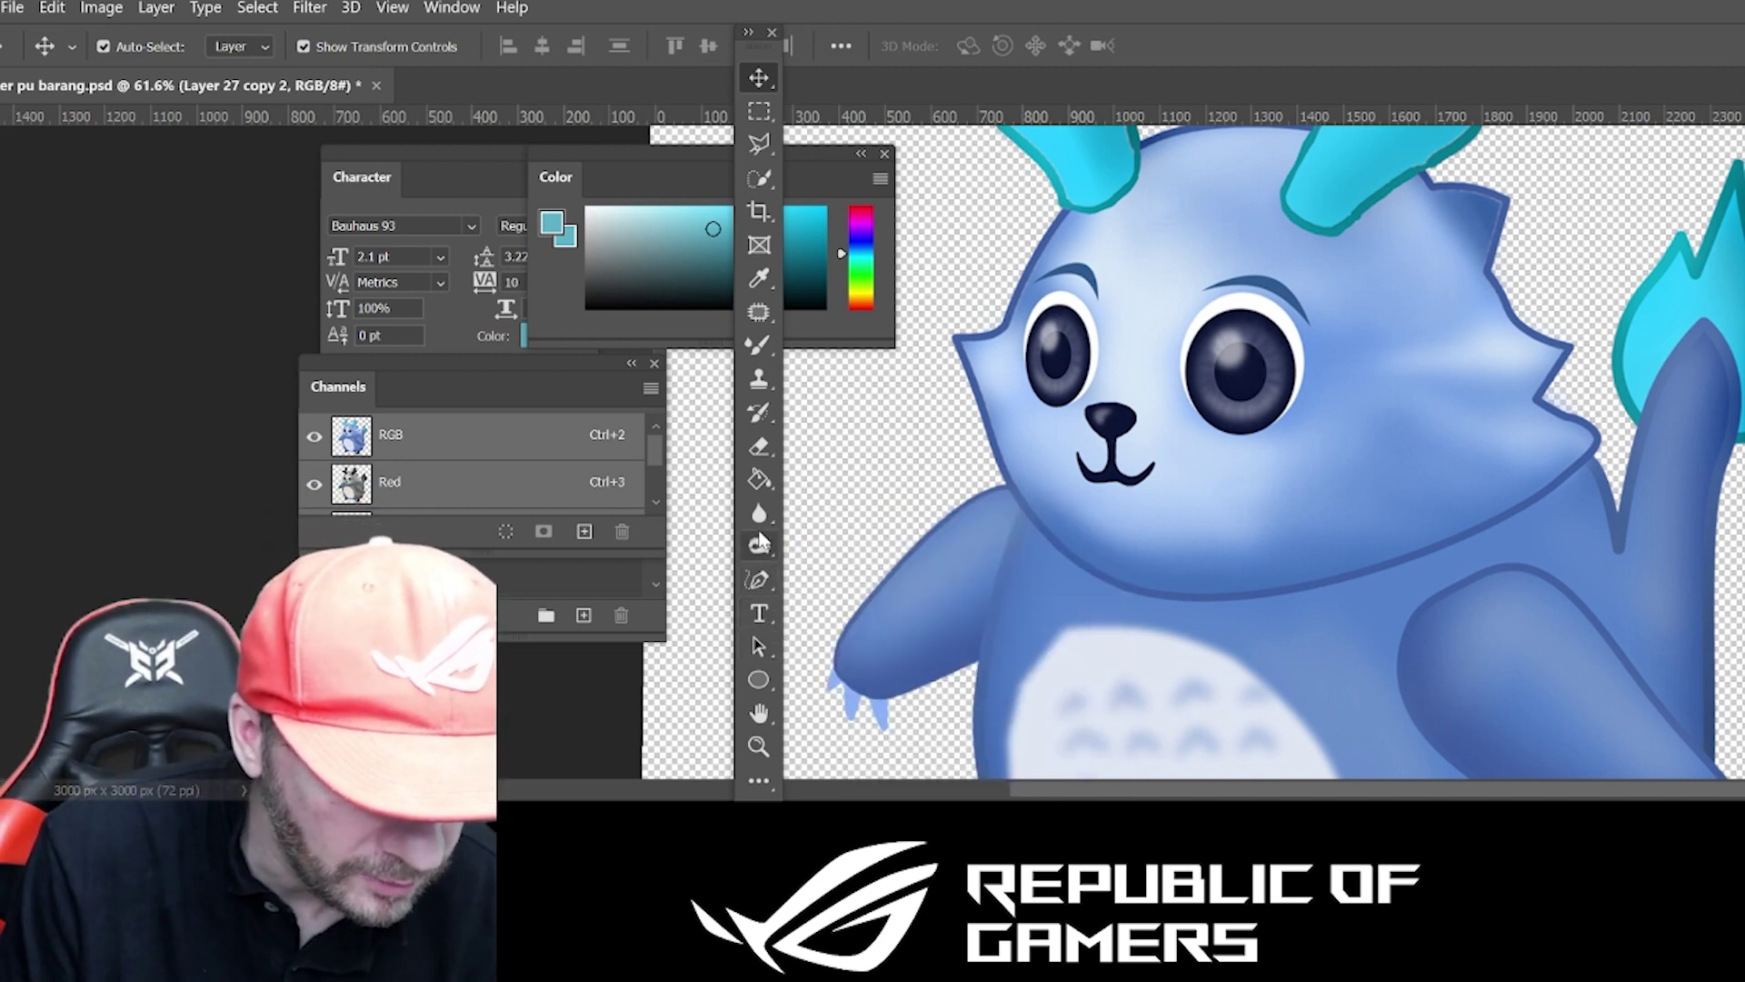
right_click(759, 546)
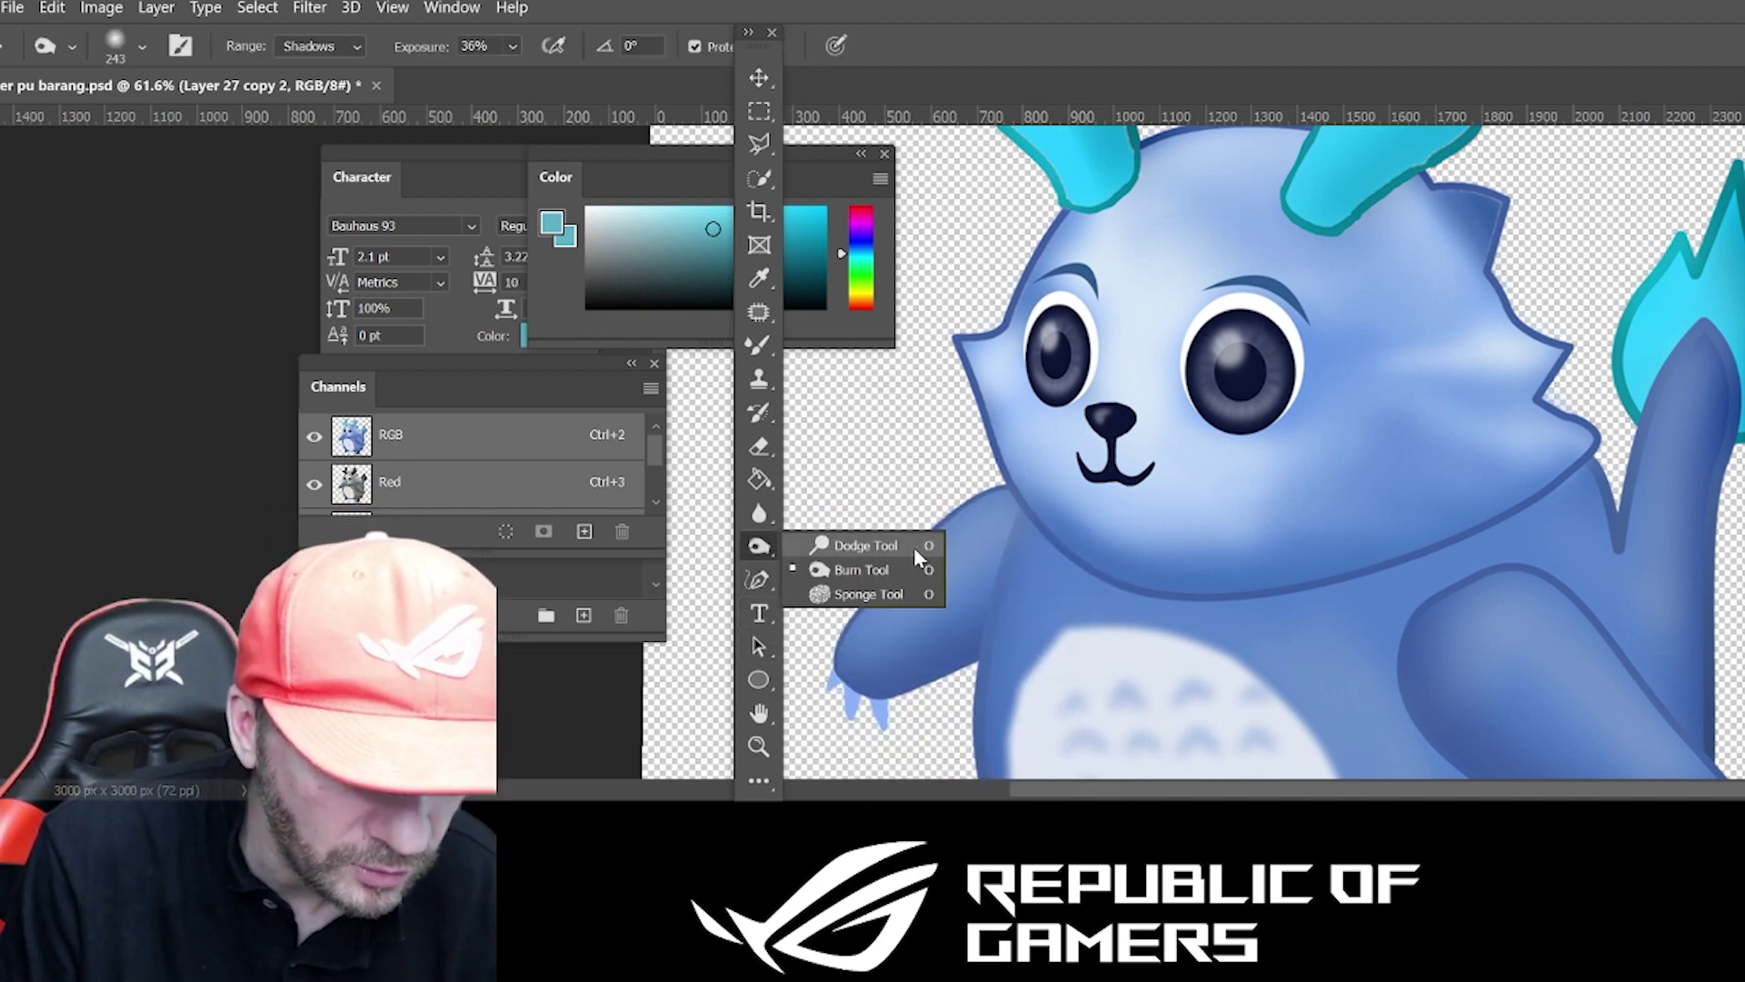
left_click(905, 580)
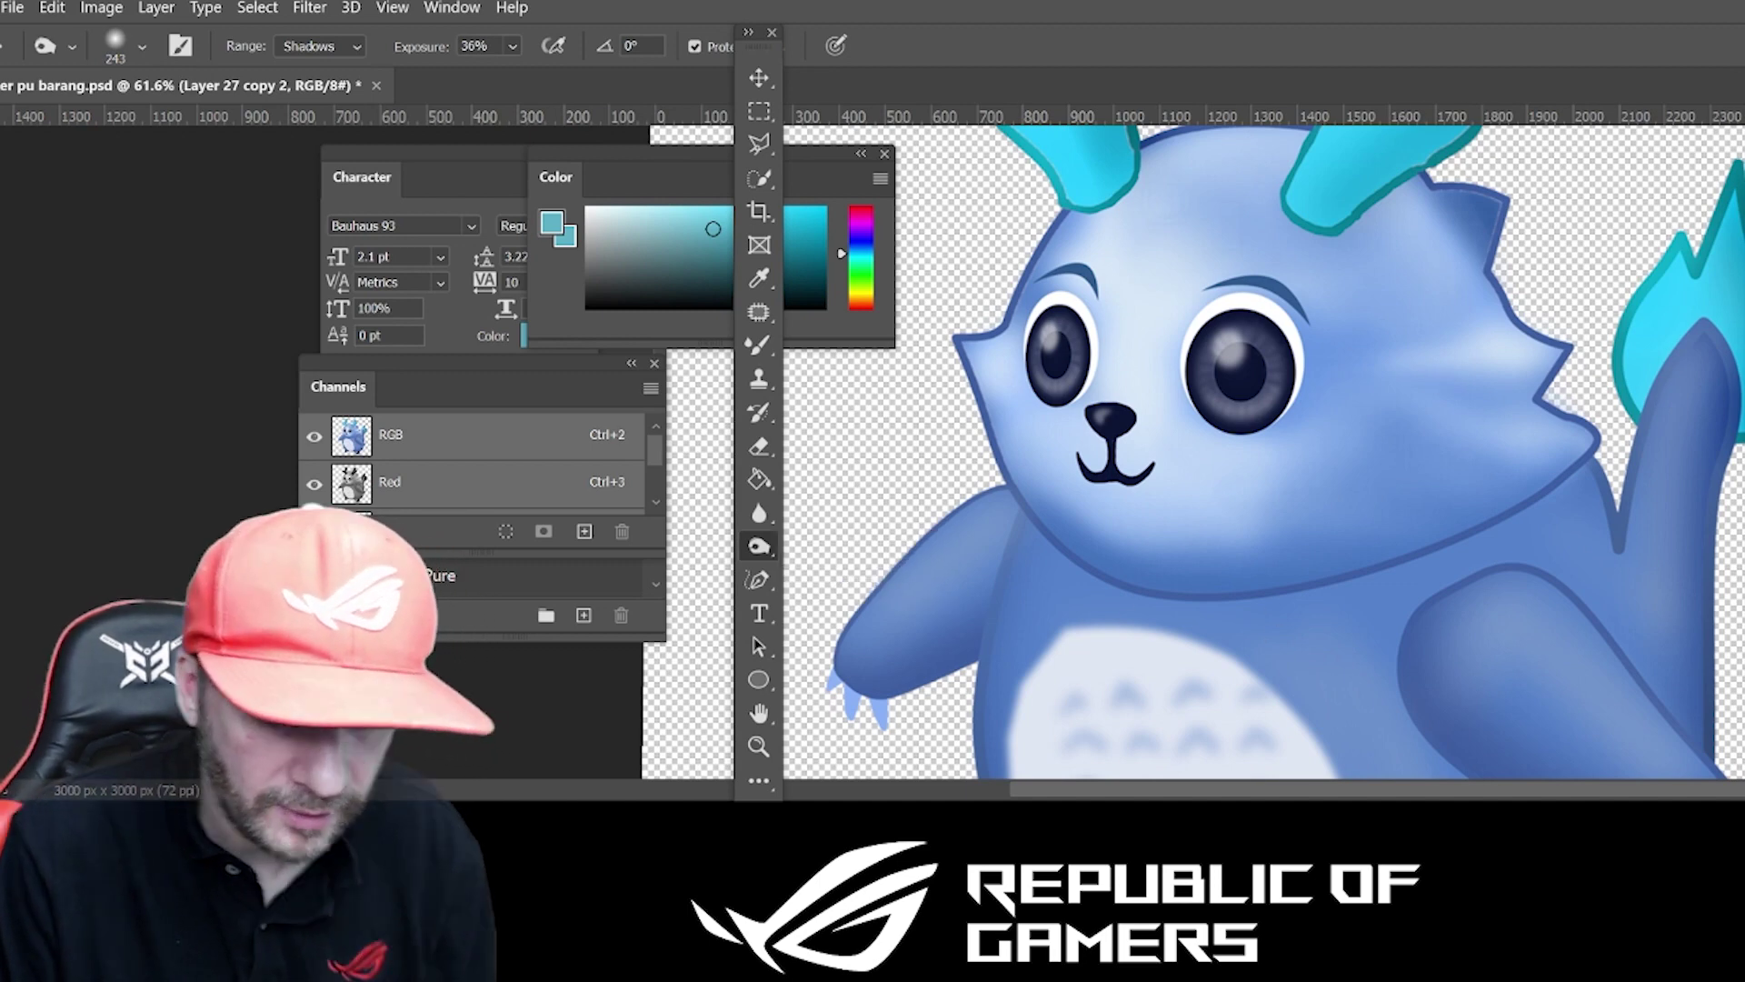
scroll(1262, 448, "up", 3)
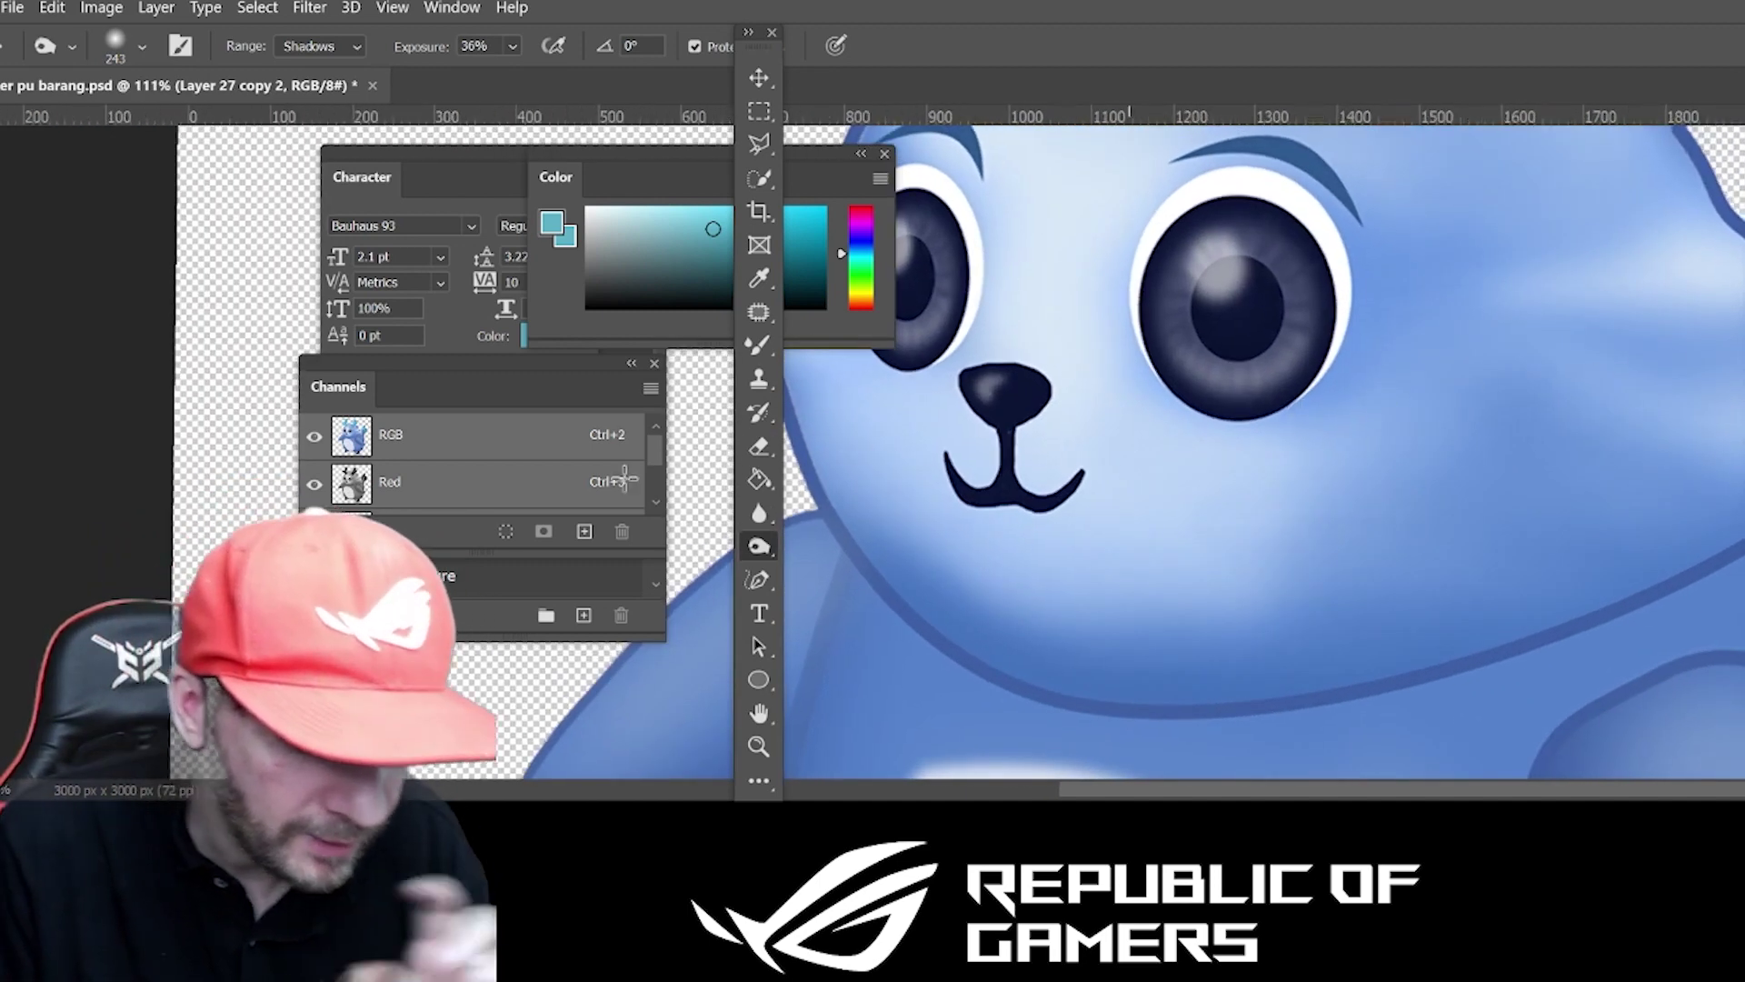
left_click(762, 681)
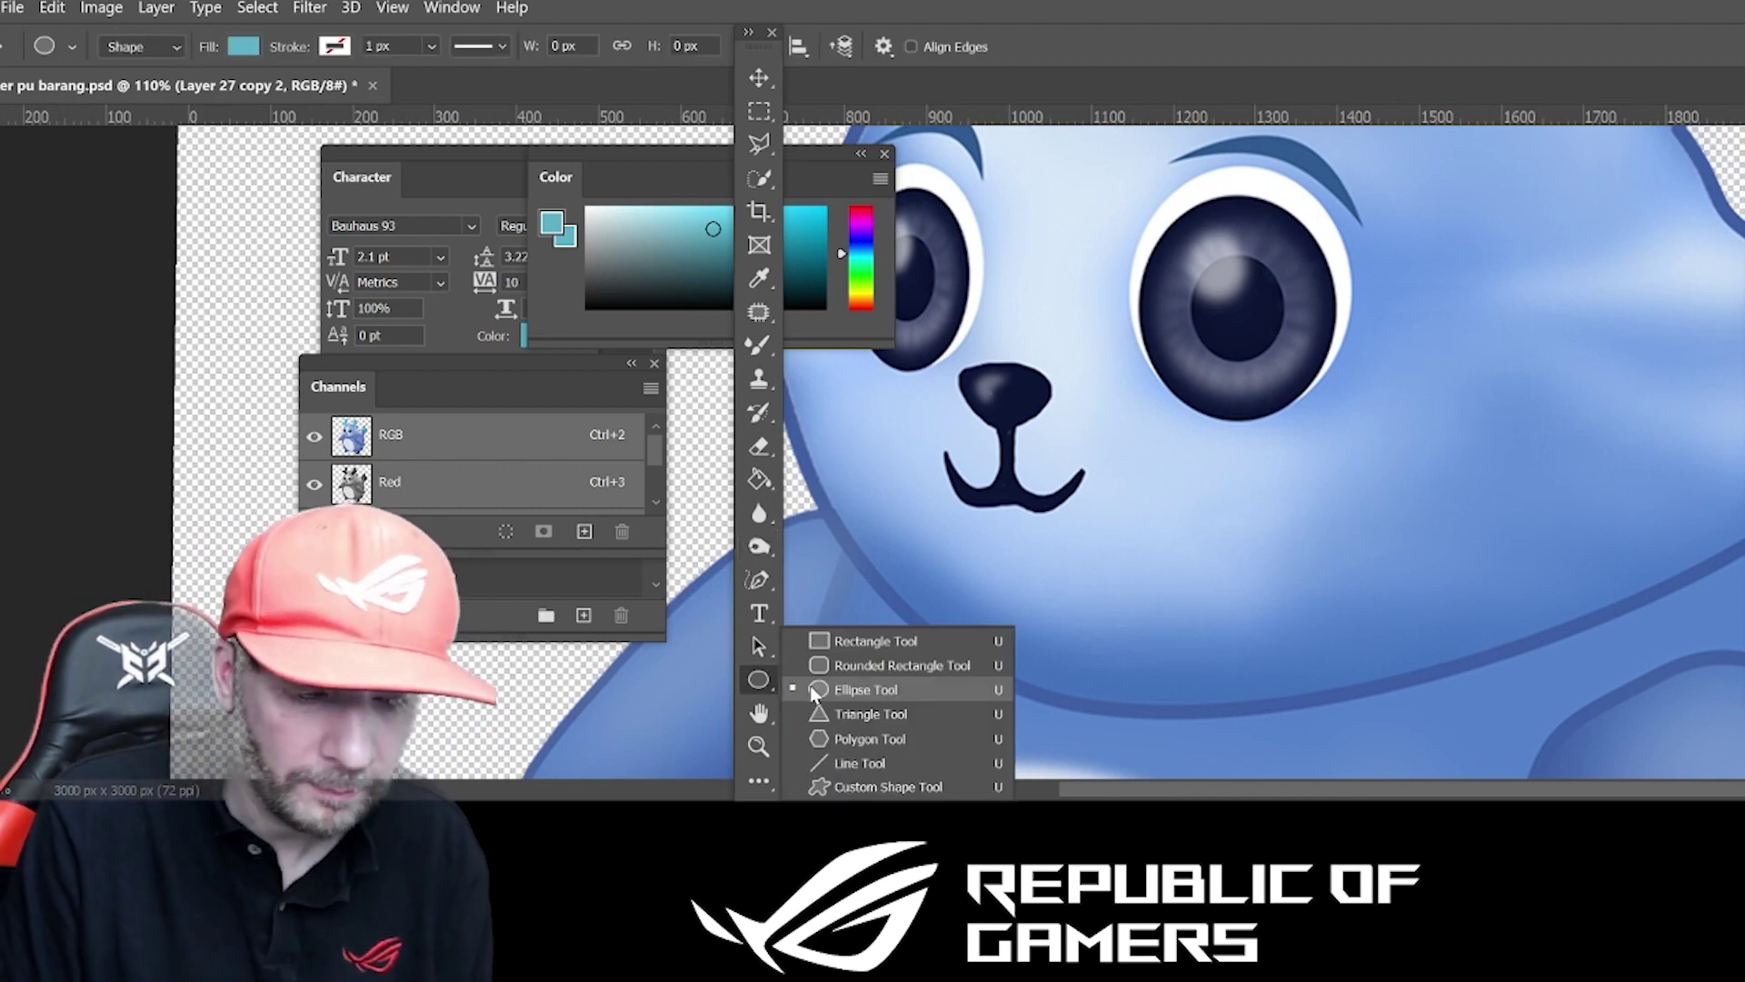
left_click(886, 693)
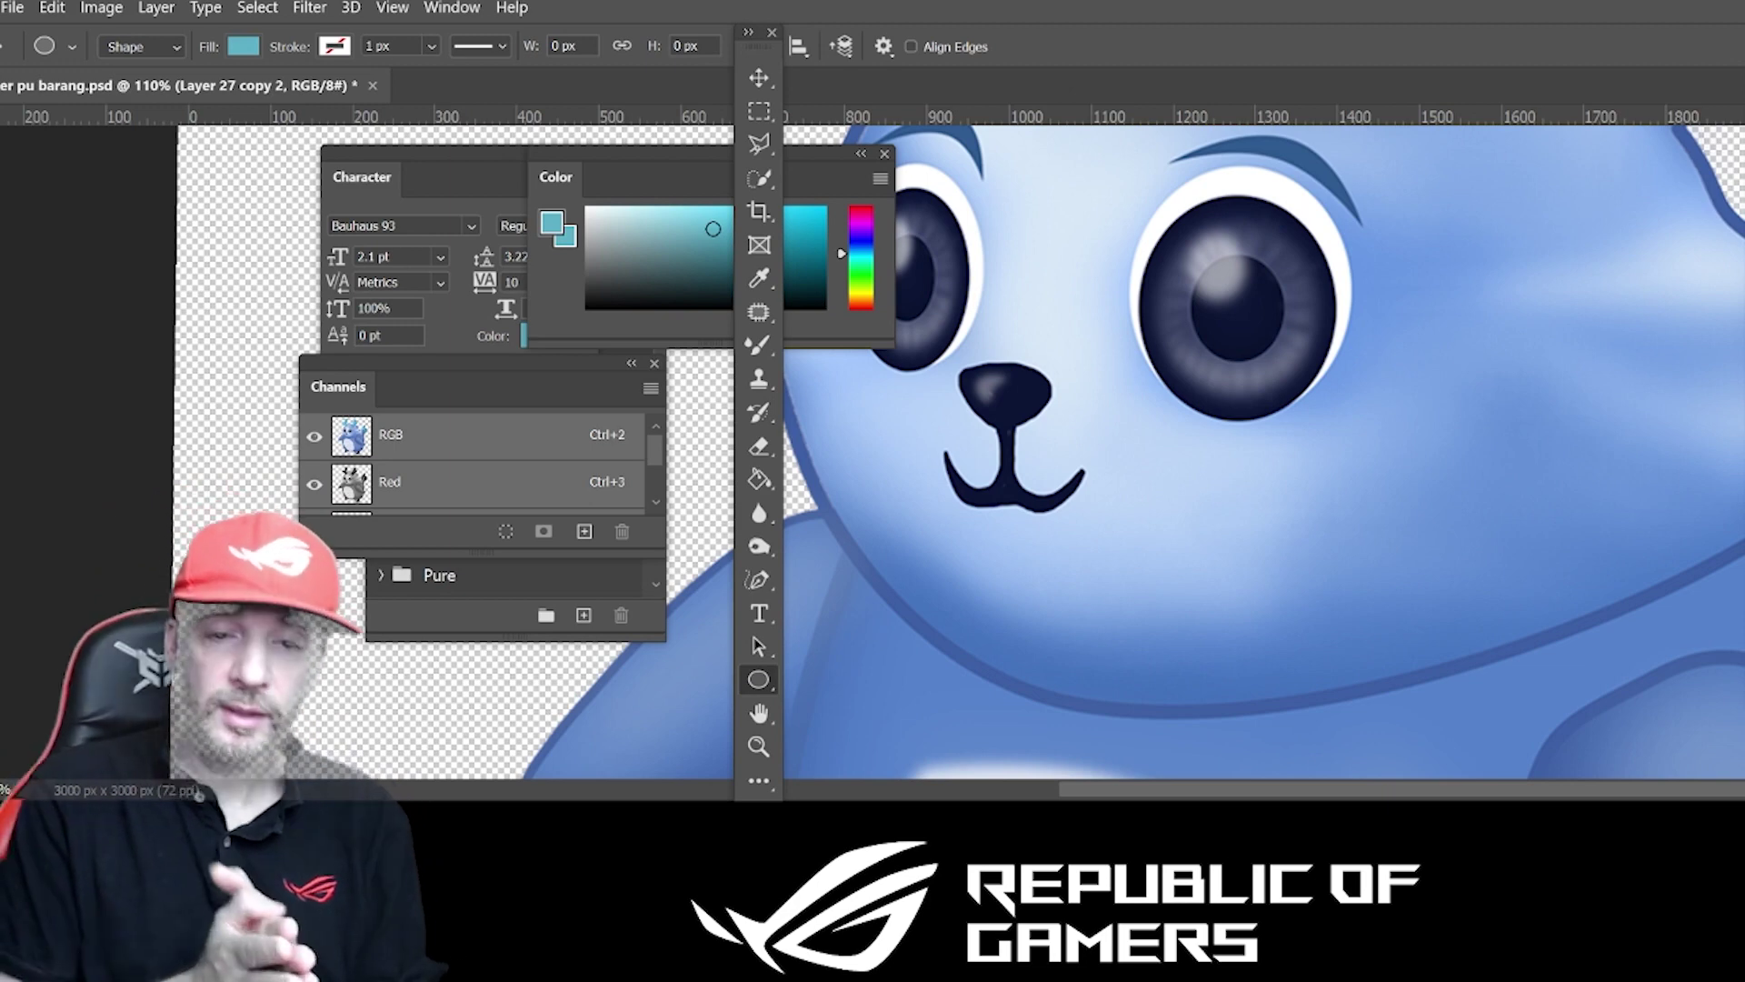
key("ctrl+minus")
key("ctrl+0")
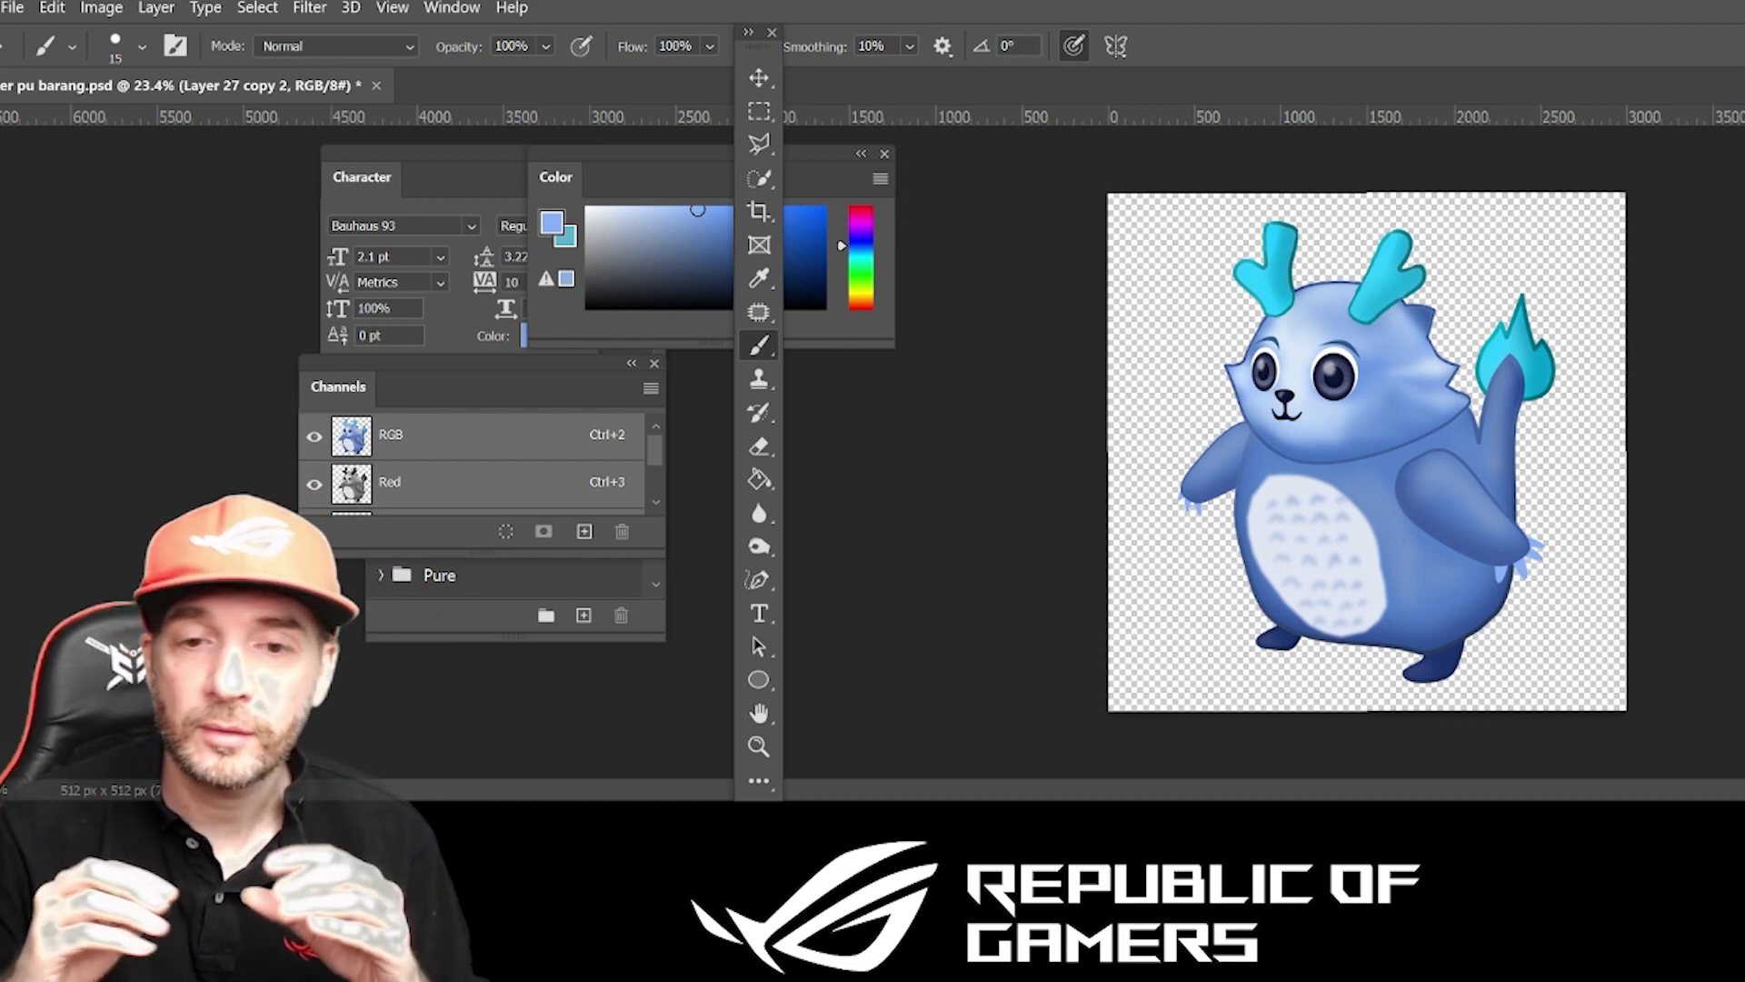
Create a new web document 512 px wide and 512 px high at 72 pixels/inch.
left_click(13, 7)
left_click(23, 32)
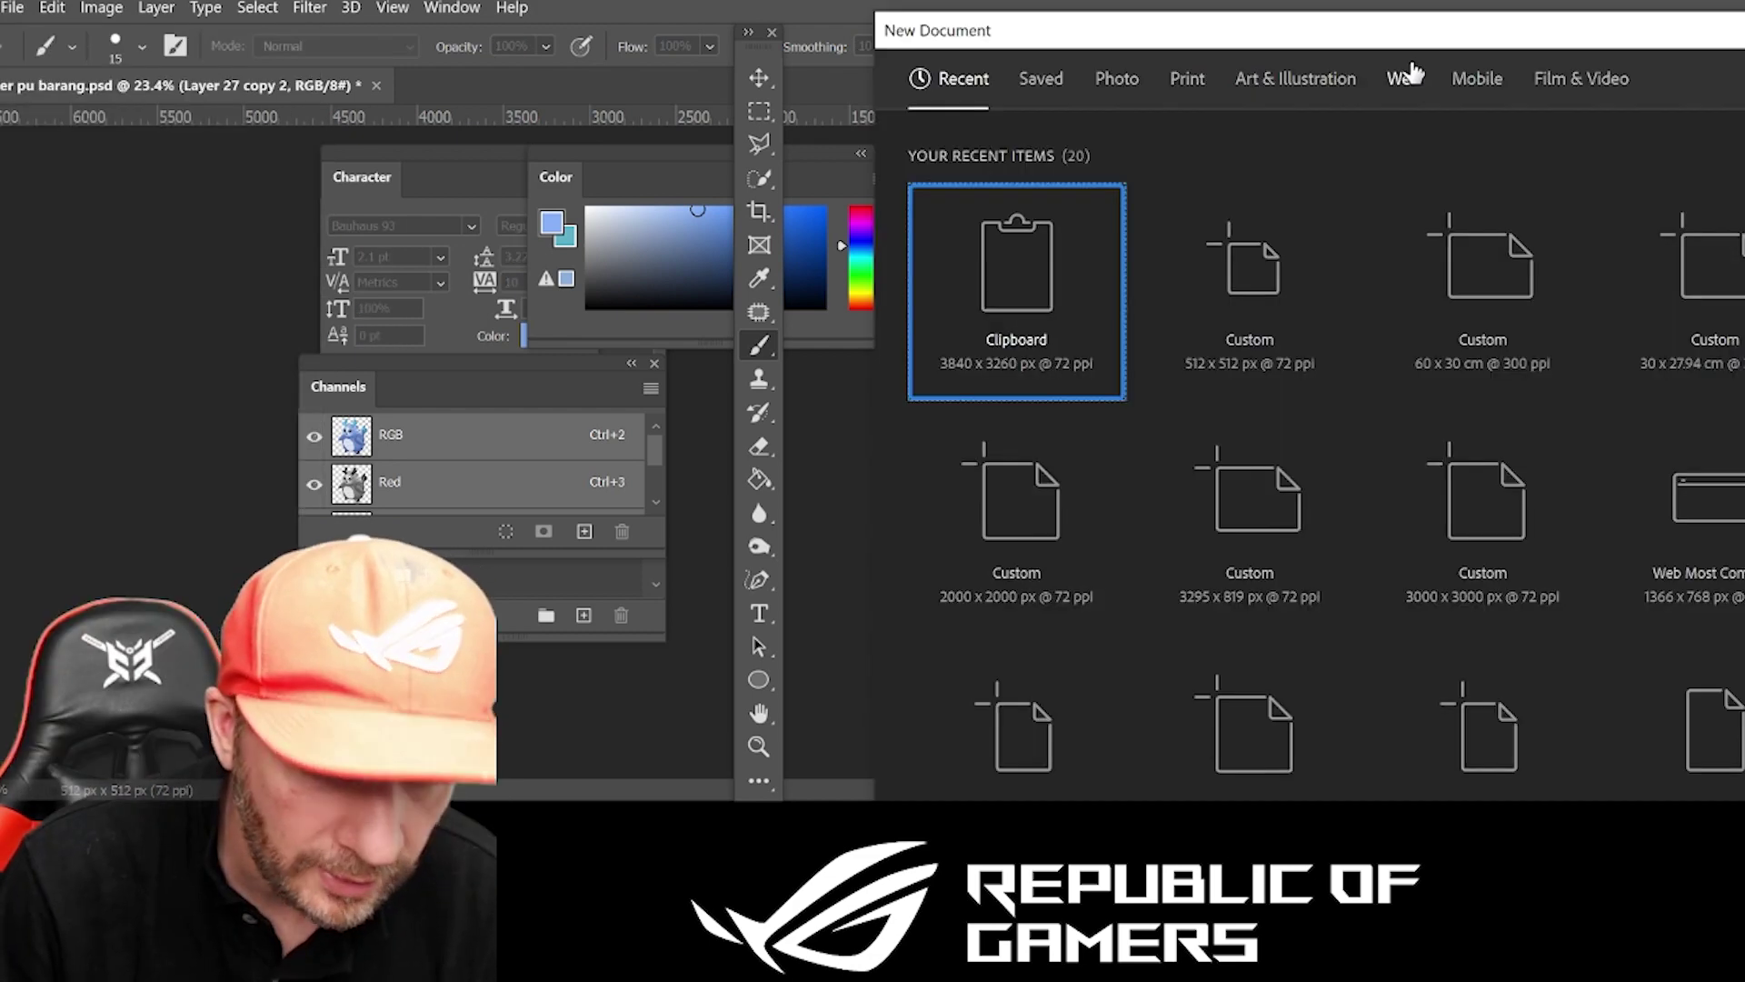
left_click(1411, 76)
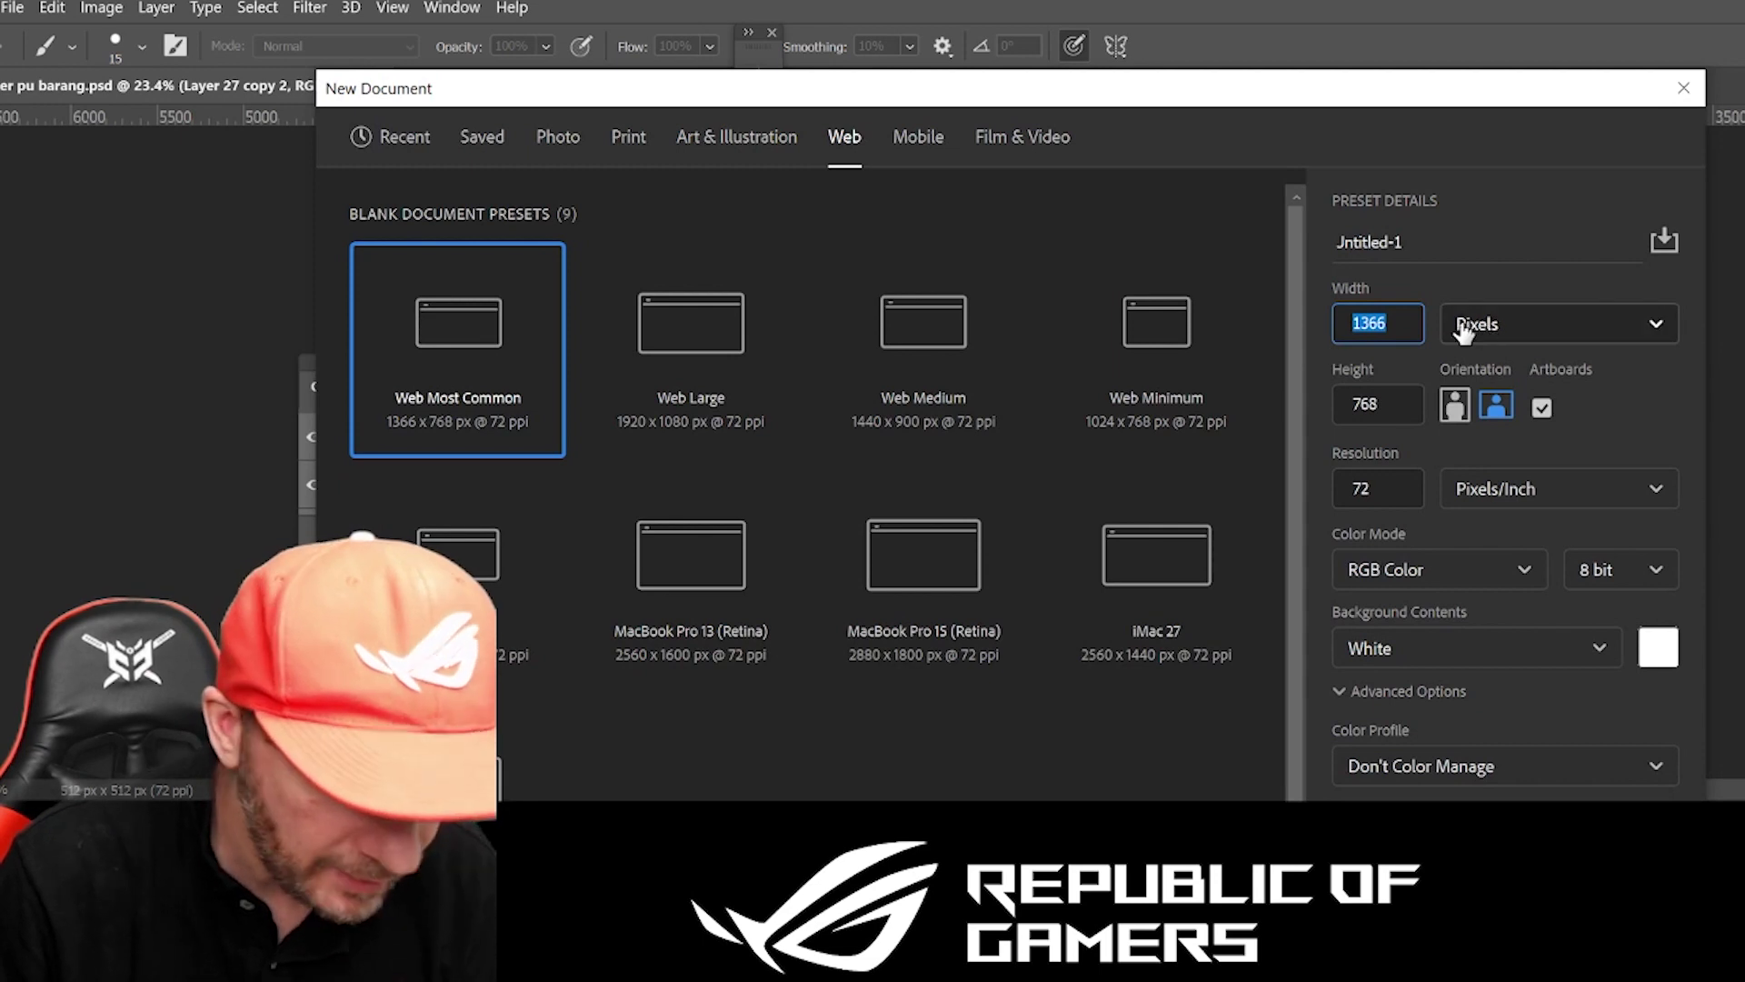
type("5")
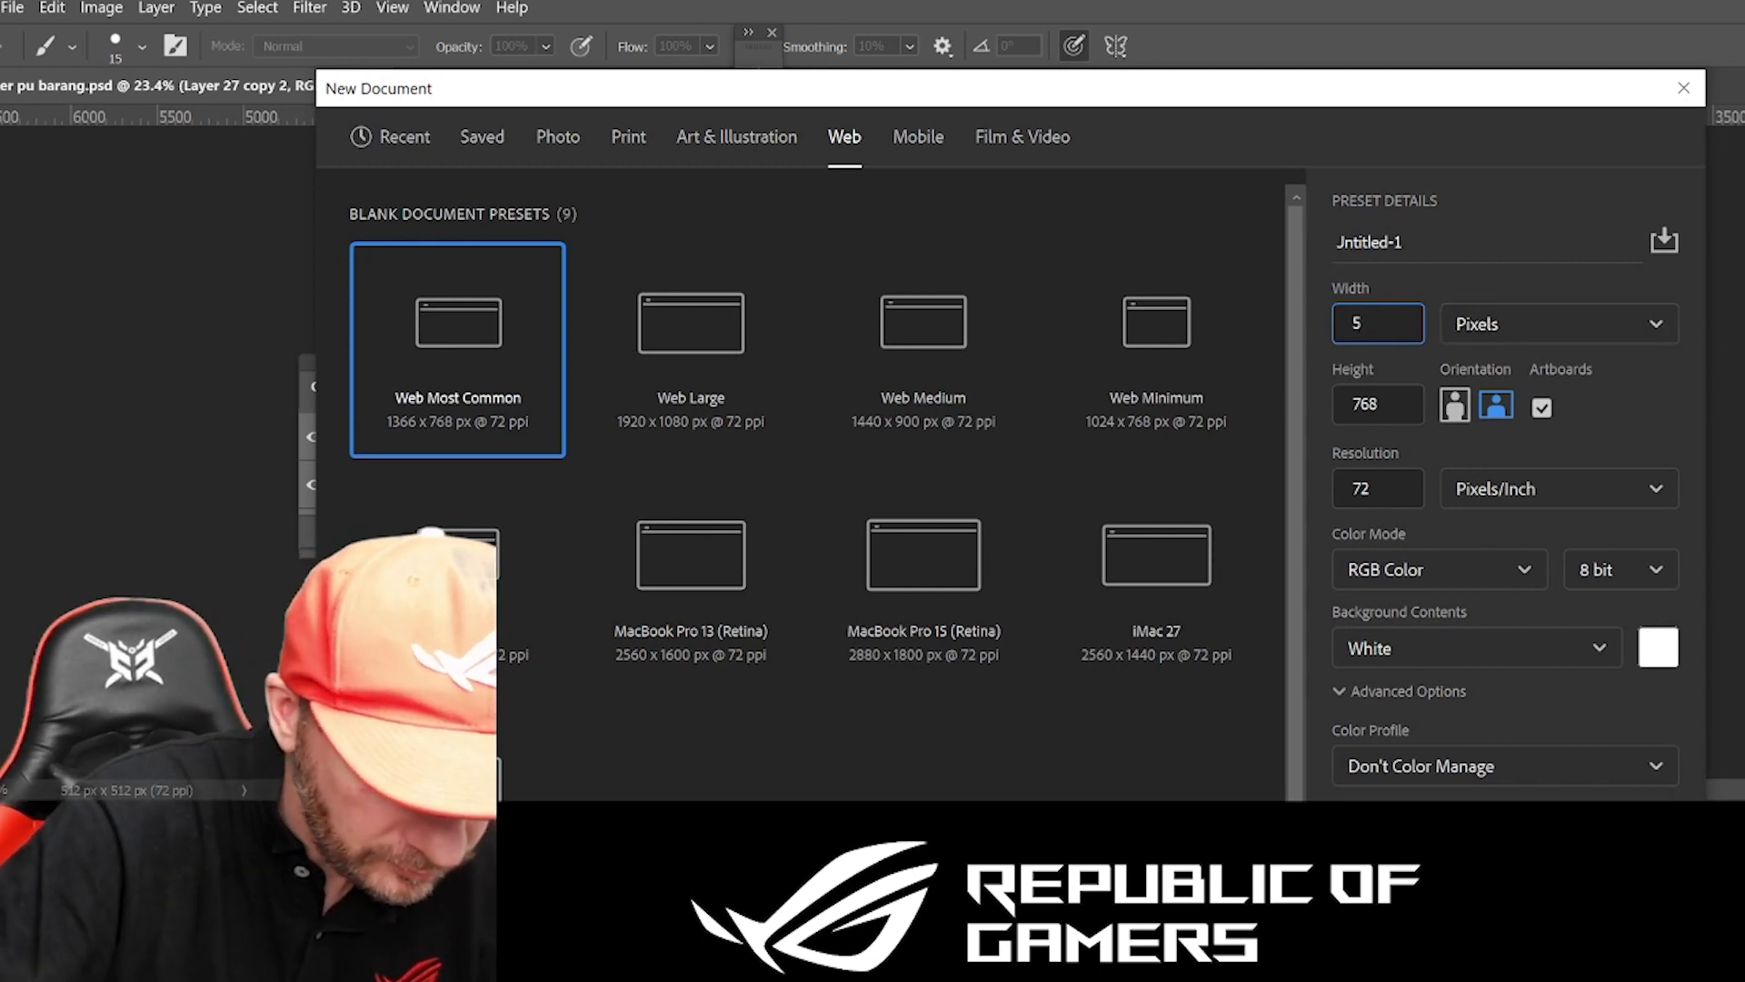
type("12")
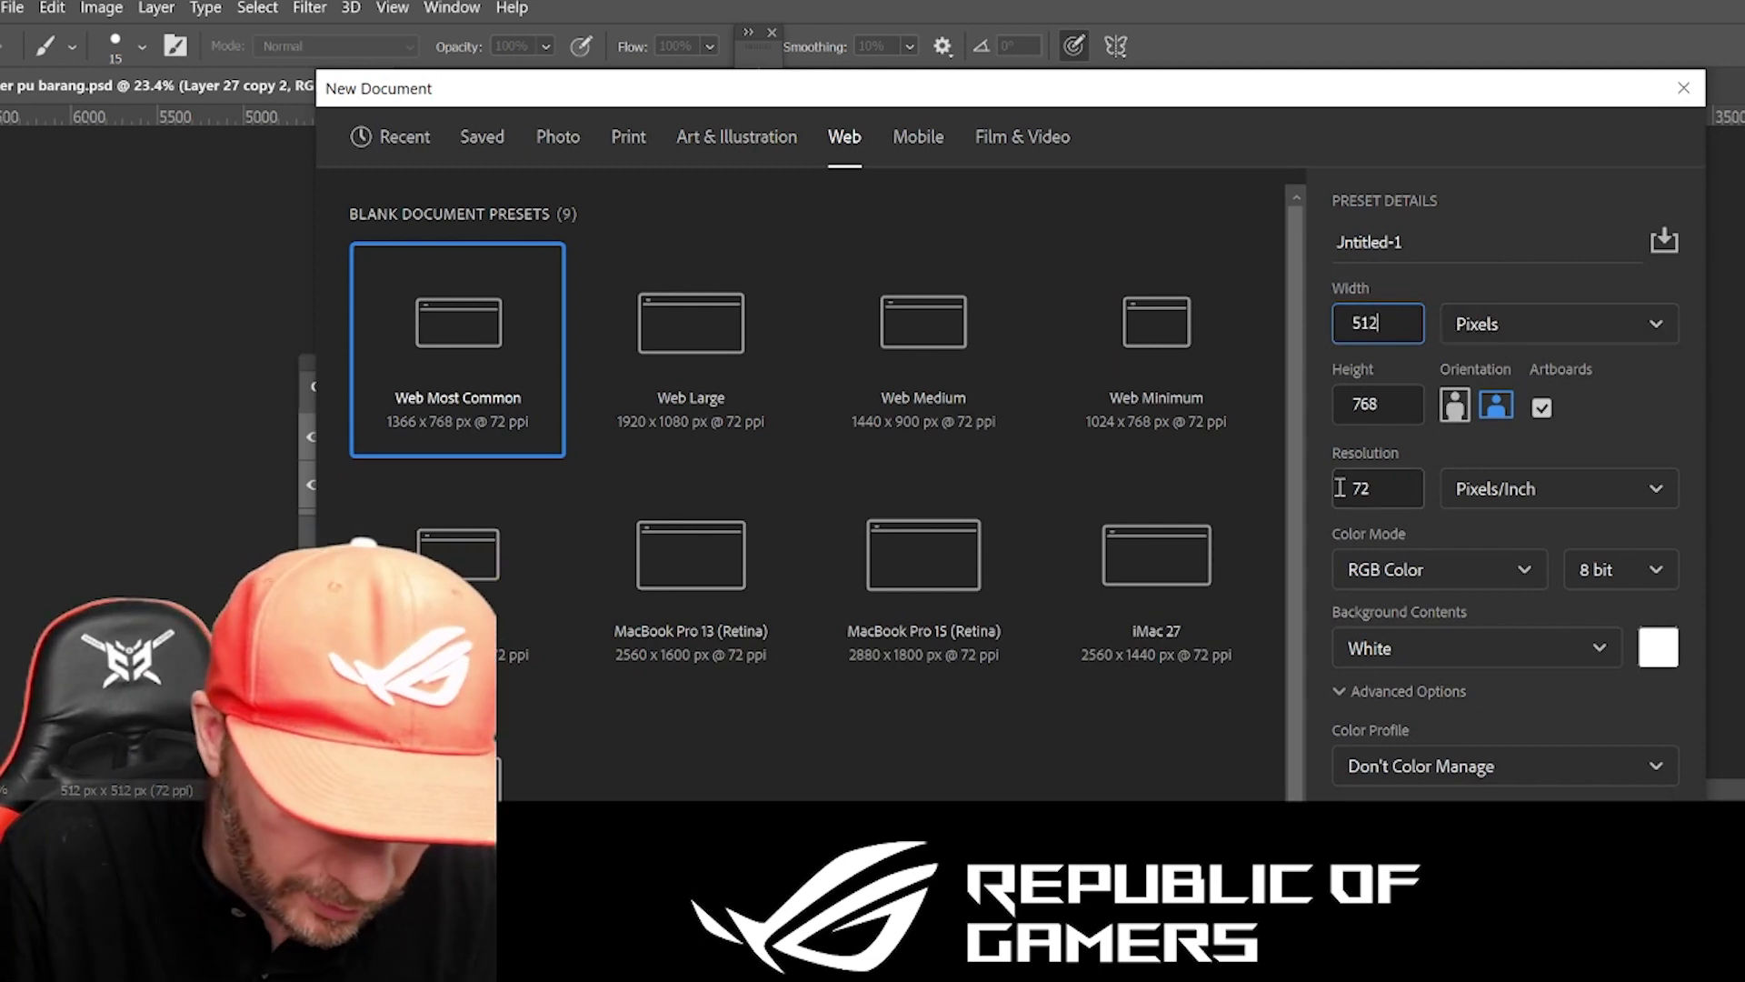
left_click(1338, 409)
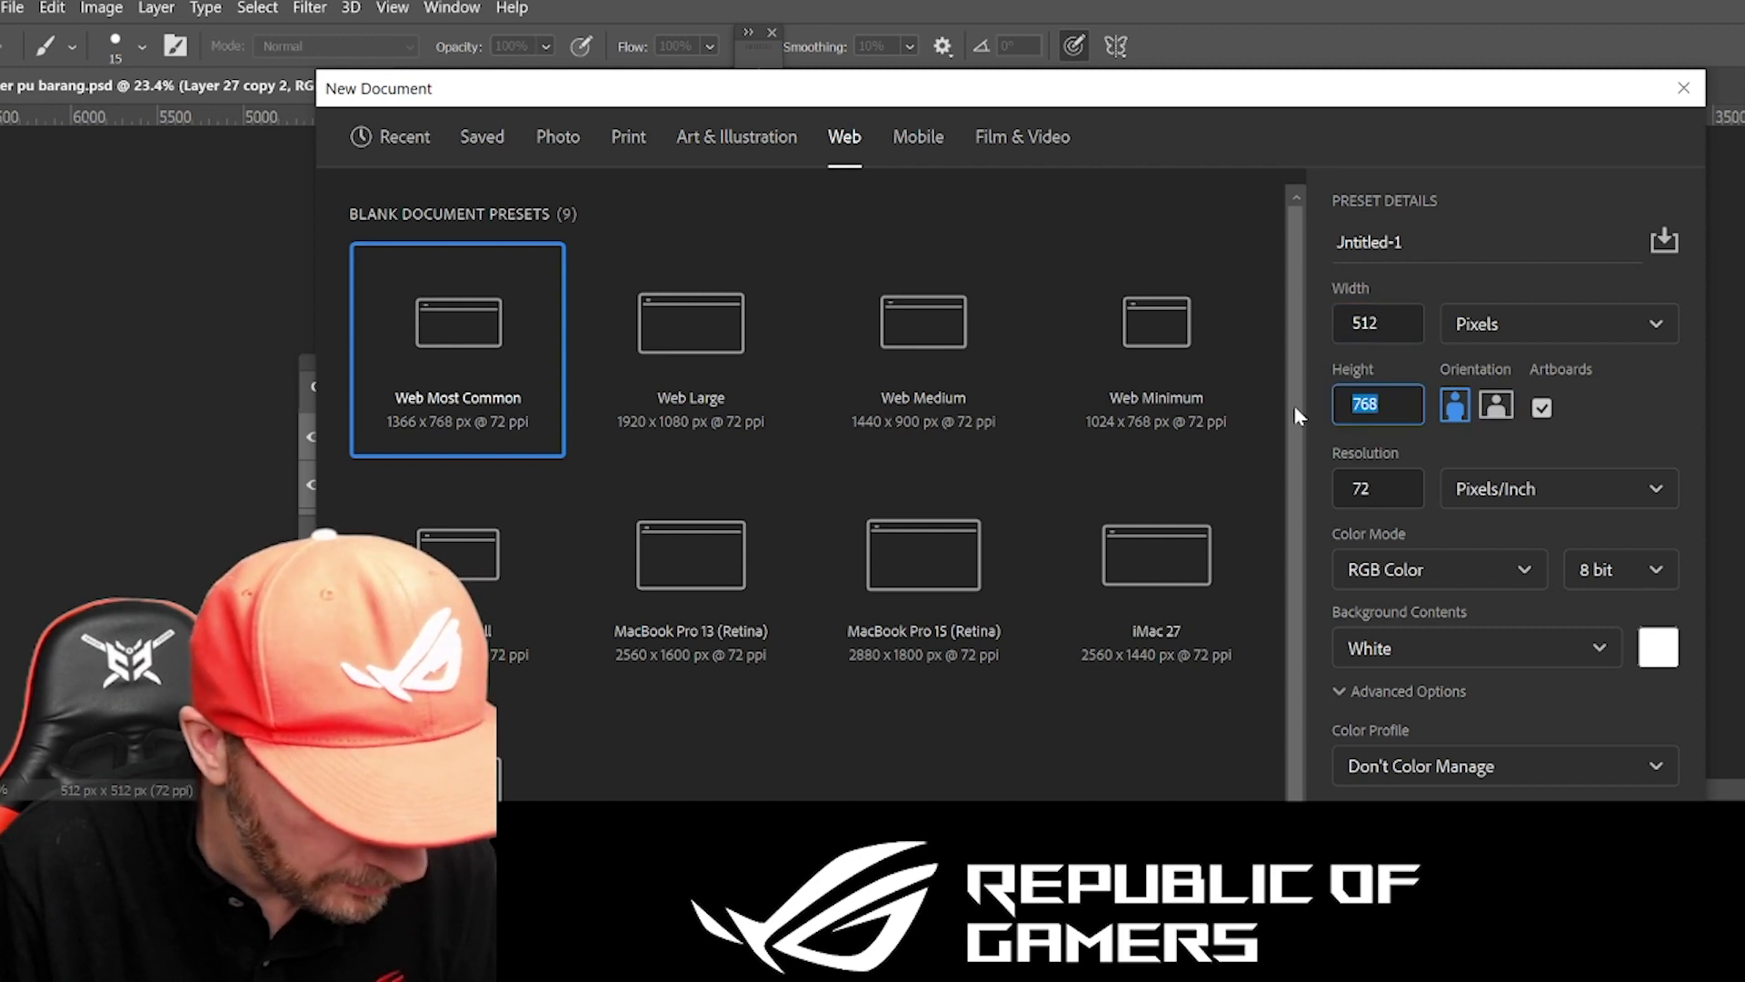
type("512")
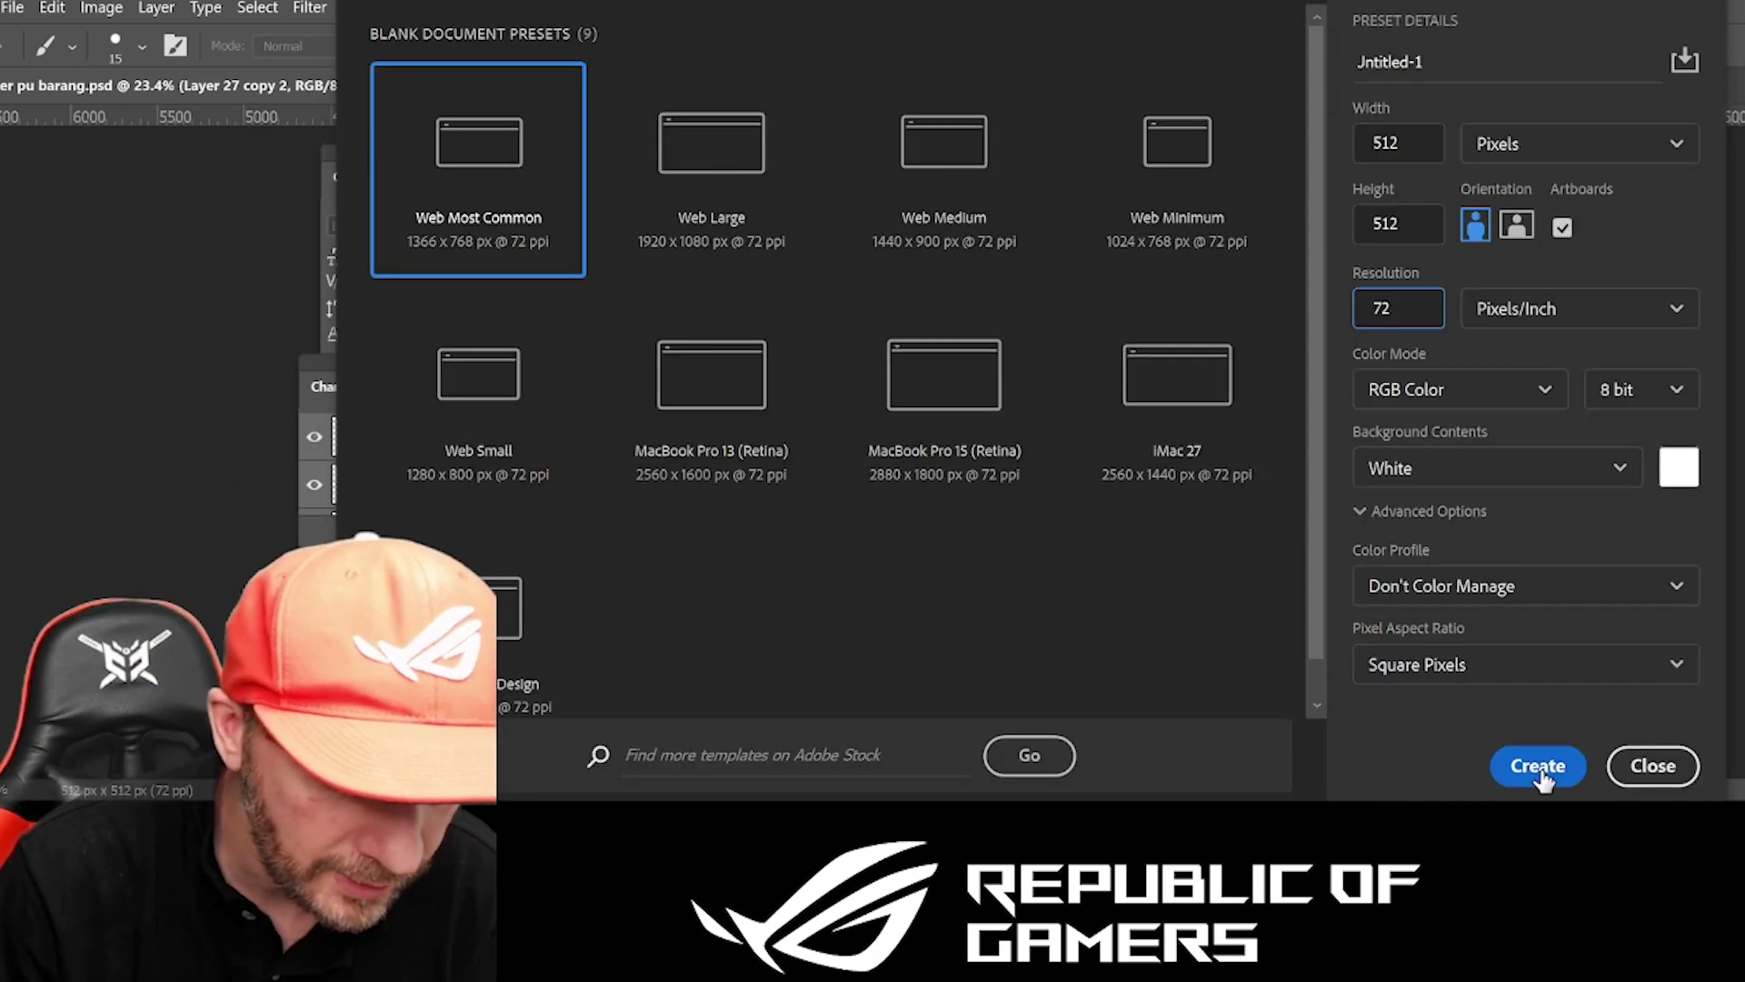
left_click(1538, 769)
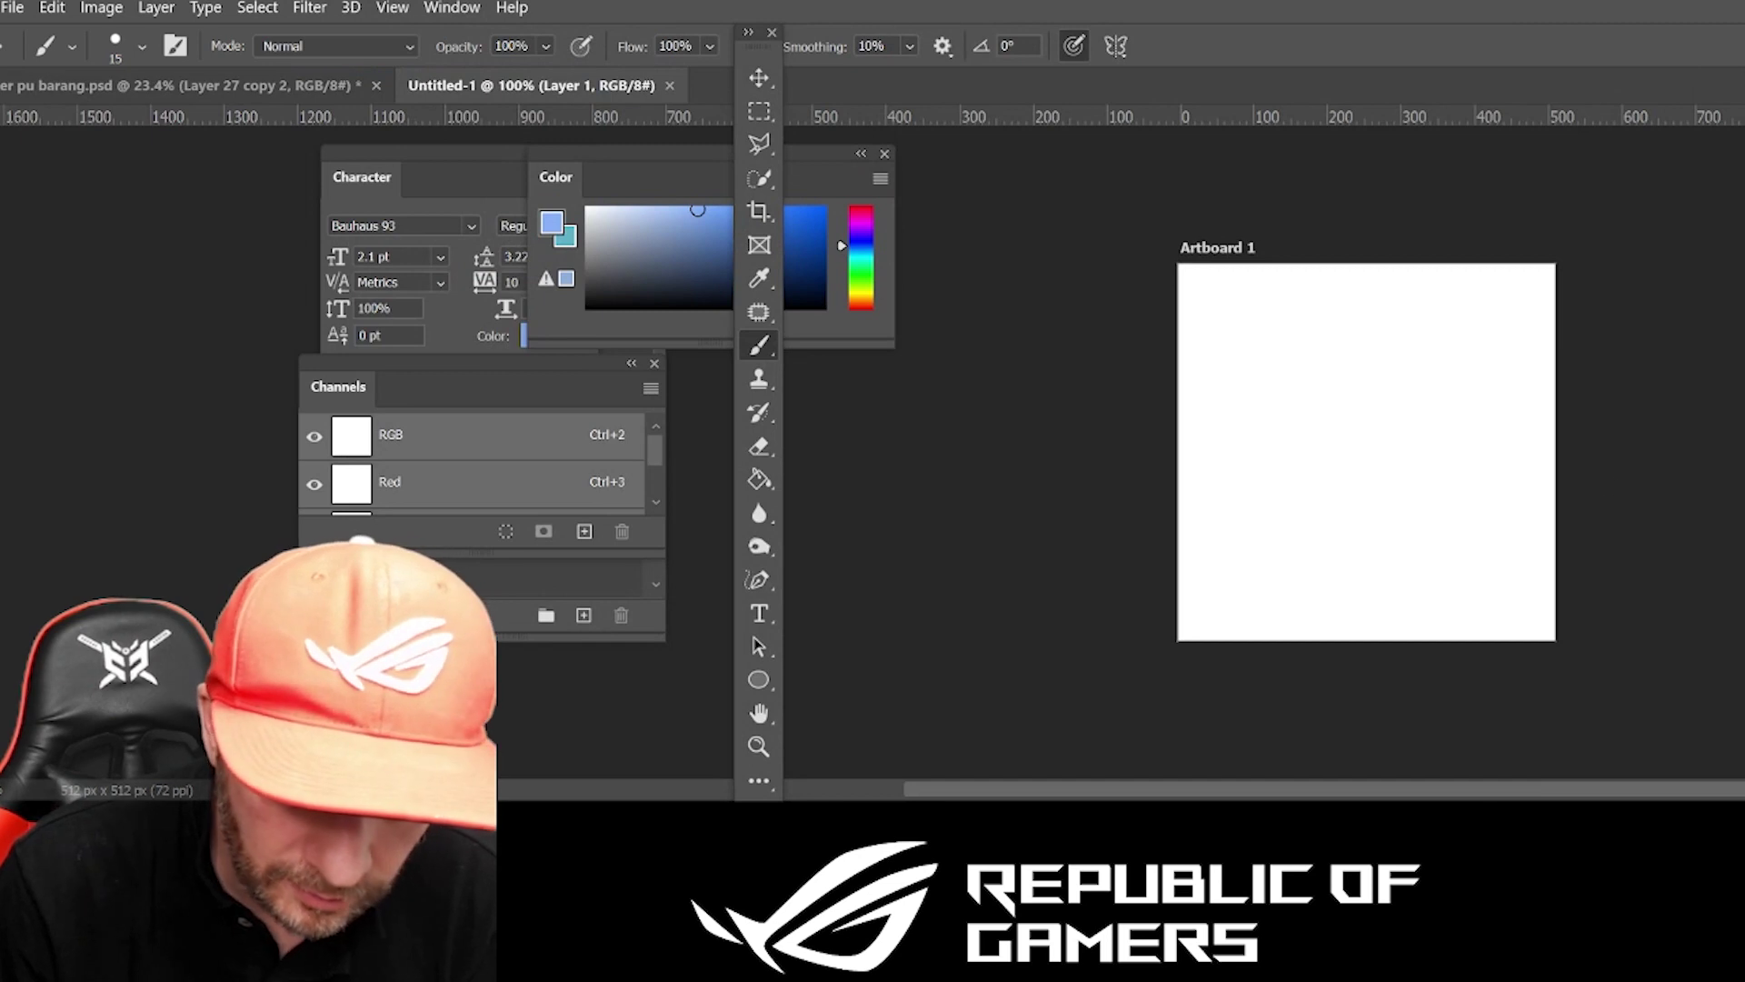
Return to the creature document and apply a white Stroke layer style around the finished creature.
left_click(332, 80)
key("v")
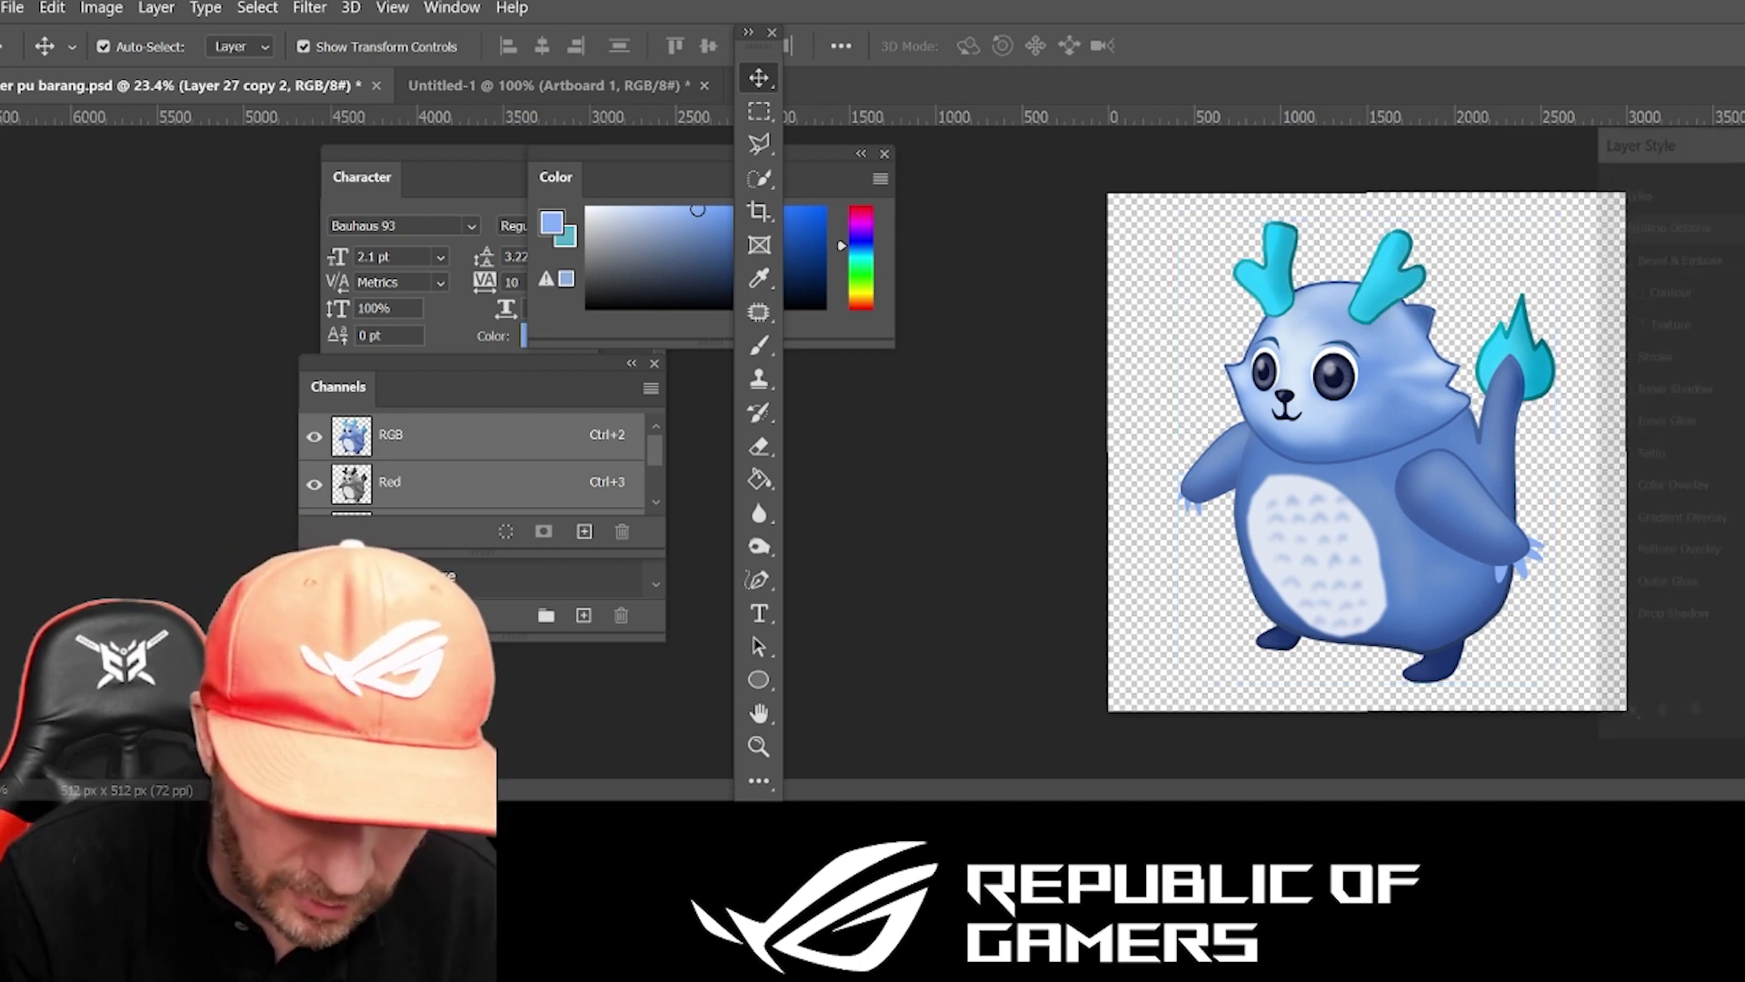
left_click(1695, 358)
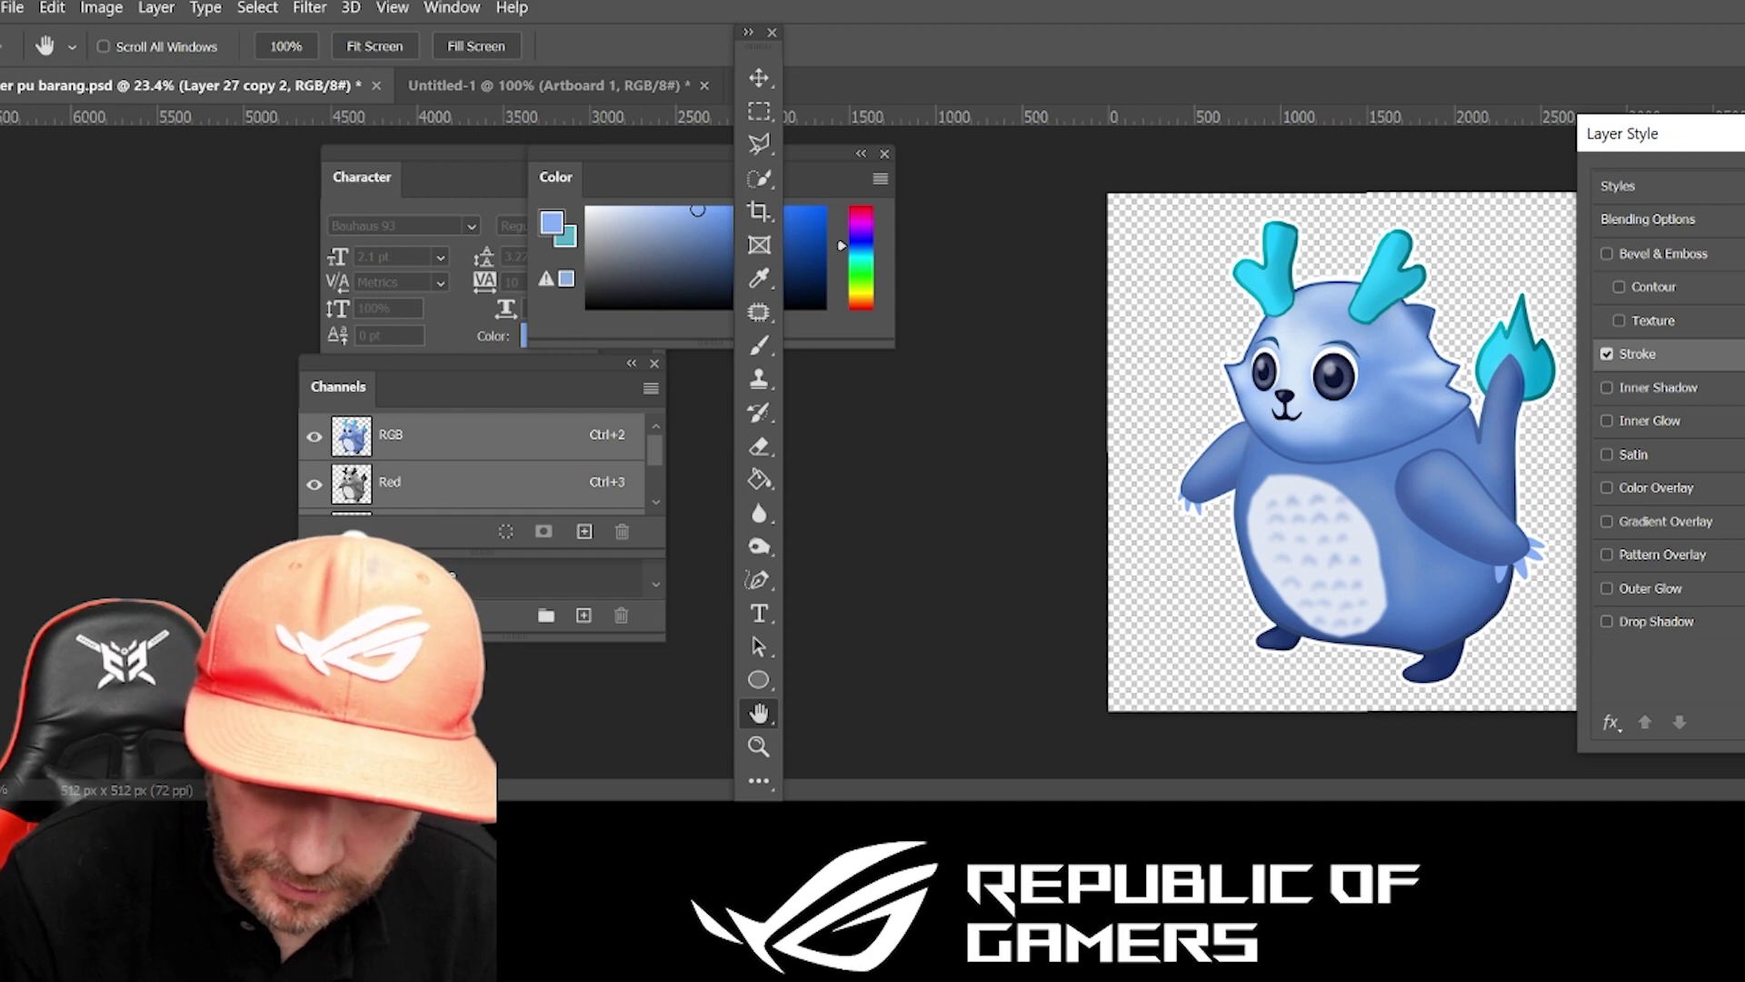
key("Return")
Copy the outlined creature into the 512 × 512 px document and scale it down to fit inside the canvas.
mouse_move(1367, 457)
left_mouse_down()
mouse_move(616, 317)
mouse_move(549, 83)
mouse_move(1407, 573)
mouse_move(1340, 456)
left_mouse_up()
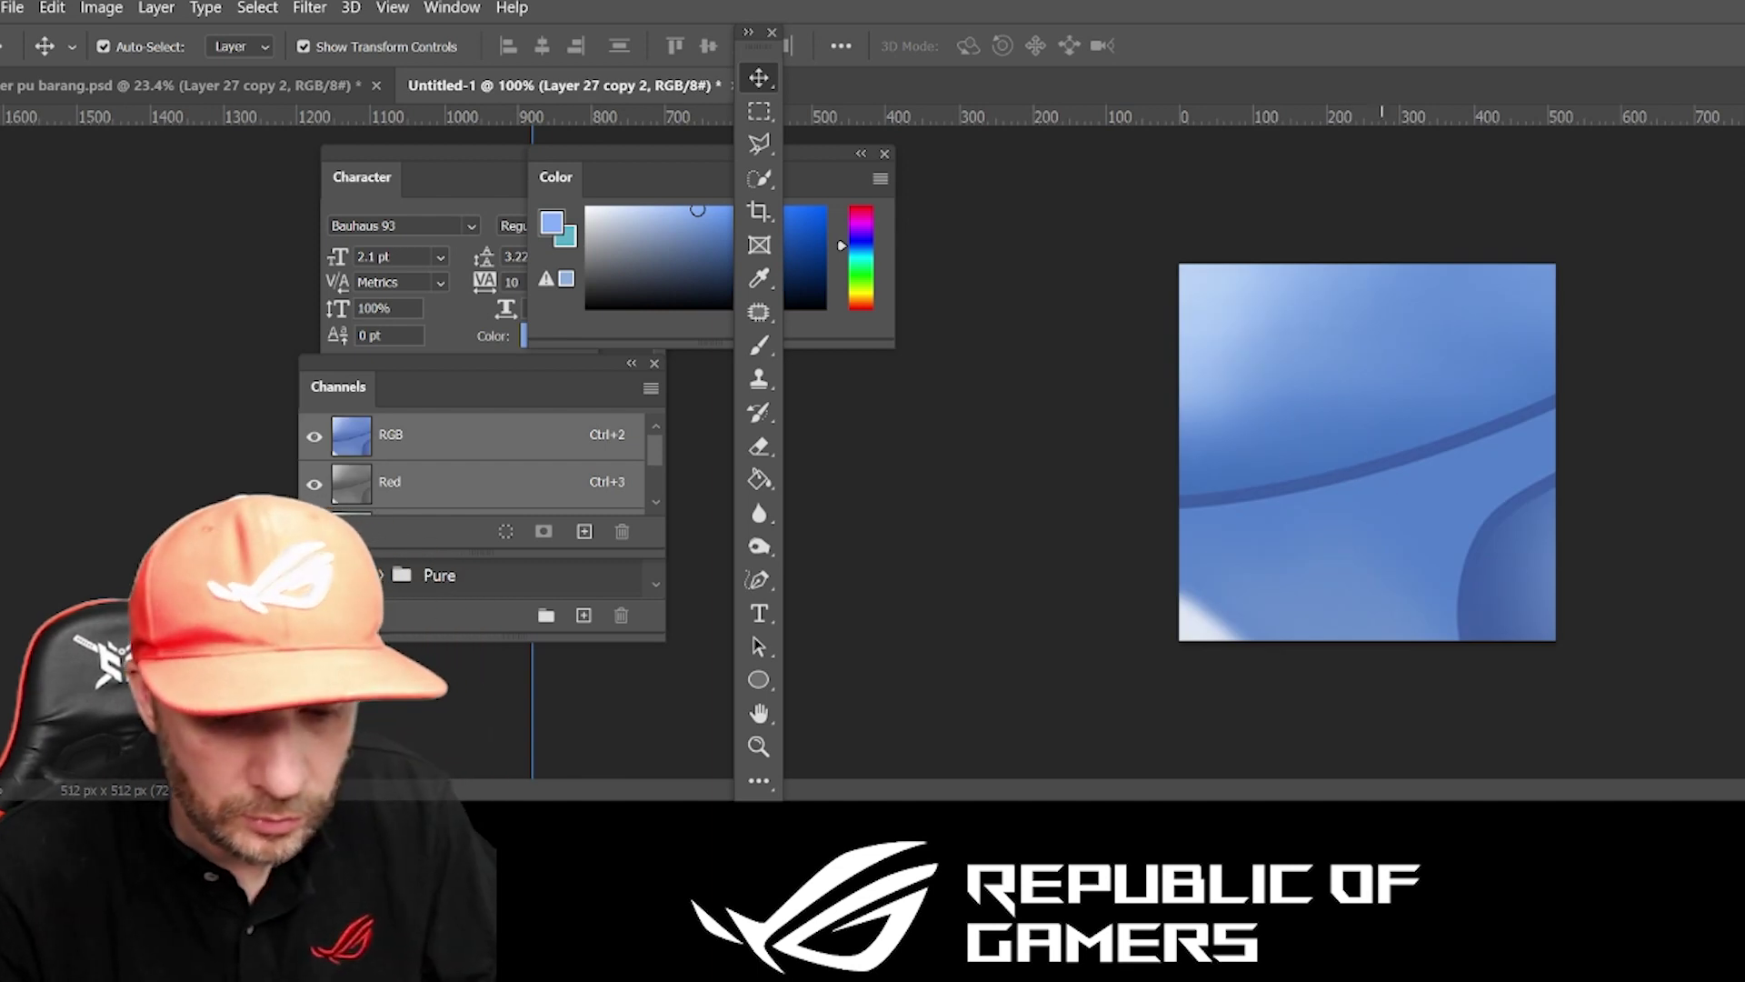
scroll(1367, 452, "down", 5)
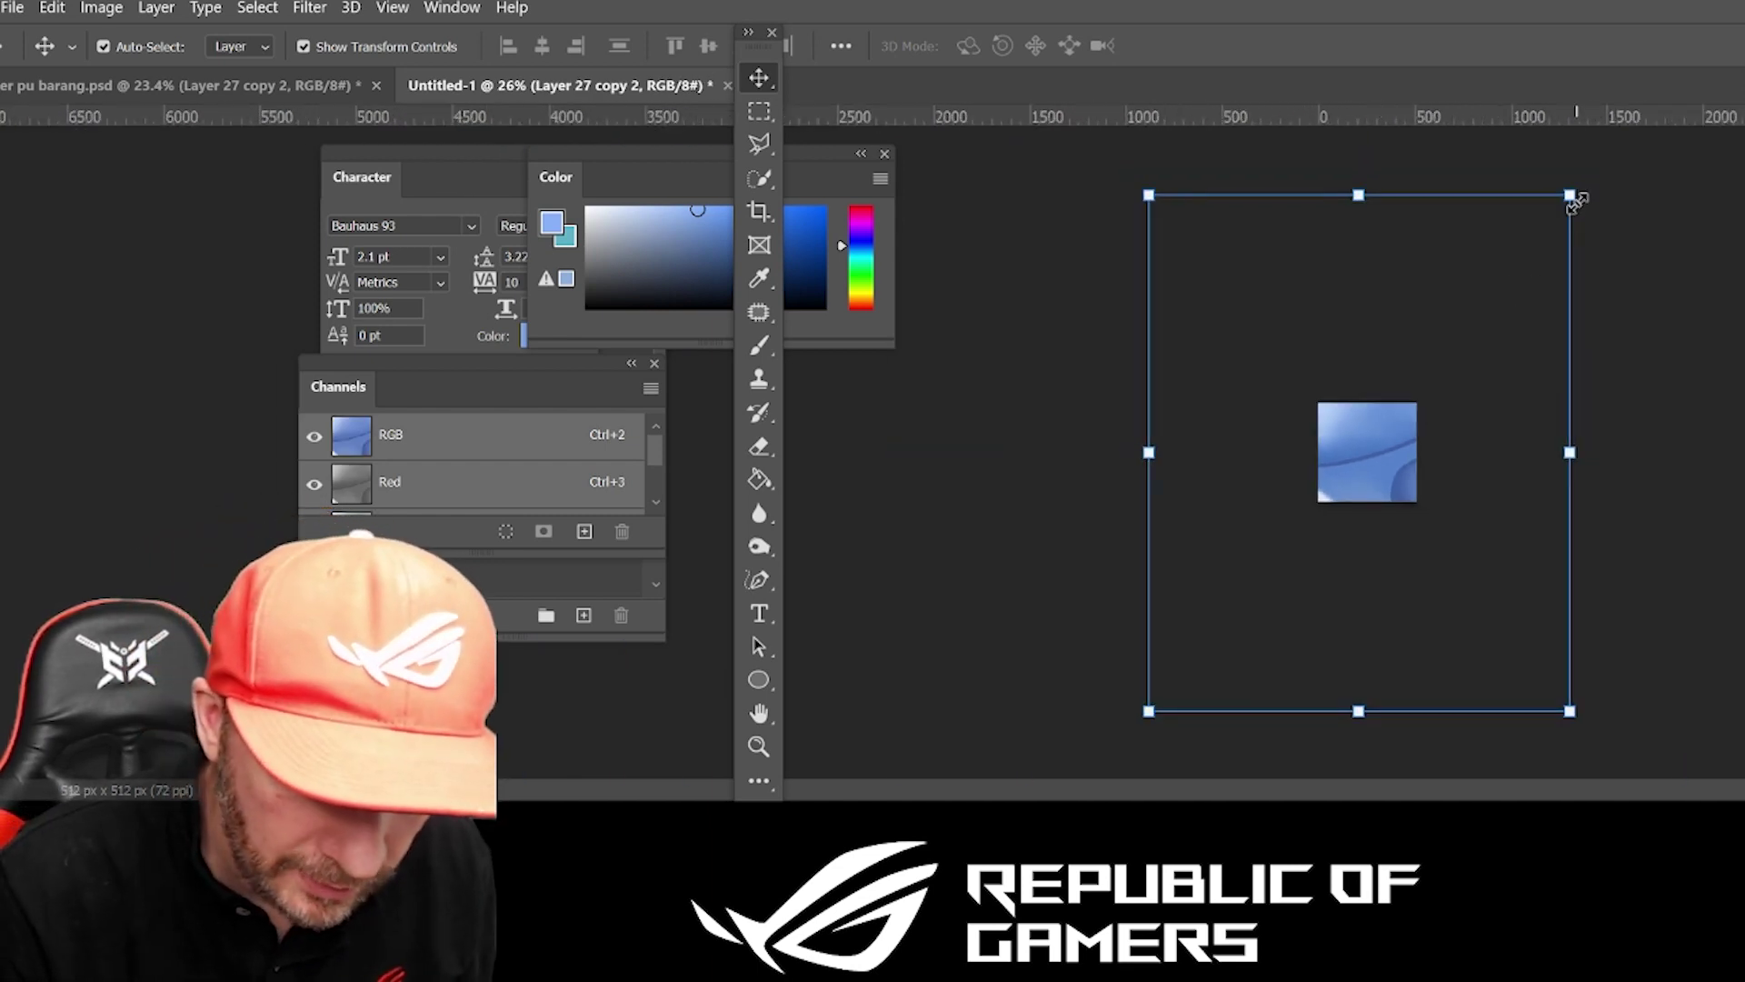
left_click_drag(1575, 202, 1460, 424)
left_click_drag(1149, 712, 1328, 489)
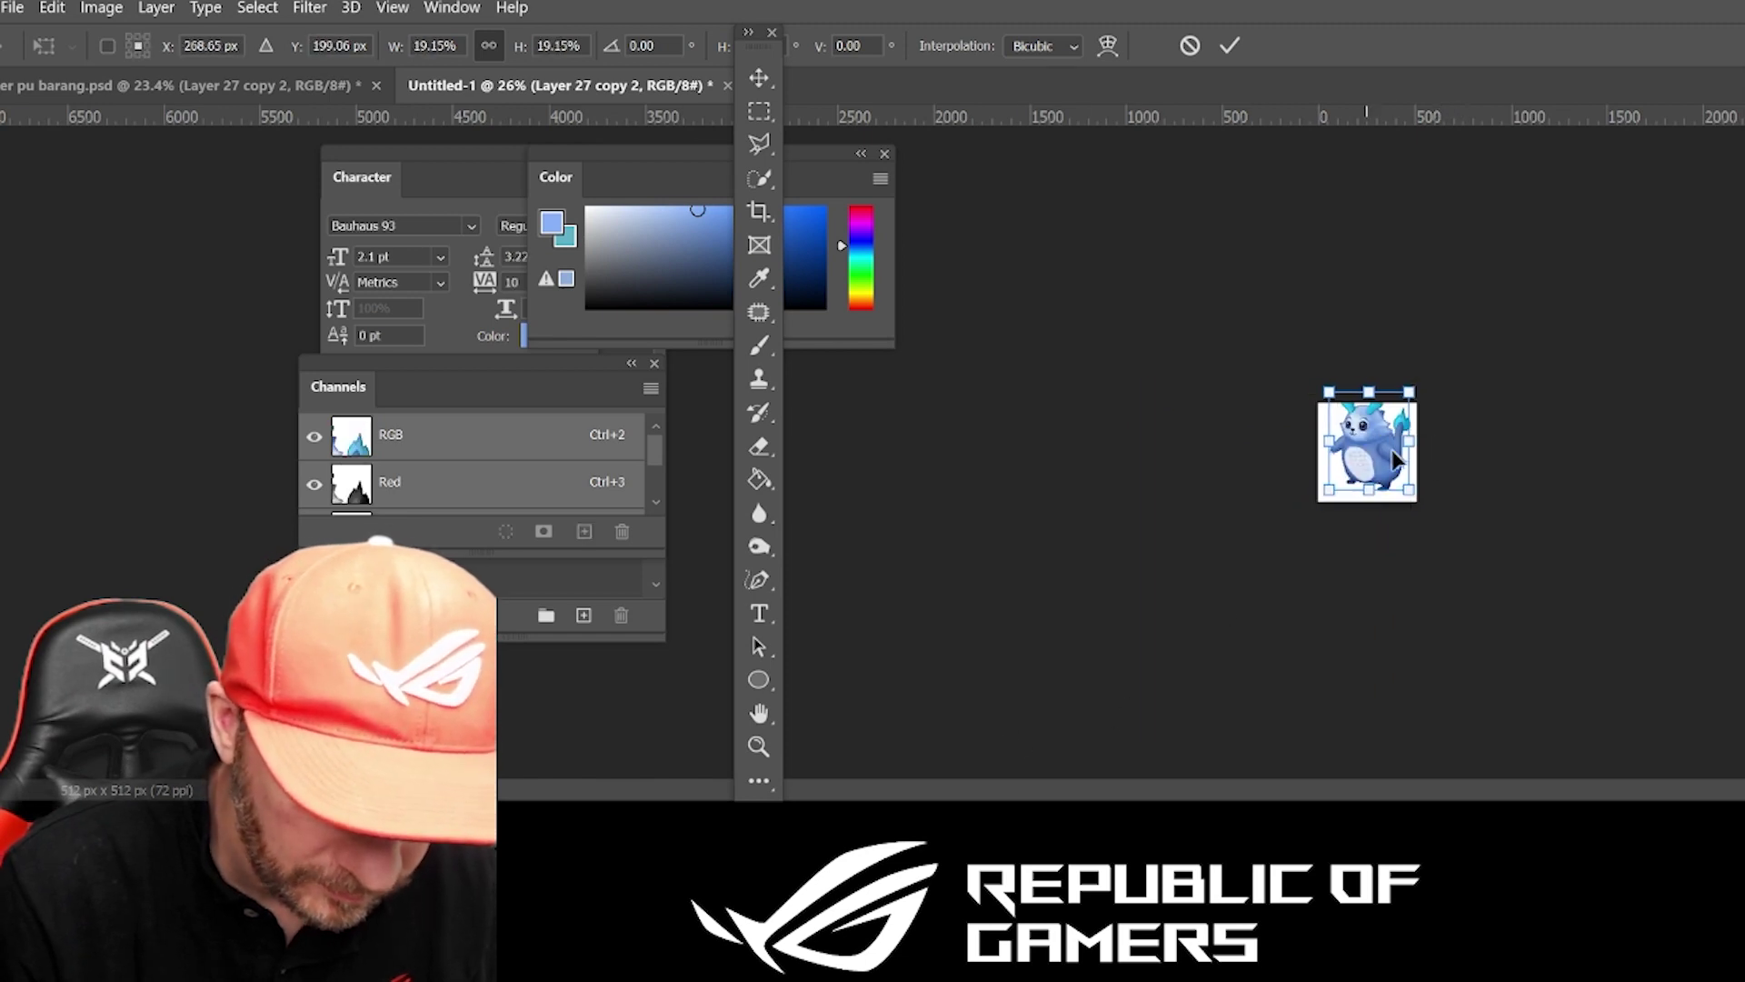
key("Return")
scroll(1374, 491, "up", 5)
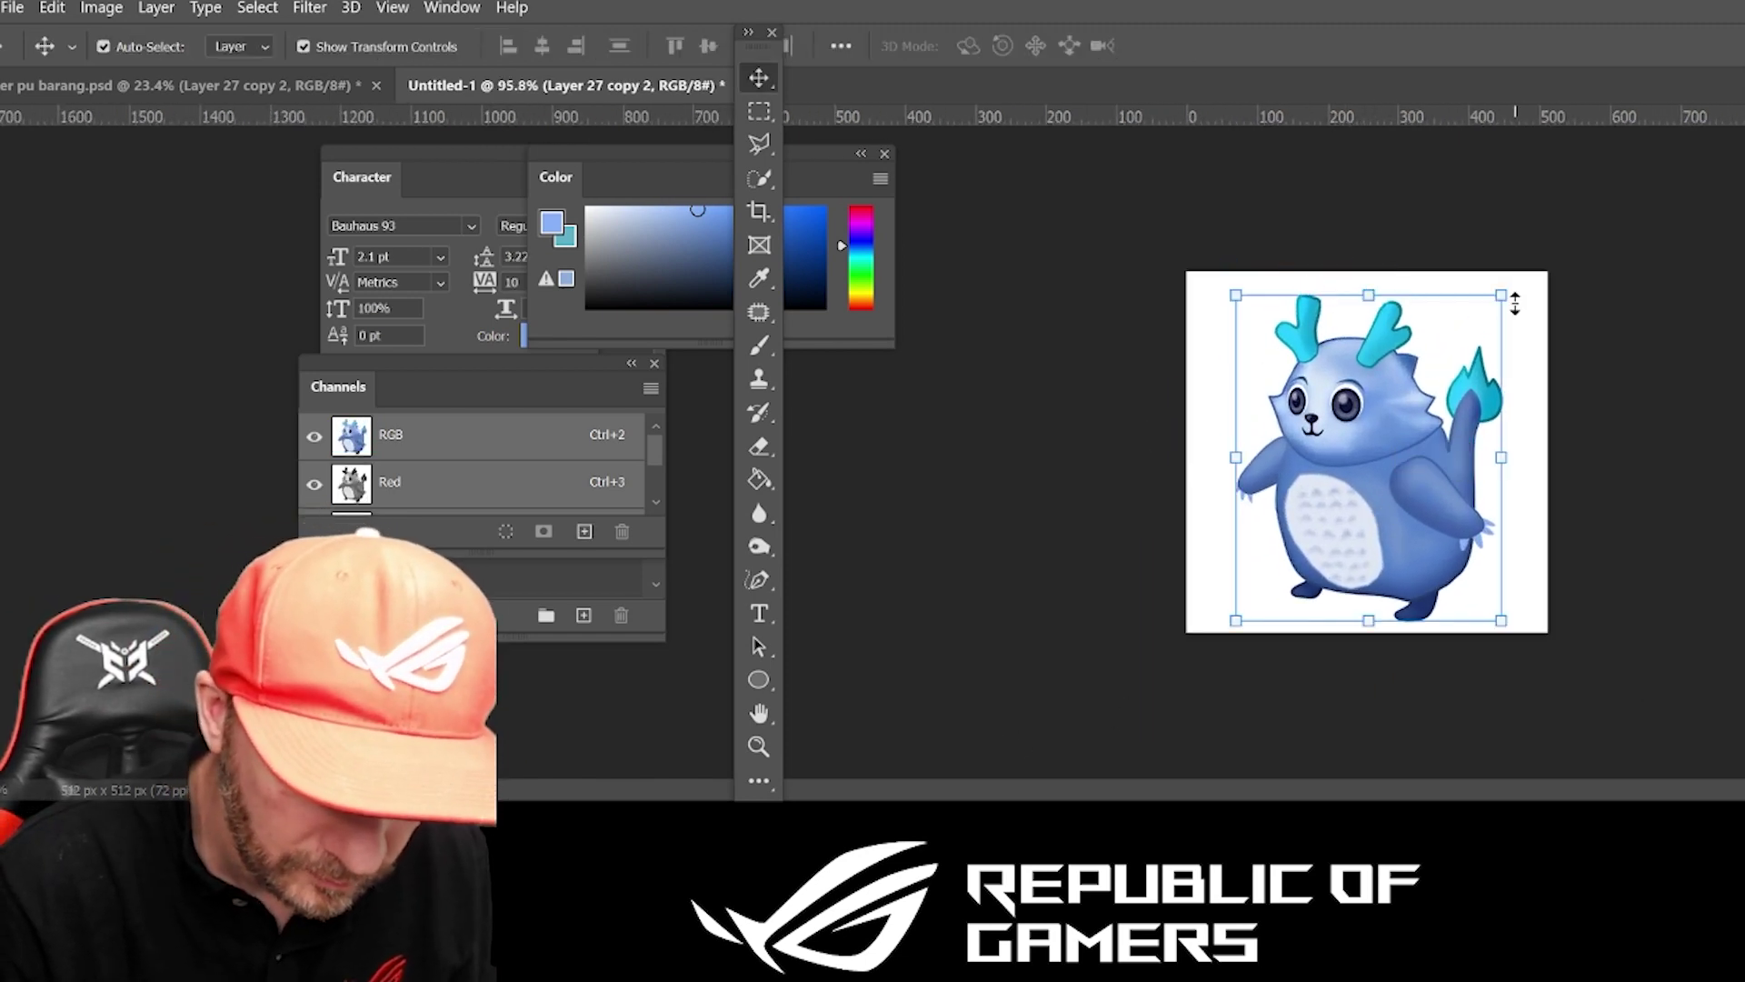
left_click_drag(1514, 305, 1515, 280)
key("Return")
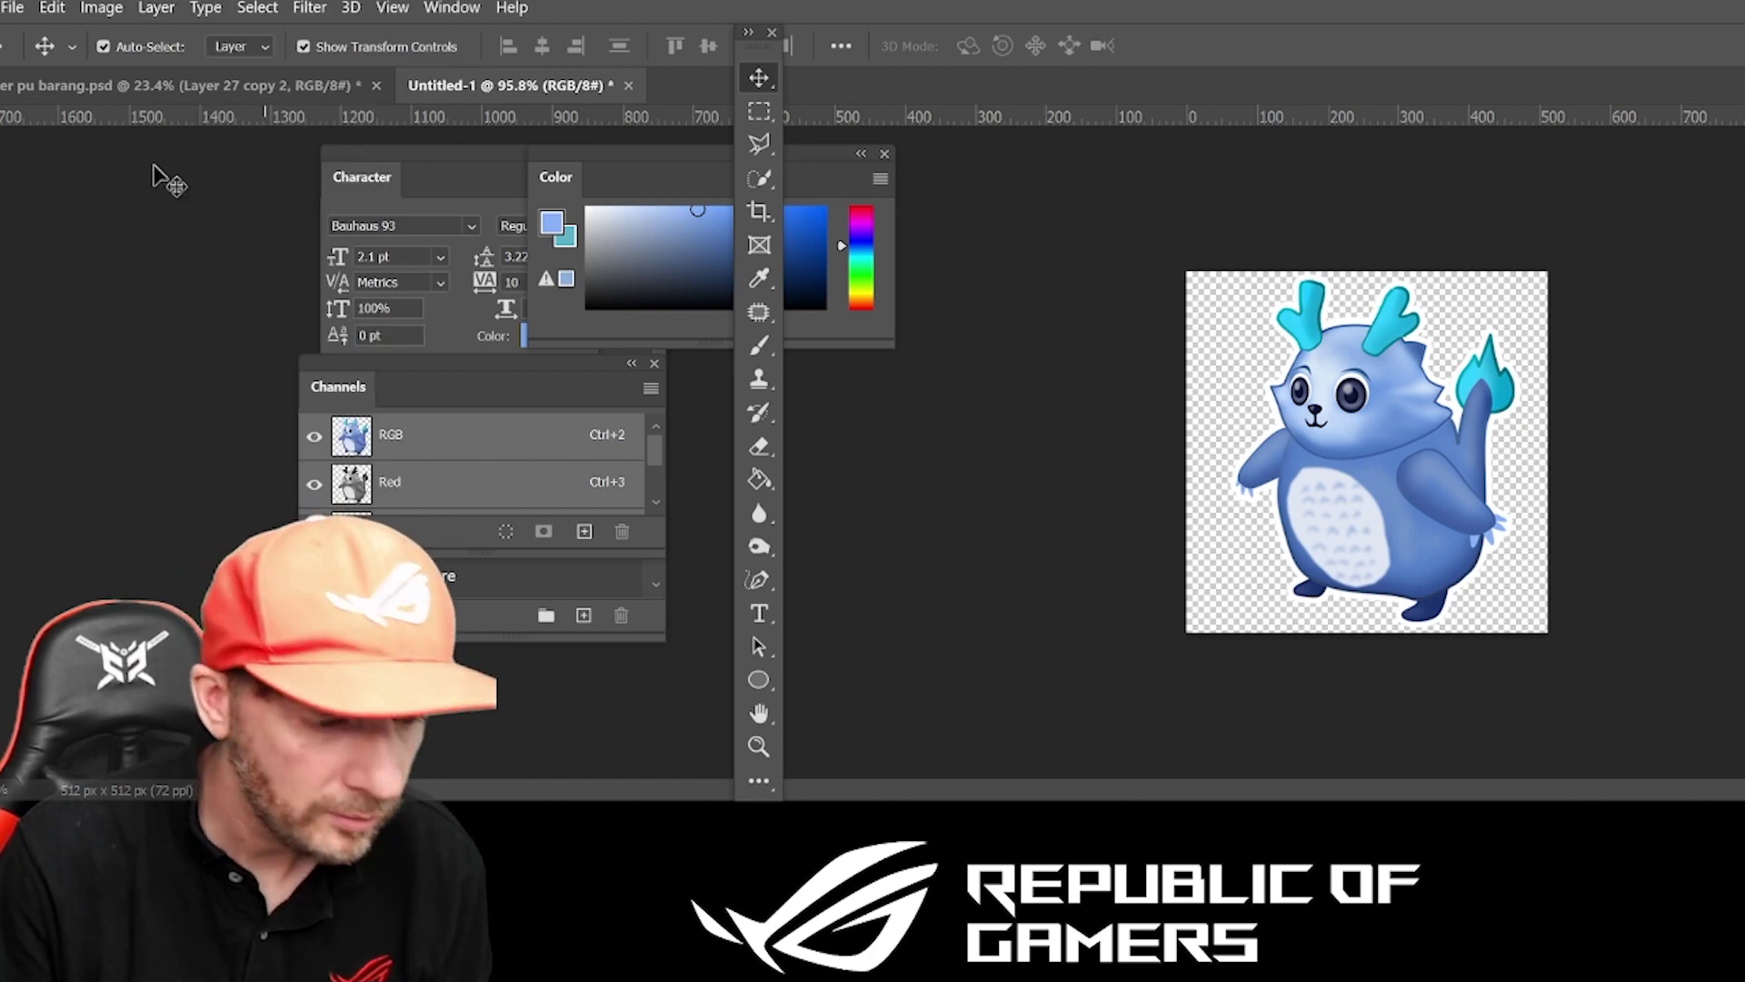
Save the creature for web as a transparent PNG-24 on the Desktop, and open the web export for the blue fox character.
left_click(20, 7)
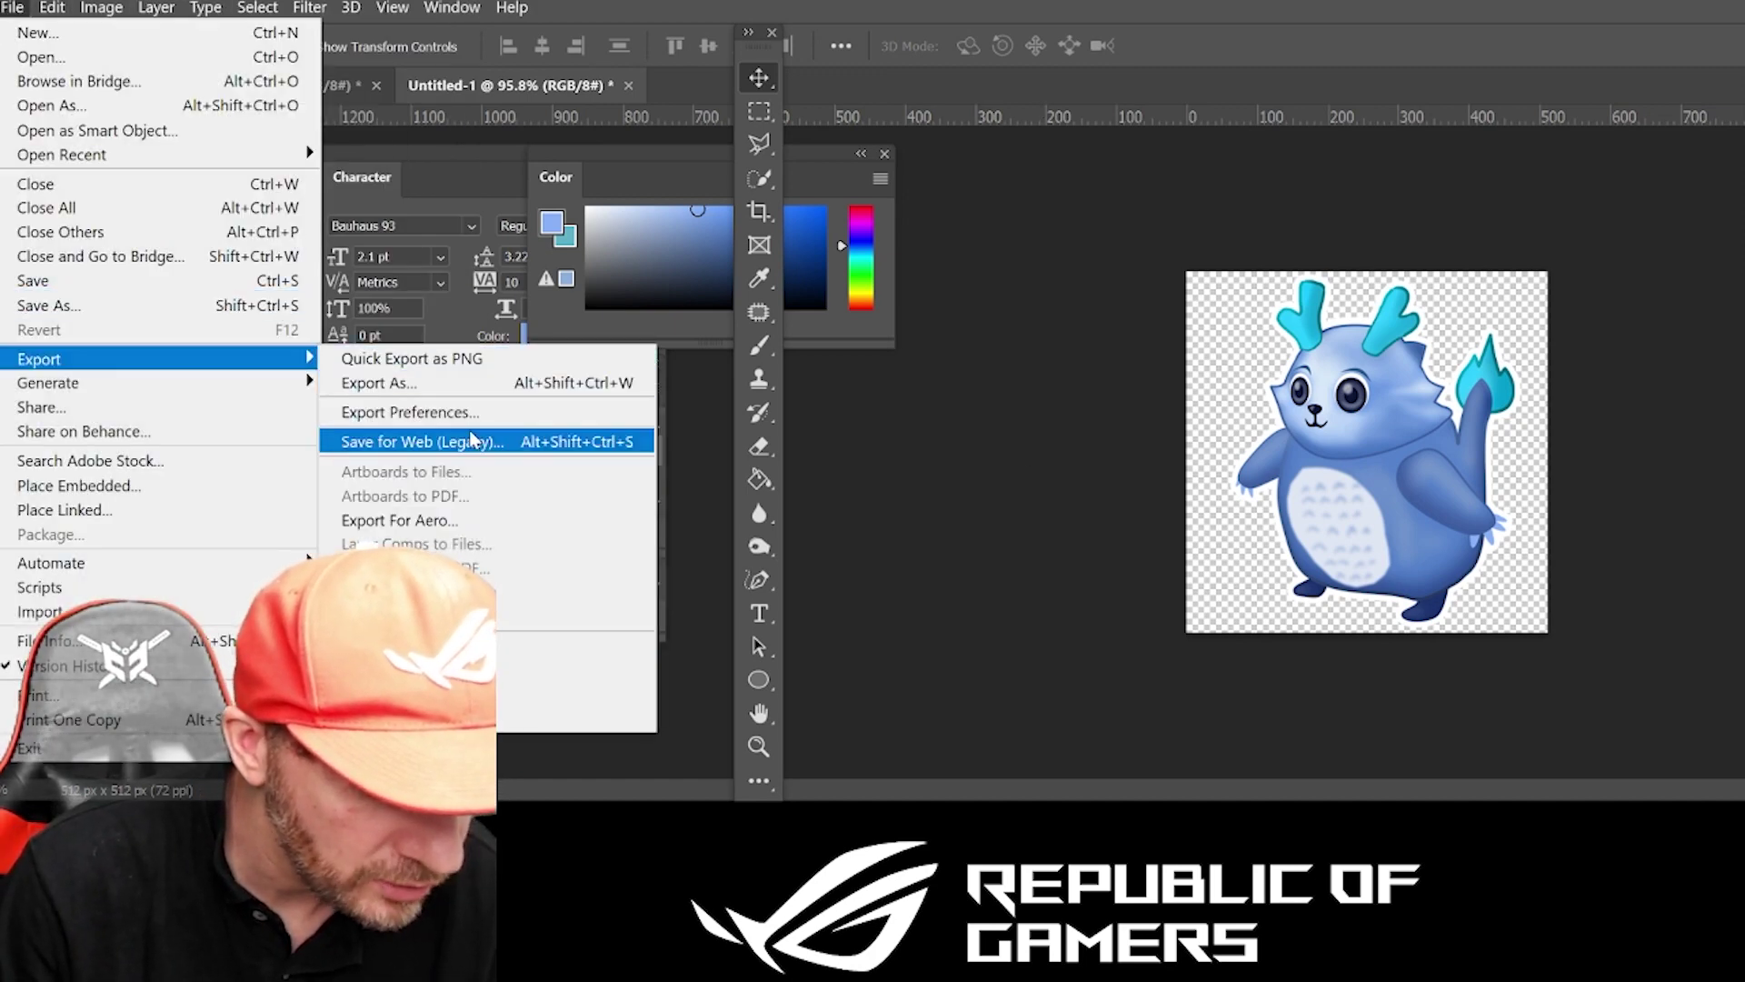
left_click(471, 441)
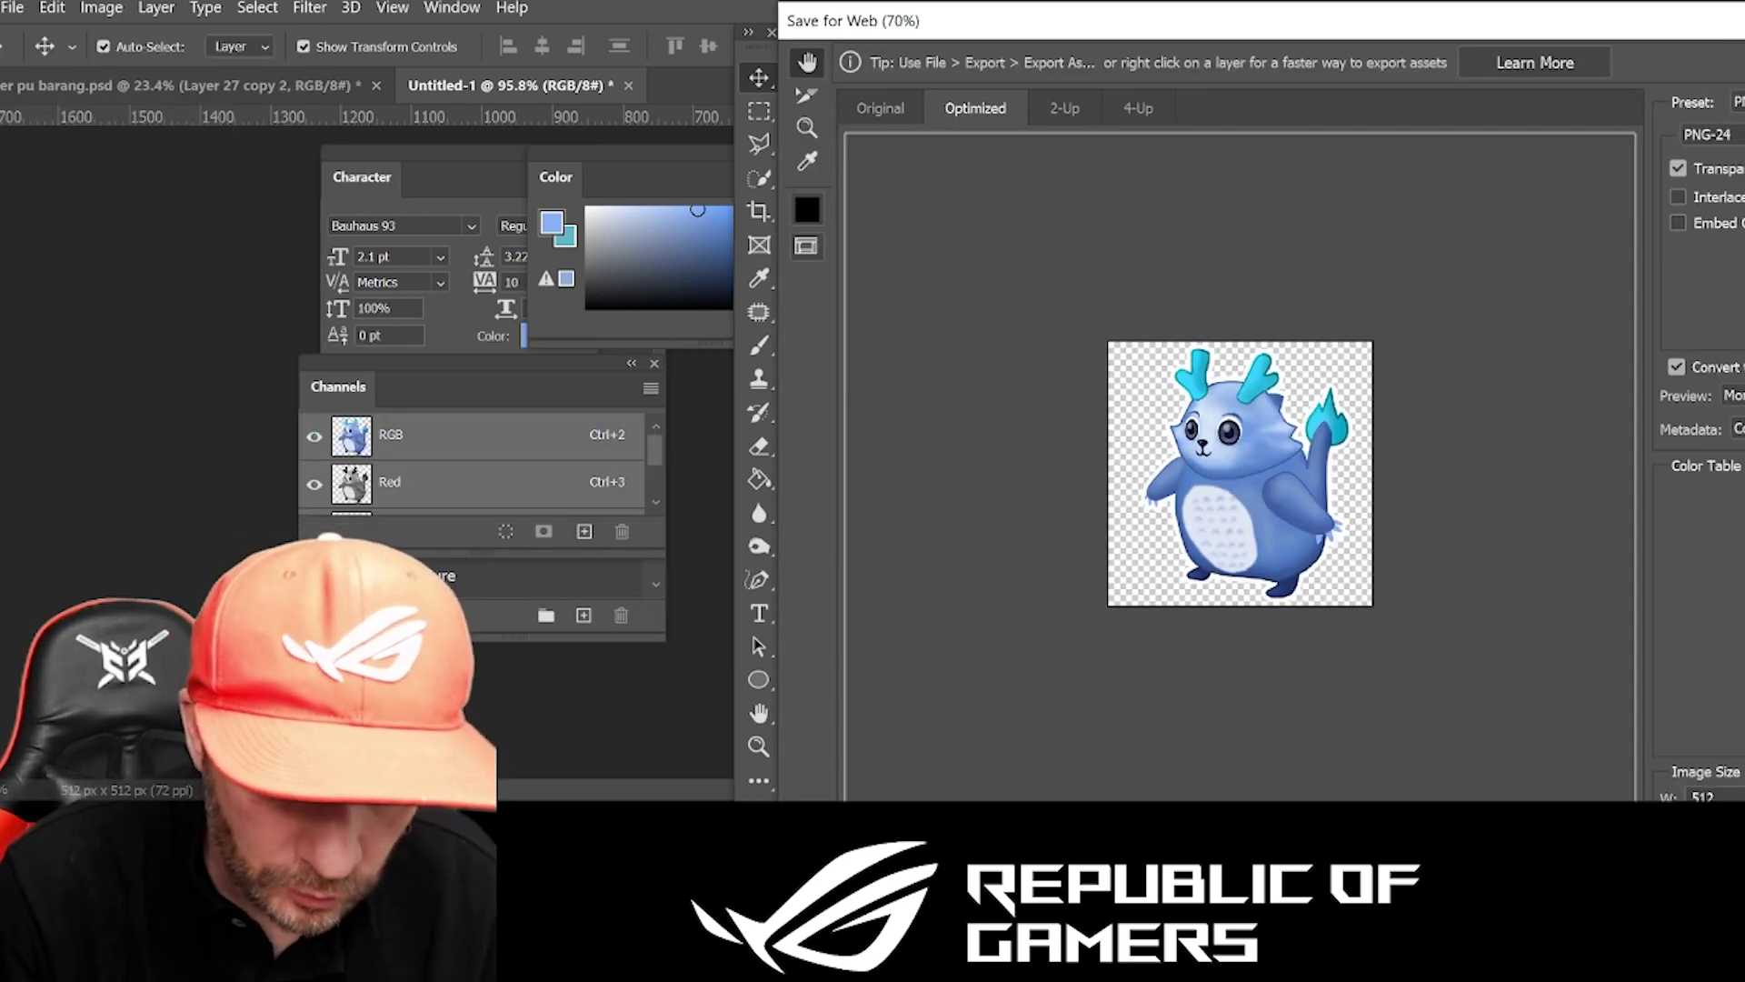
left_click(1736, 102)
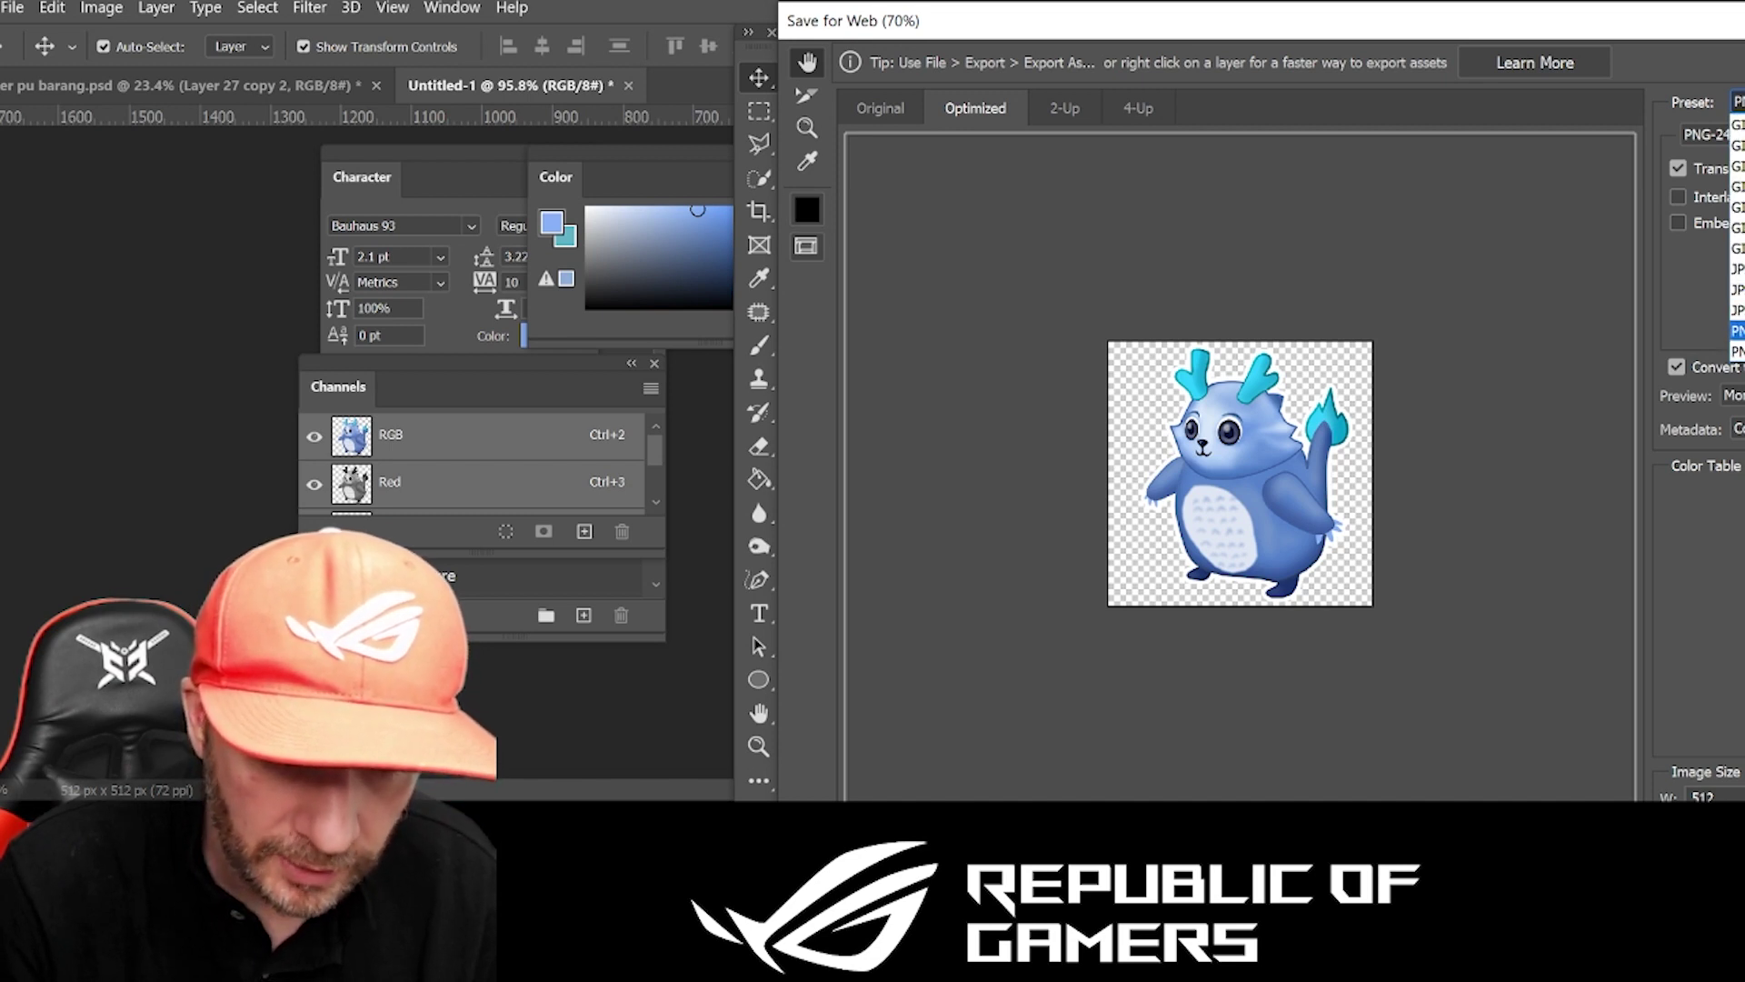
left_click(1737, 330)
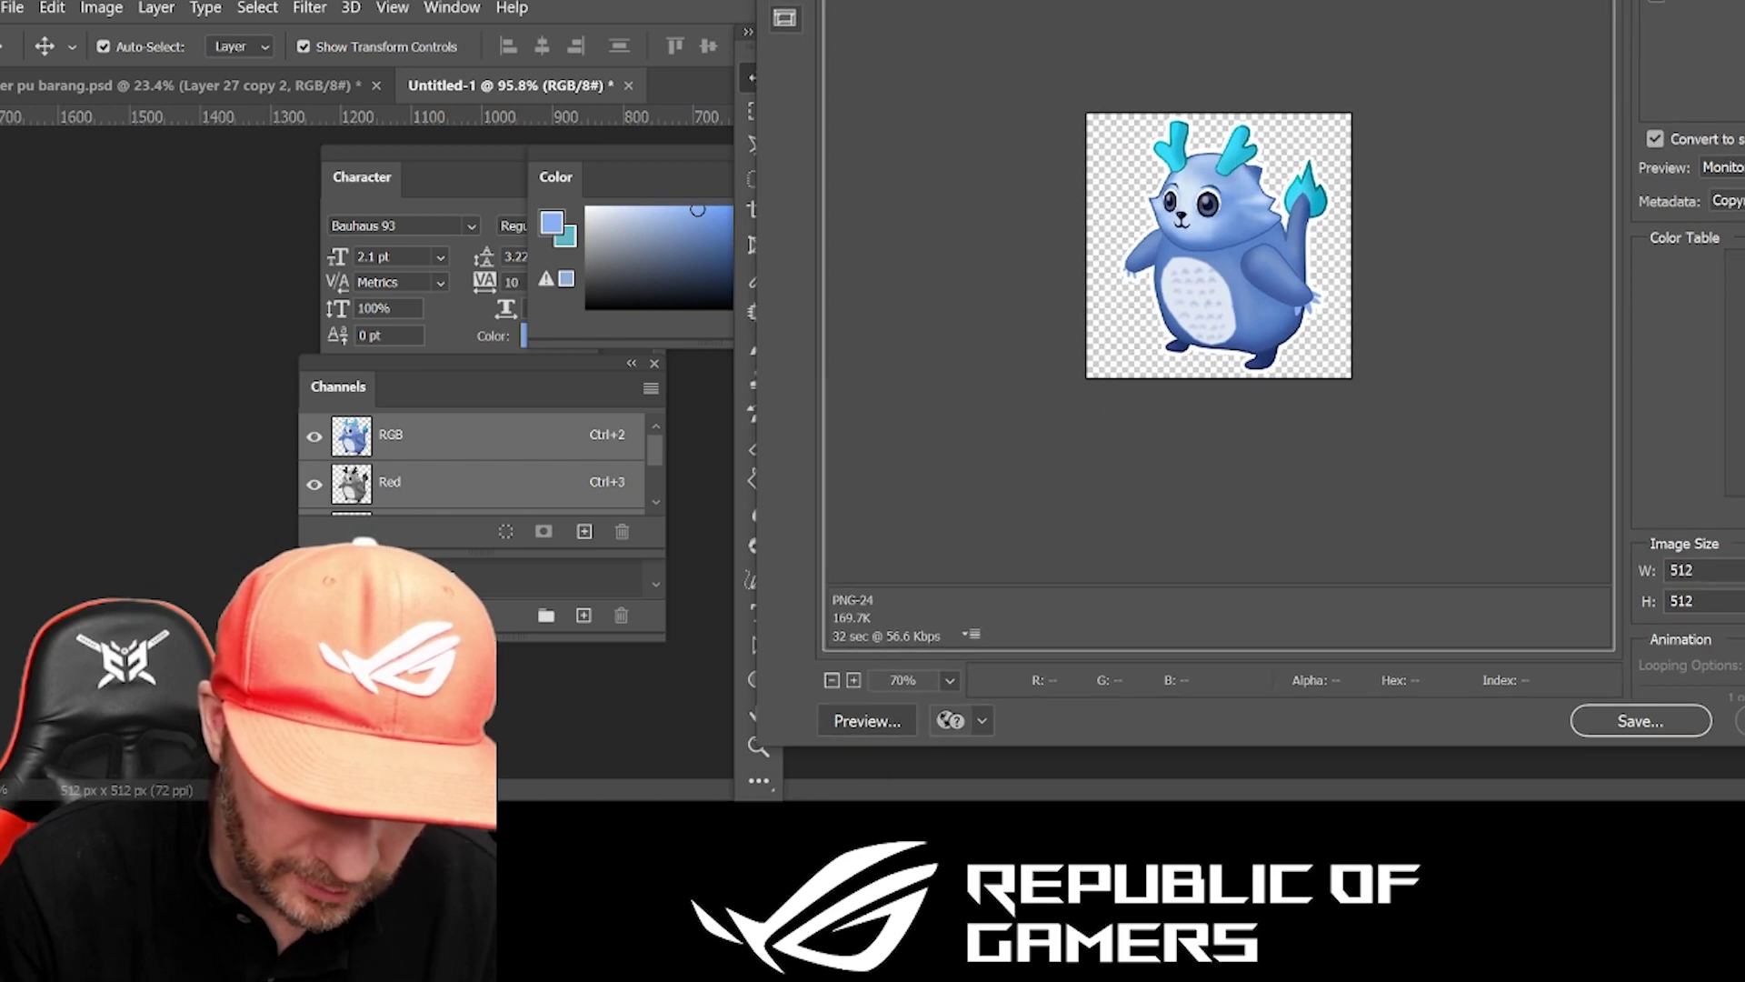
left_click(1625, 724)
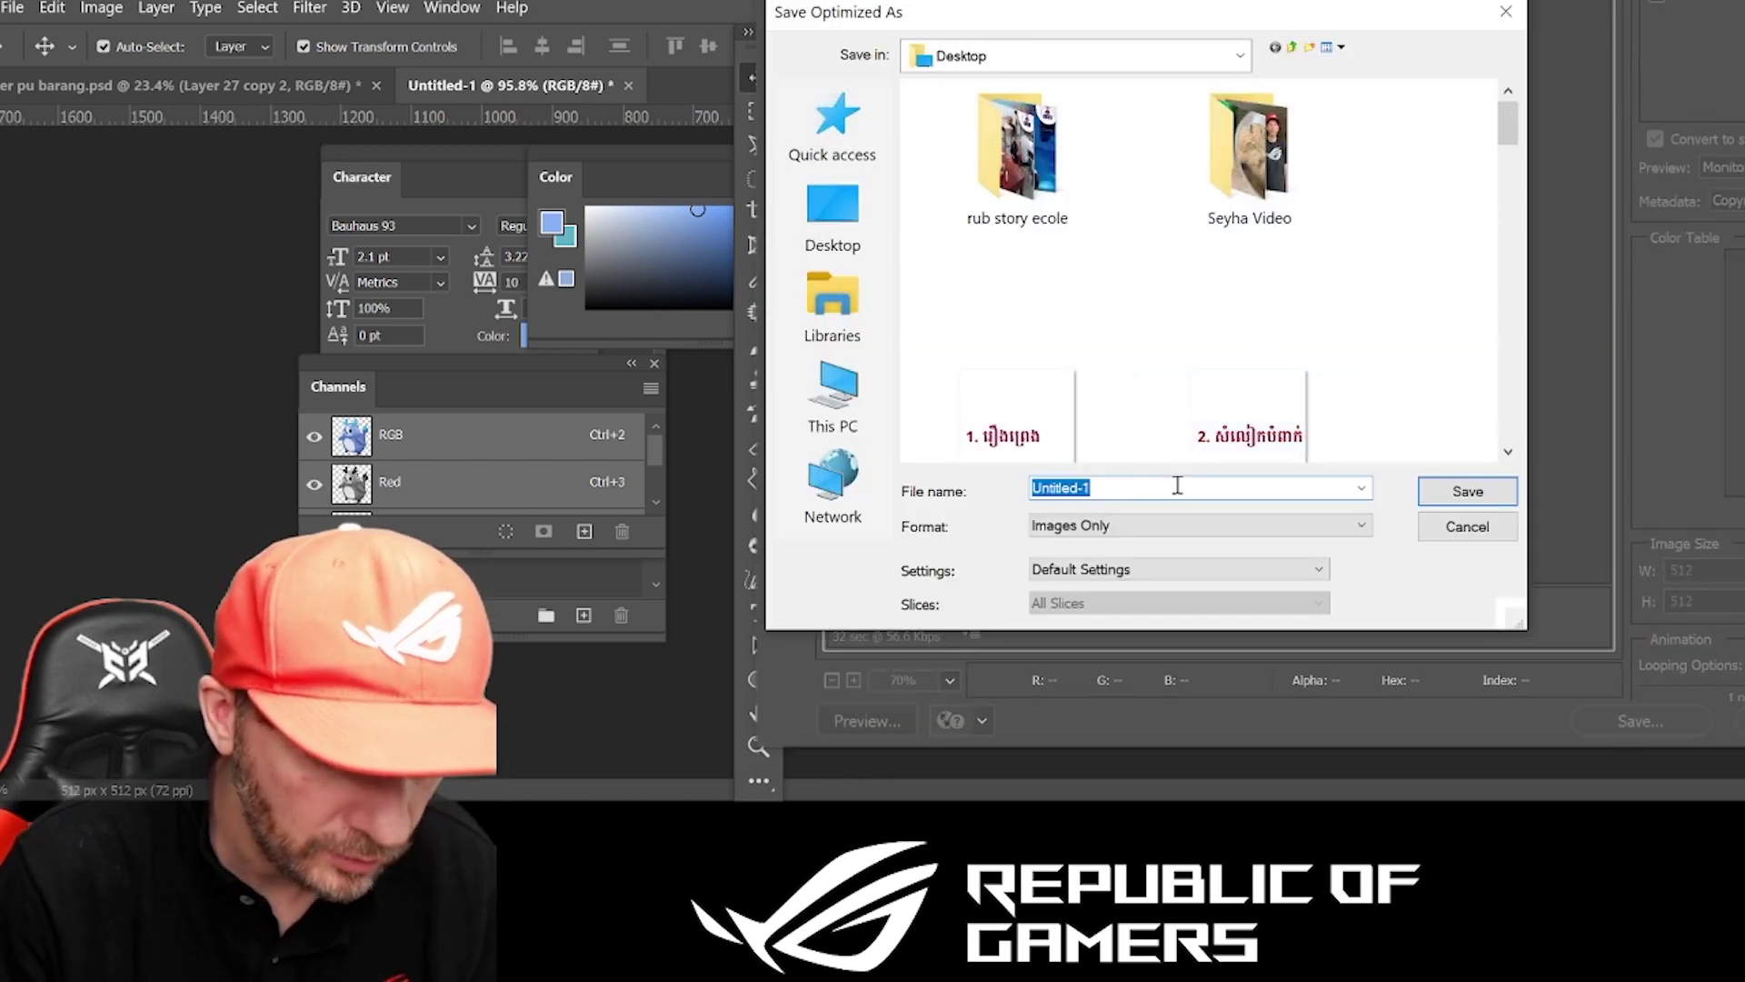
key("Return")
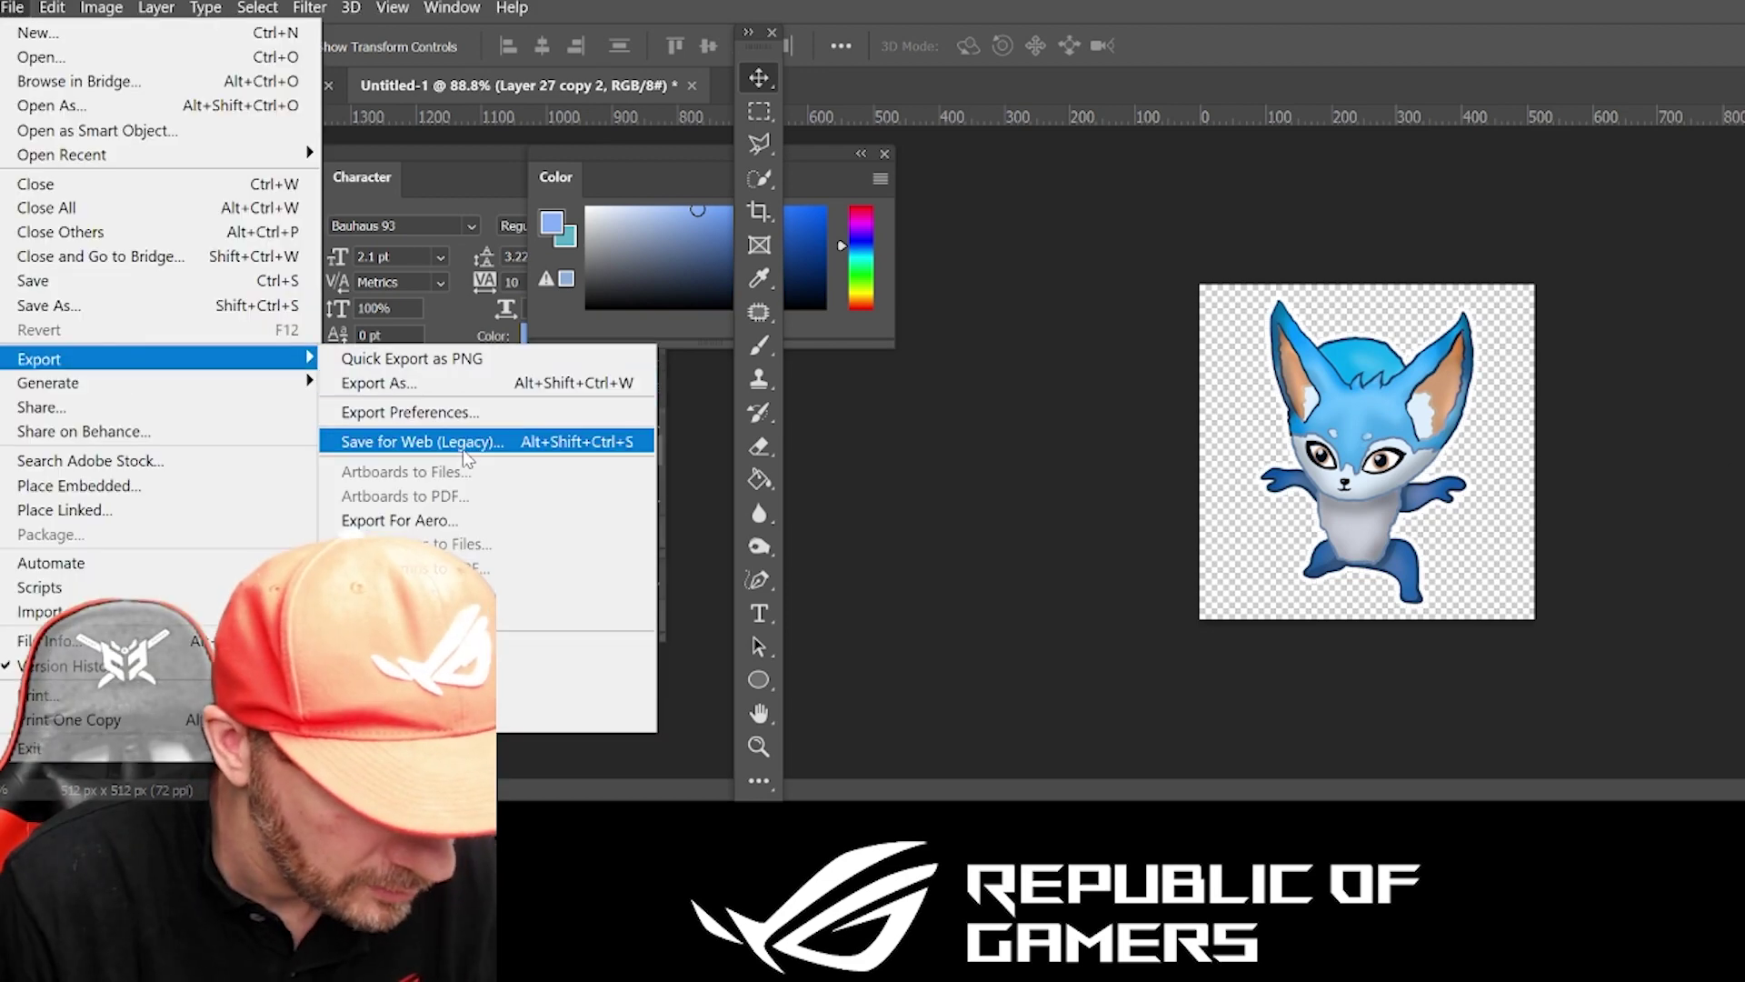
left_click(428, 440)
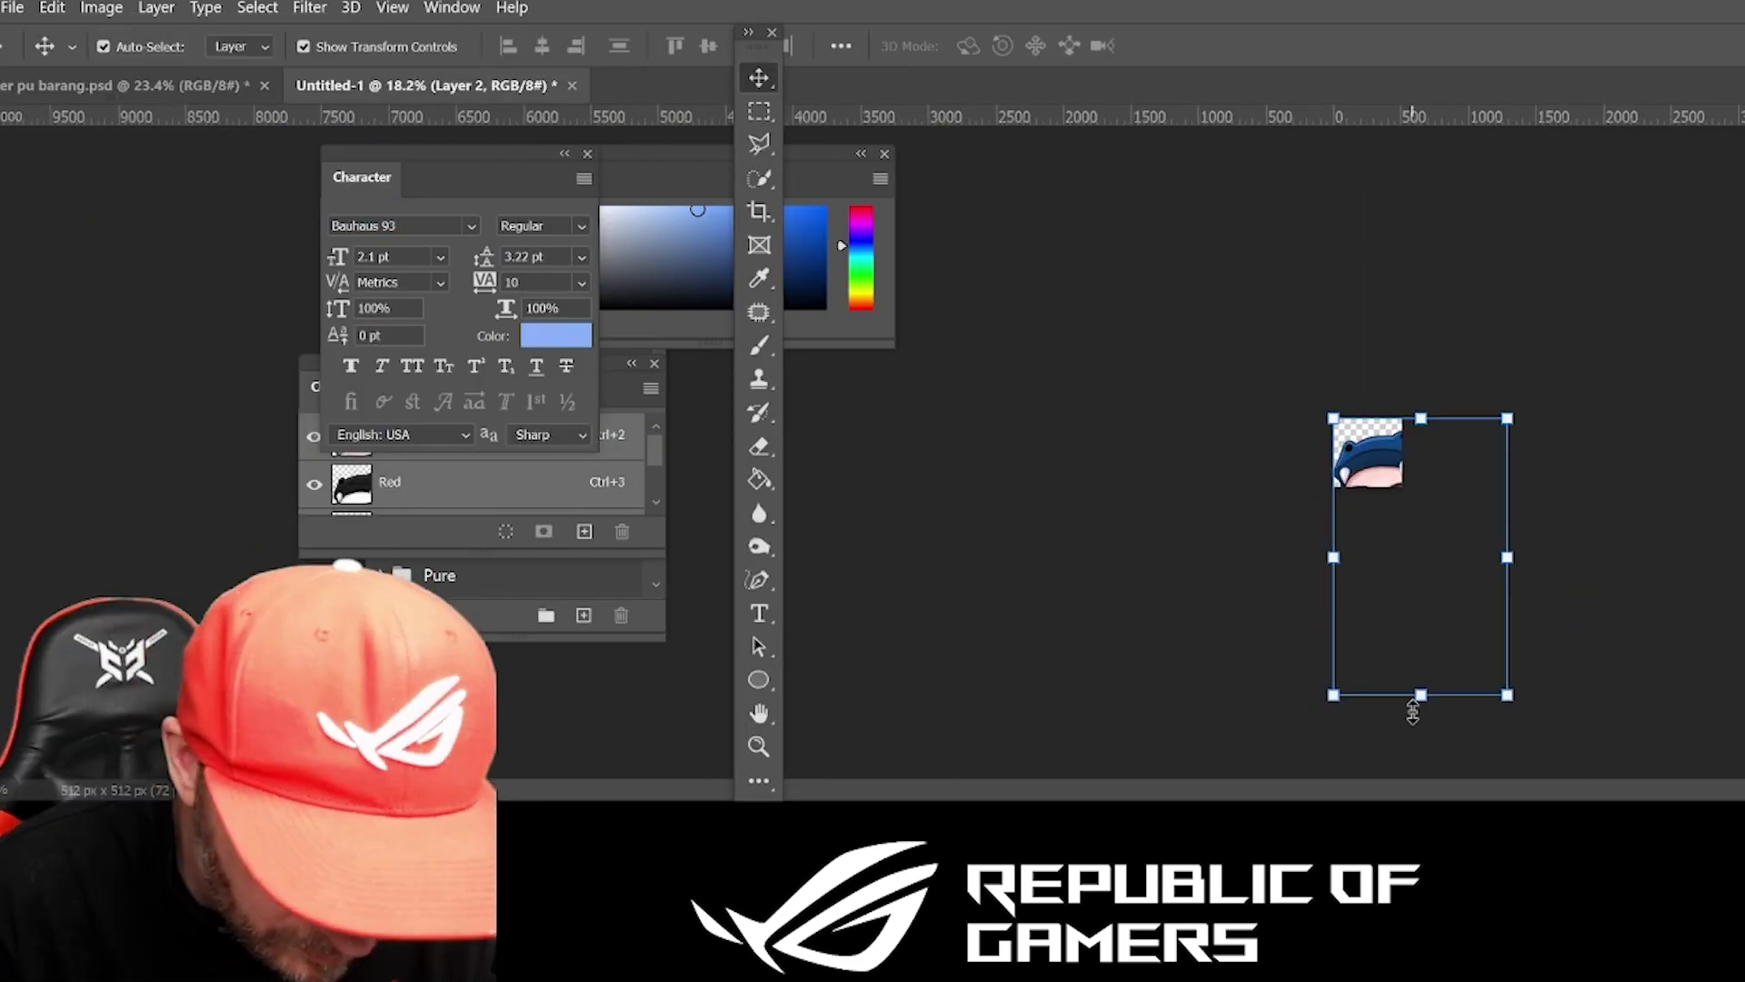
Scale the dragon-costume character down to fit the 512 × 512 px canvas and center it.
left_click_drag(1412, 712, 1413, 484)
key("Return")
key("ctrl+0")
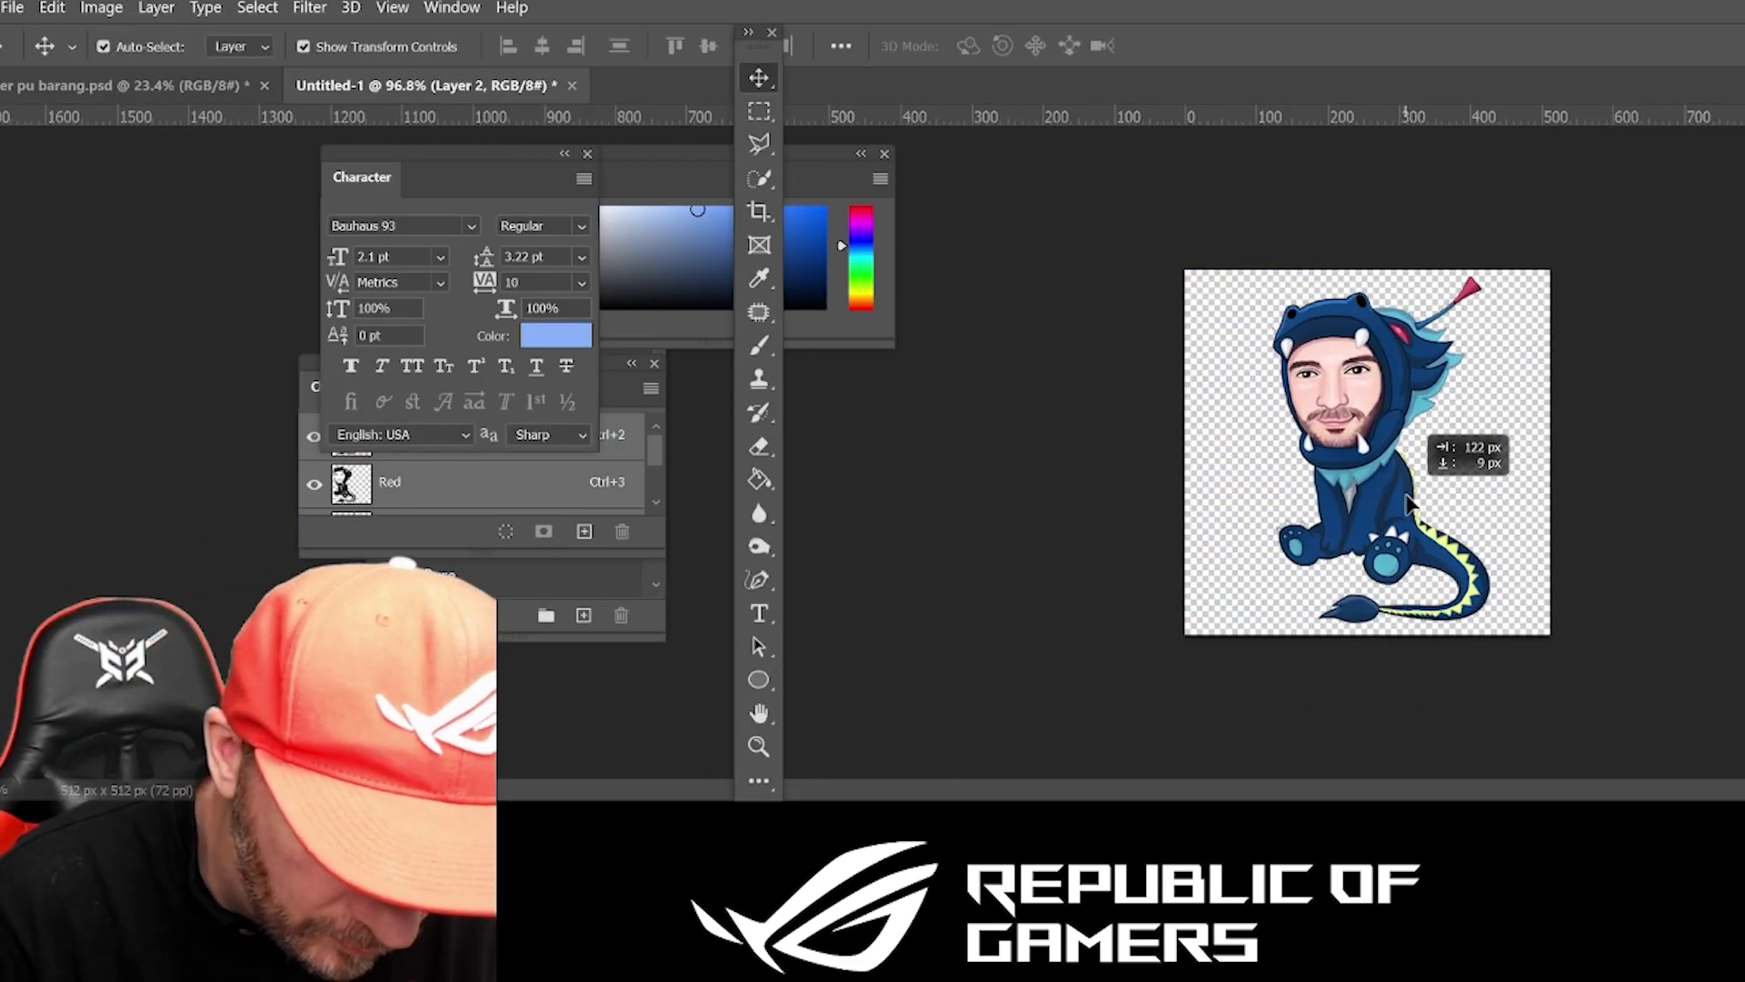
key("ctrl+e")
Export the dragon-costume character with Save for Web.
left_click(13, 7)
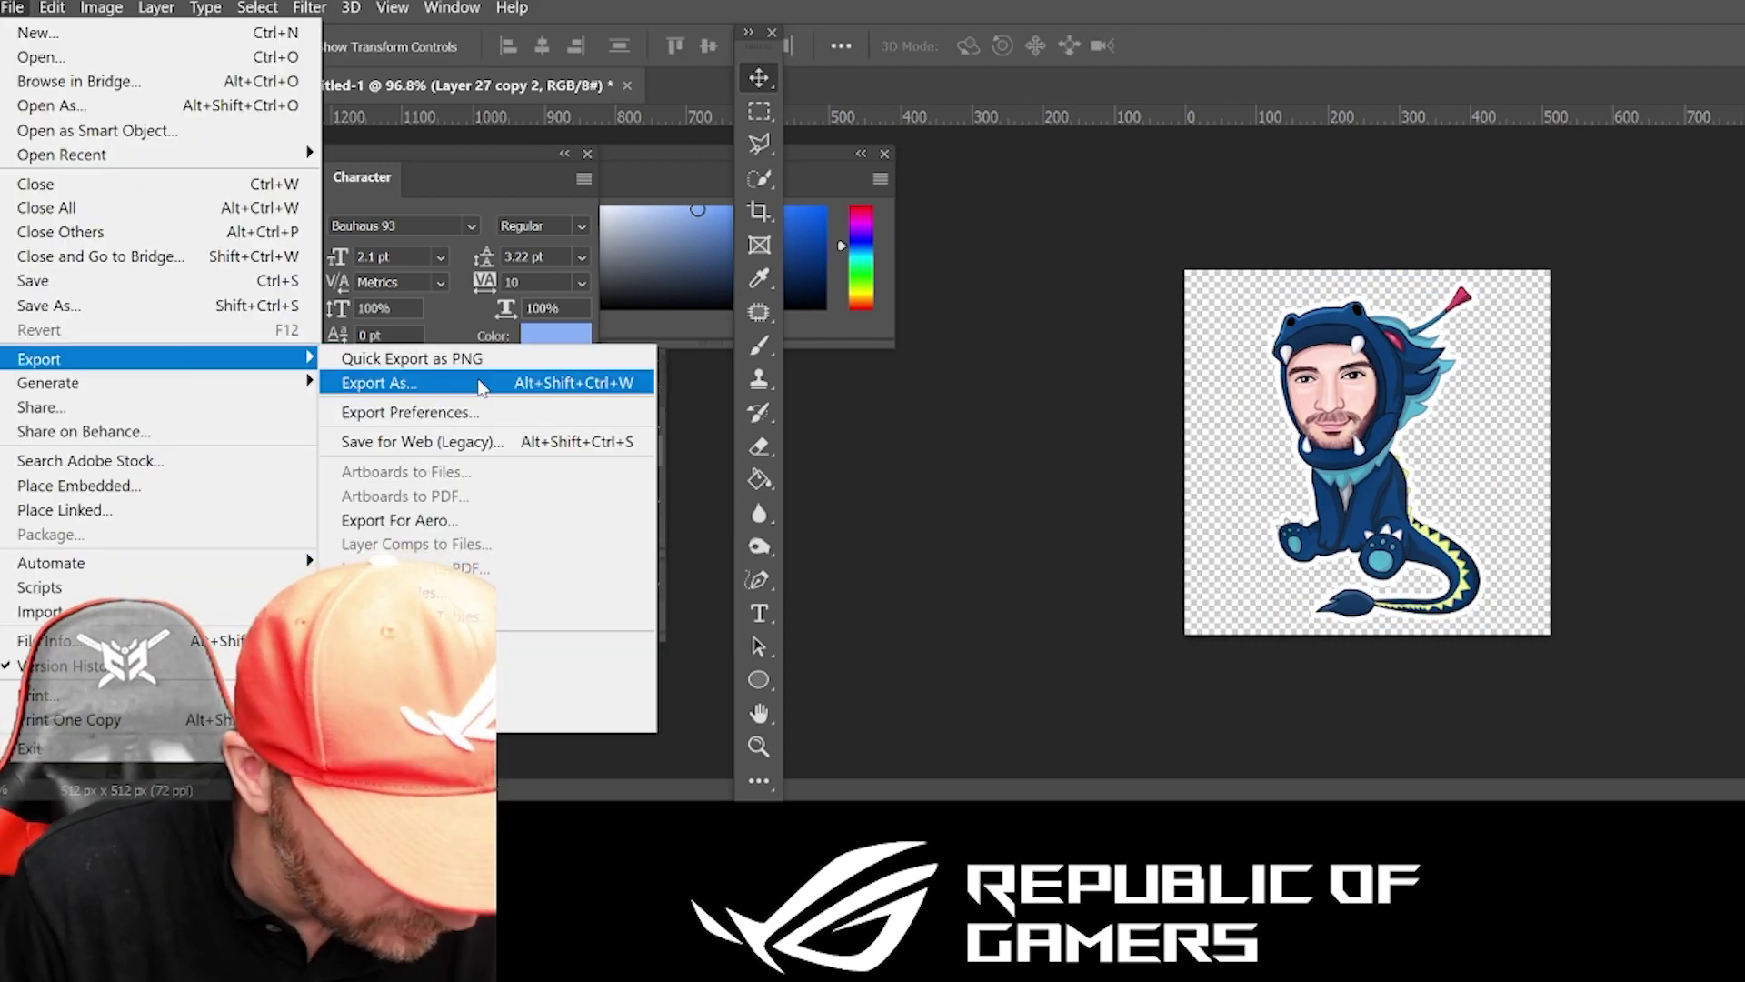
left_click(389, 440)
key("Return")
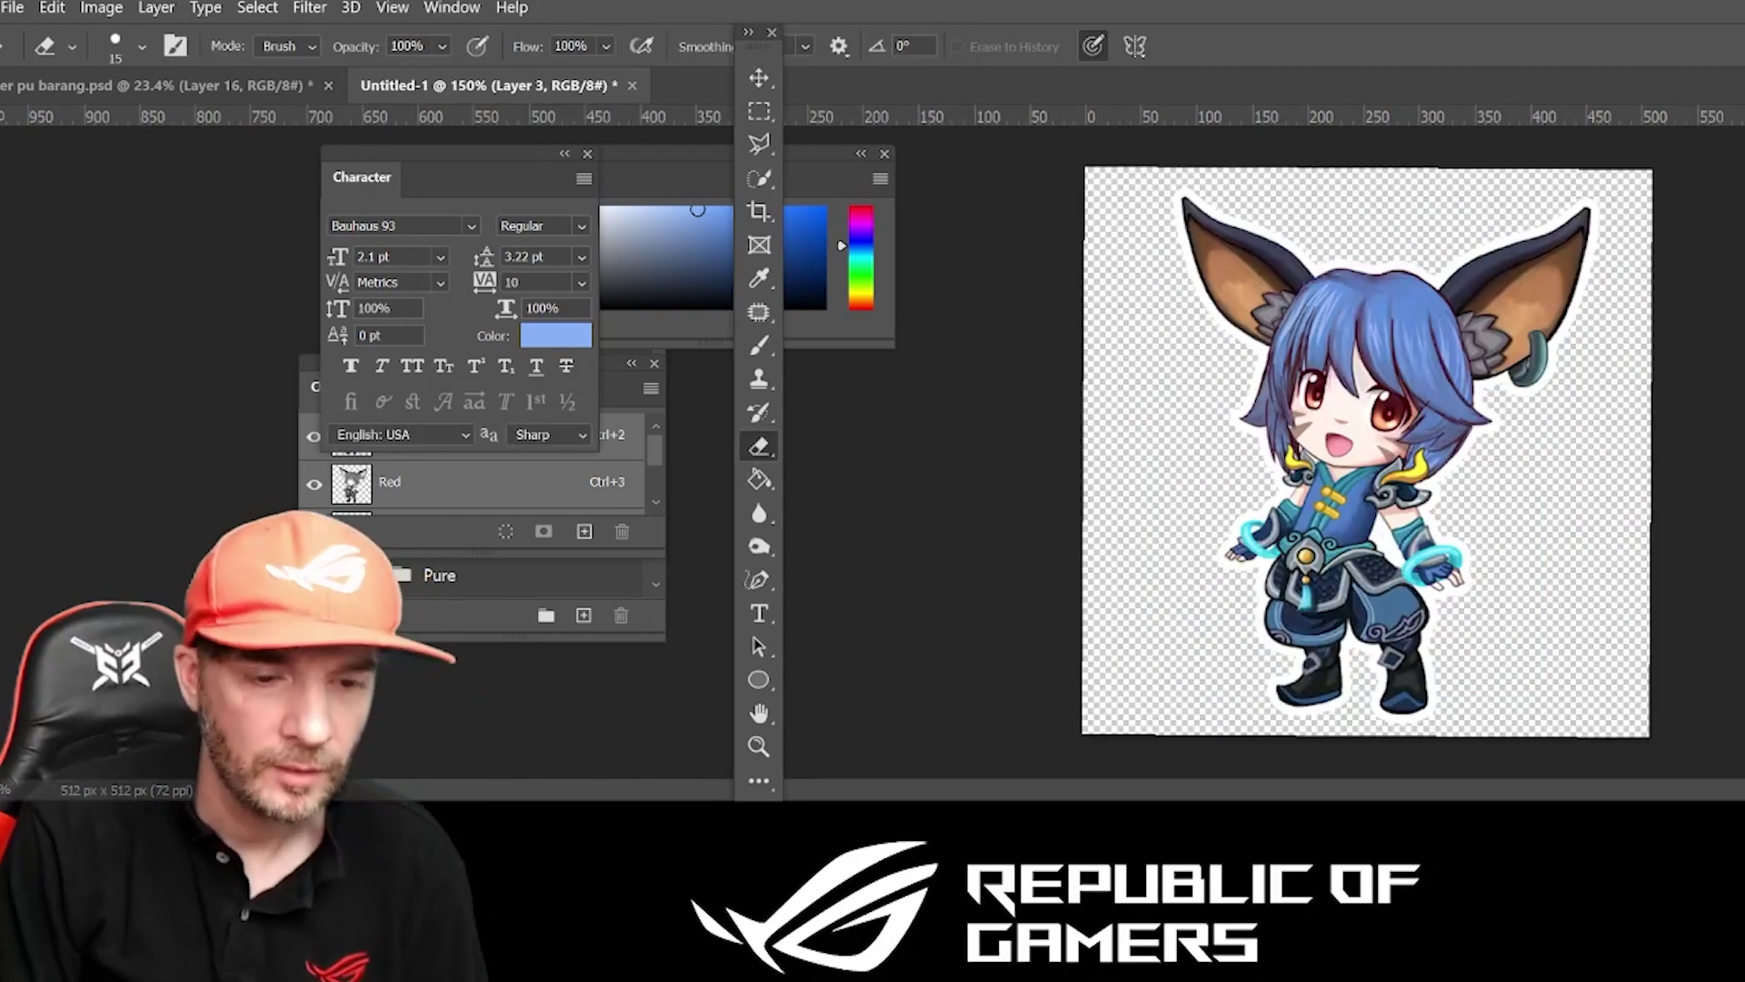
Scale down the blue-haired, big-eared character to leave empty space above its ears.
left_click(759, 77)
left_click_drag(1615, 218, 1545, 309)
key("Return")
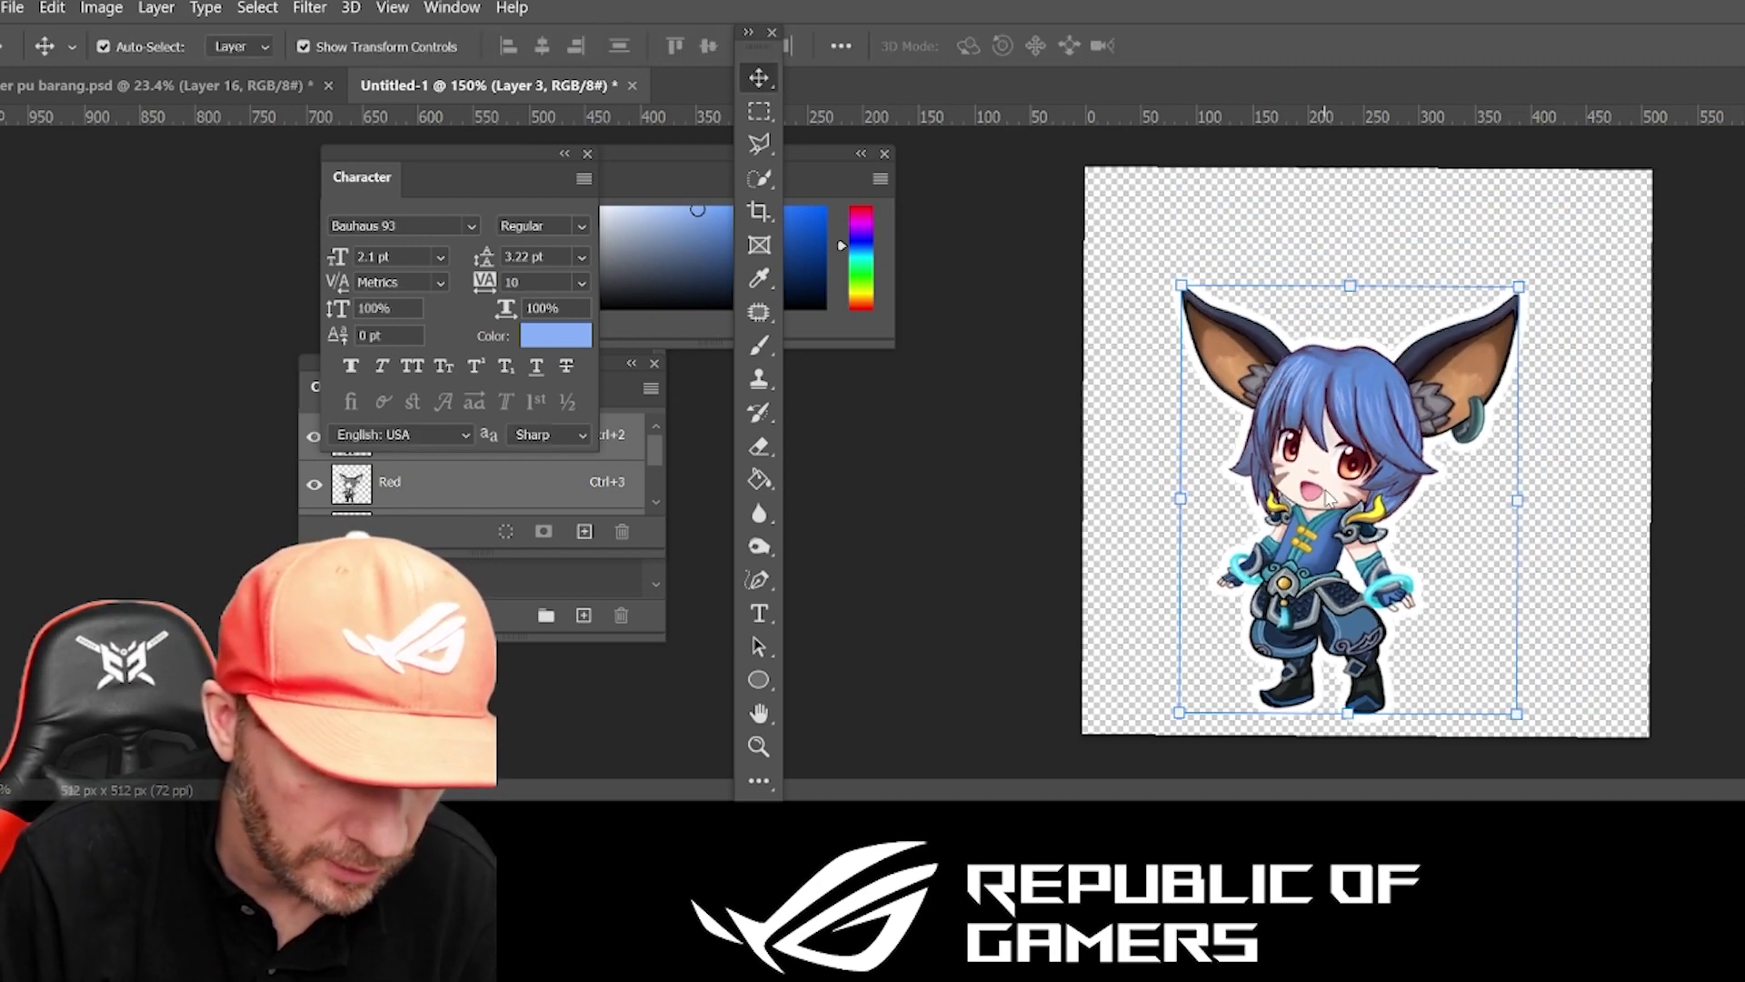
Add the text "I LOVE YOU!" in light blue Bauhaus 93 above the big-eared character and enlarge both to about 105%.
left_click(761, 614)
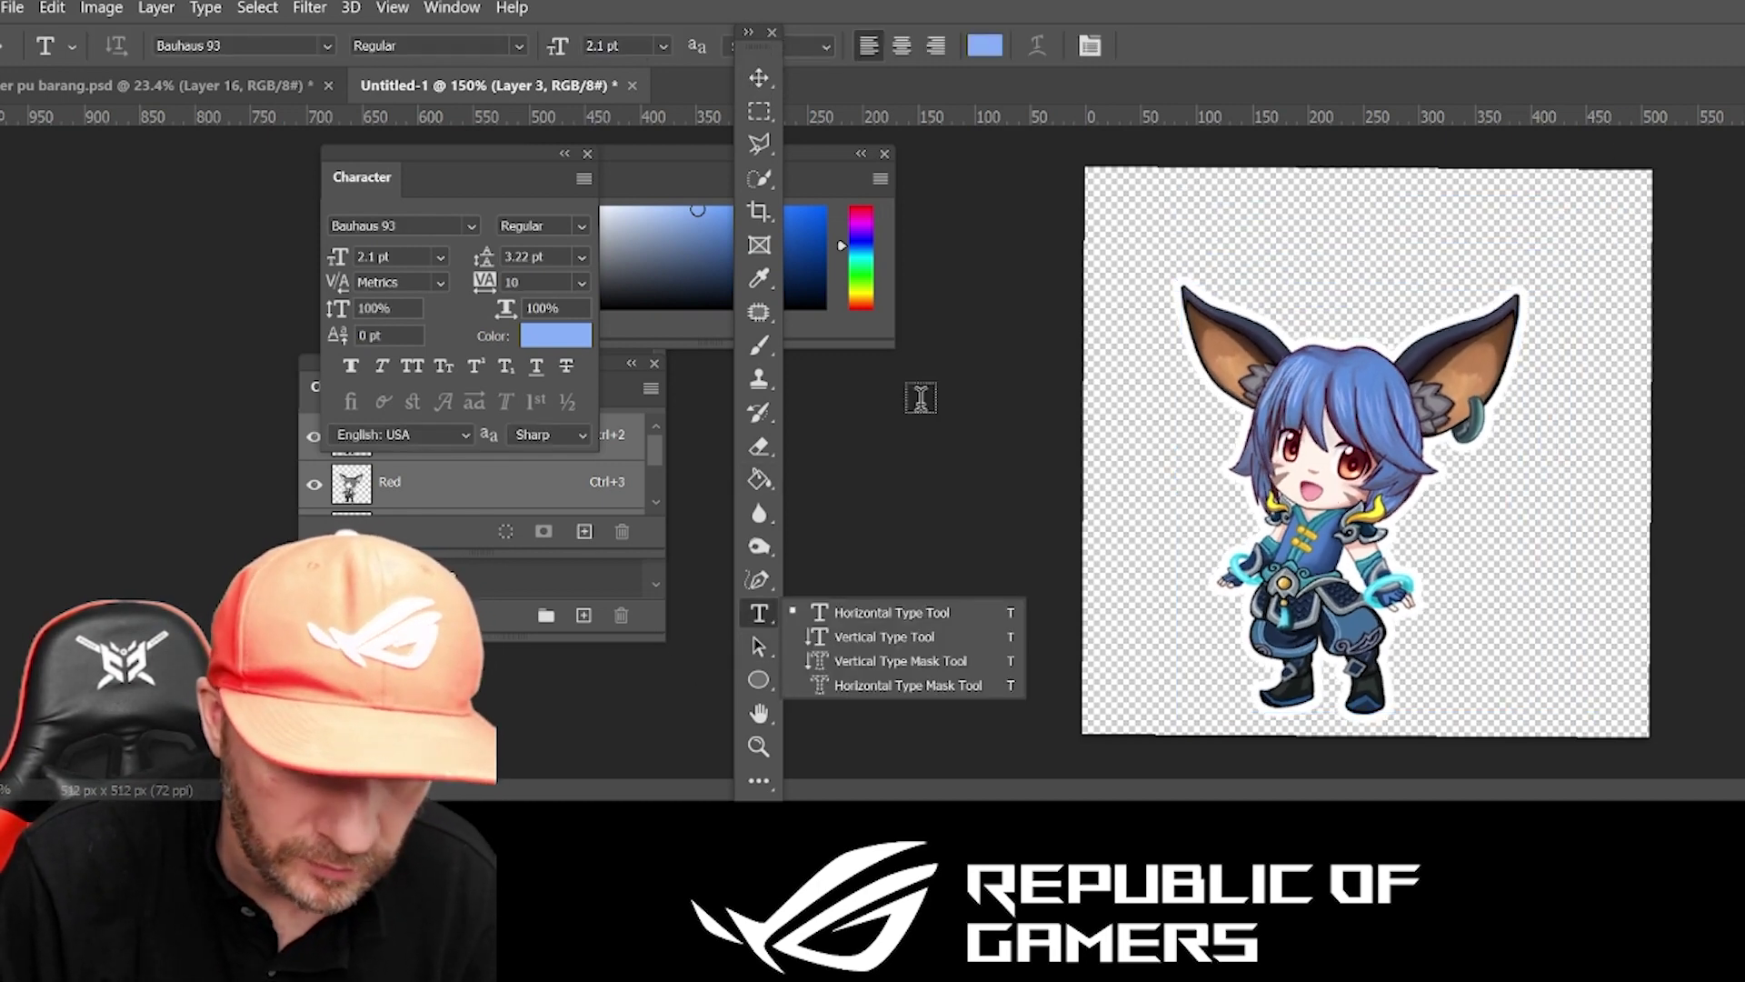
left_click(1199, 227)
left_click(1200, 227)
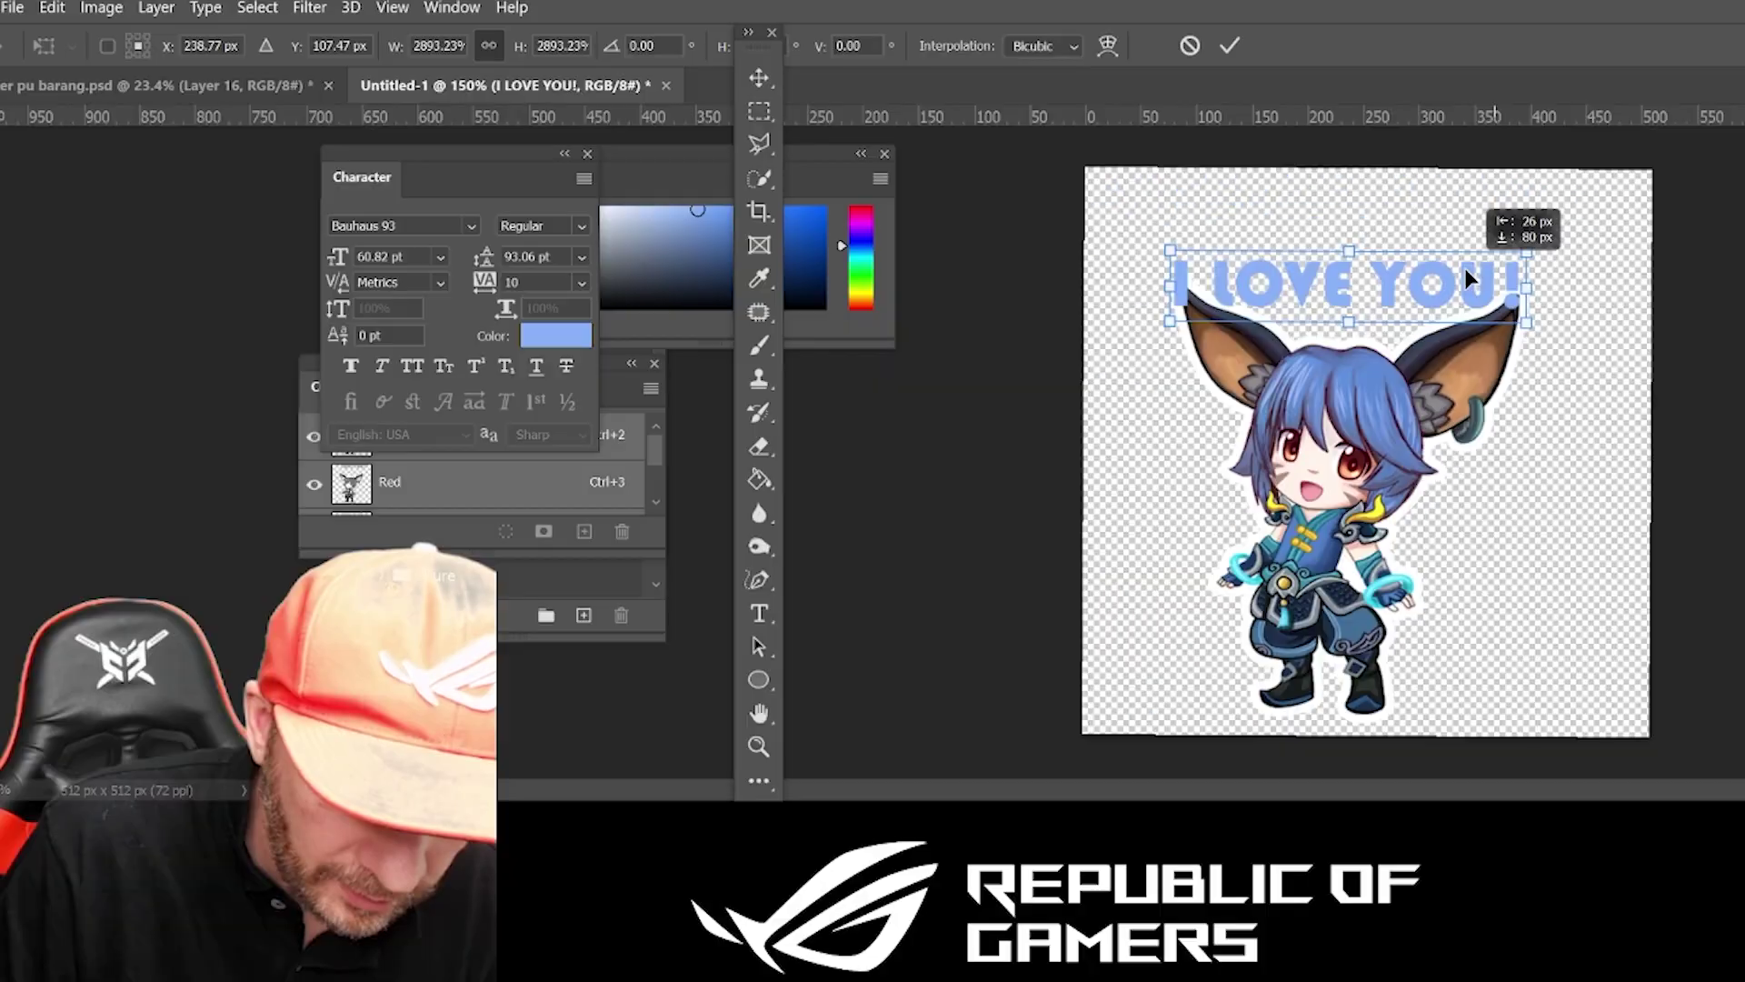
left_click_drag(1464, 269, 1470, 223)
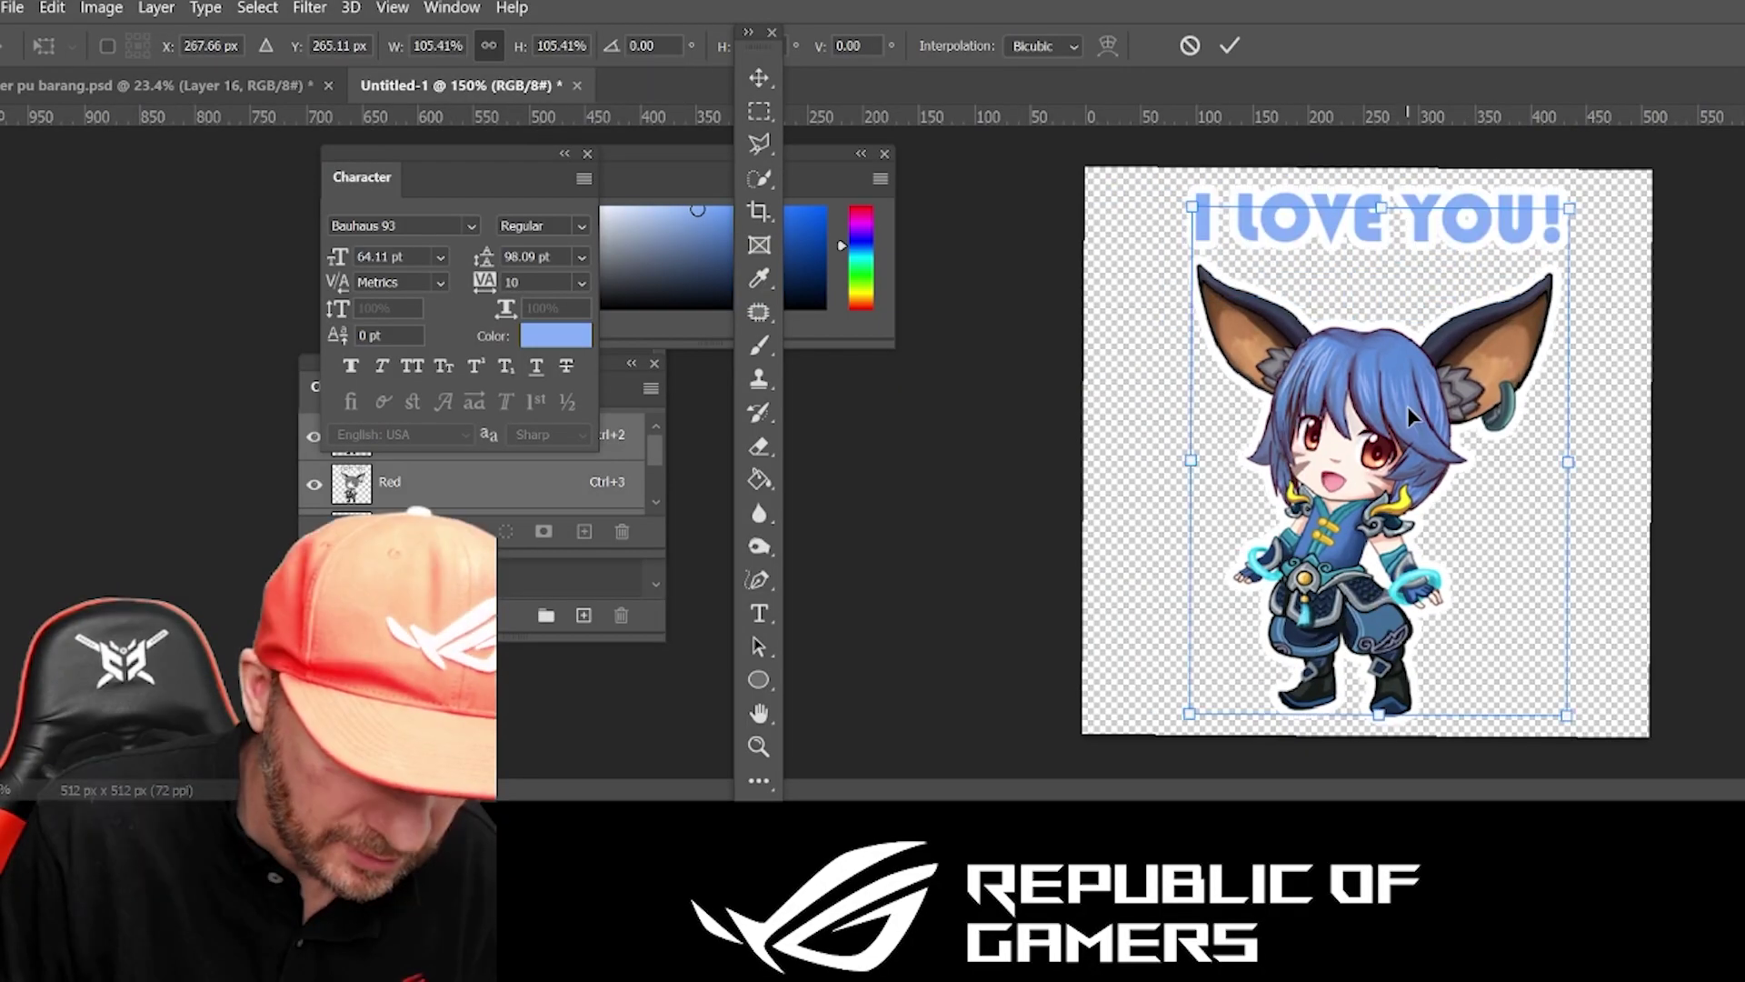
key("Return")
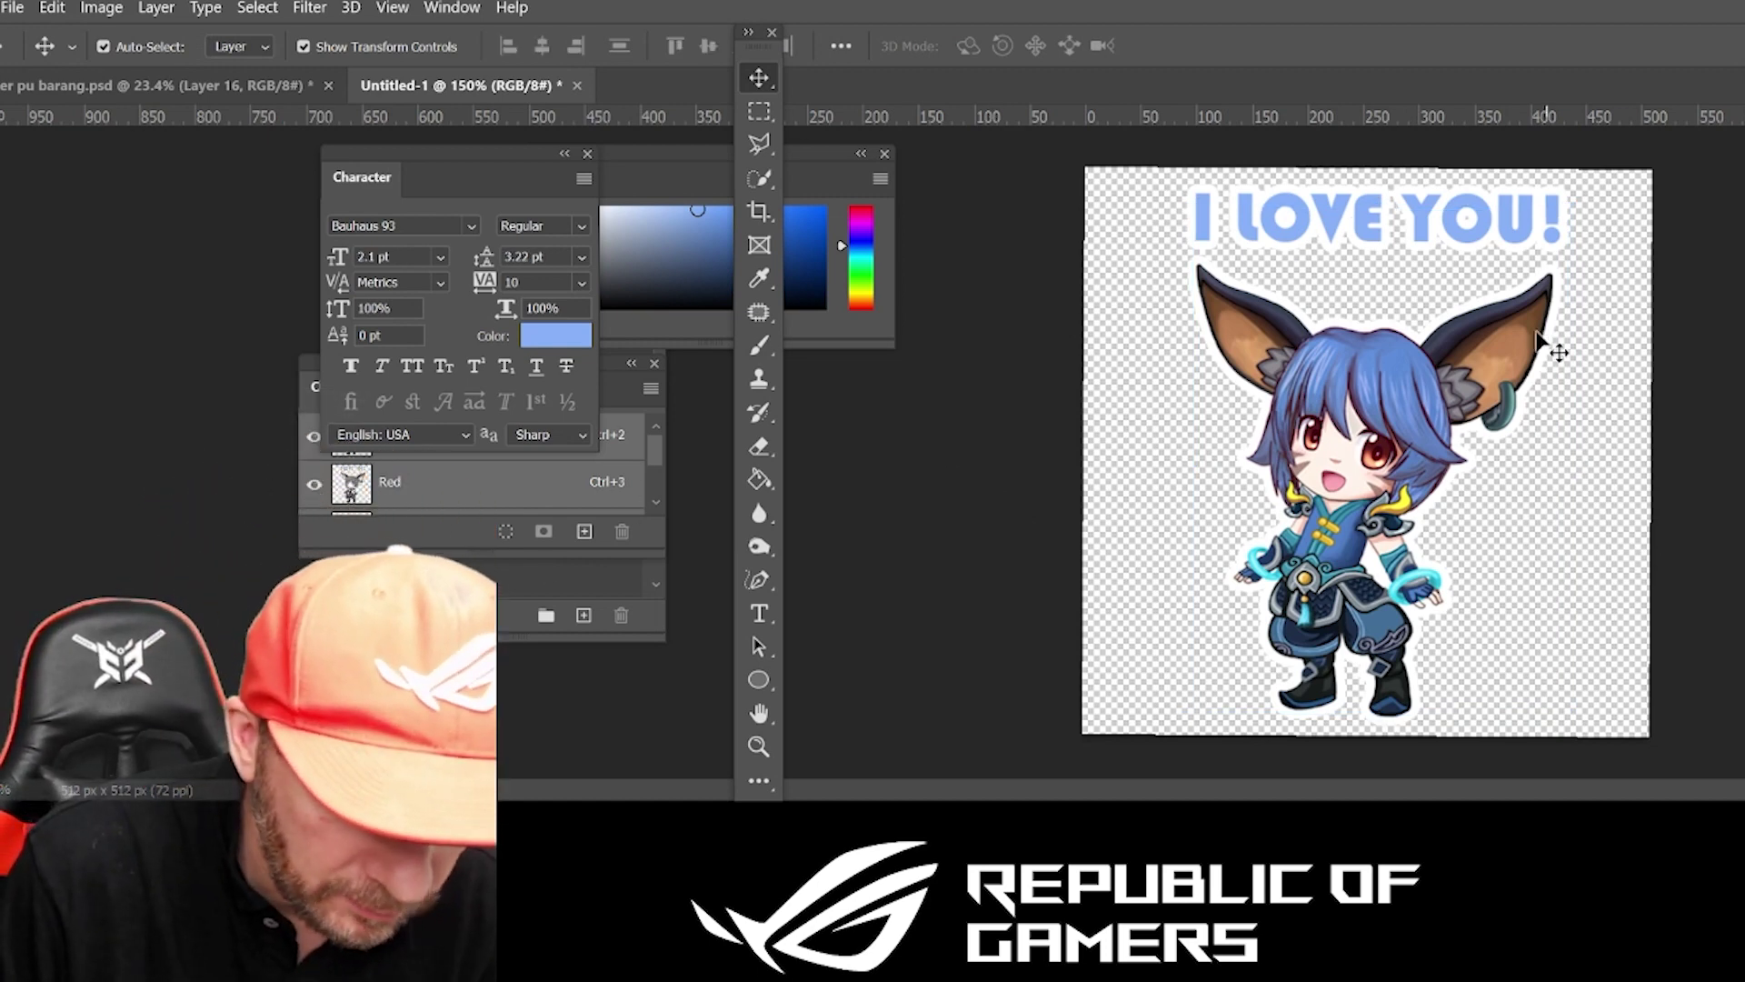
Delete the "I LOVE YOU!" text above the big-eared character, and undo the most recent edits.
left_click(1488, 220)
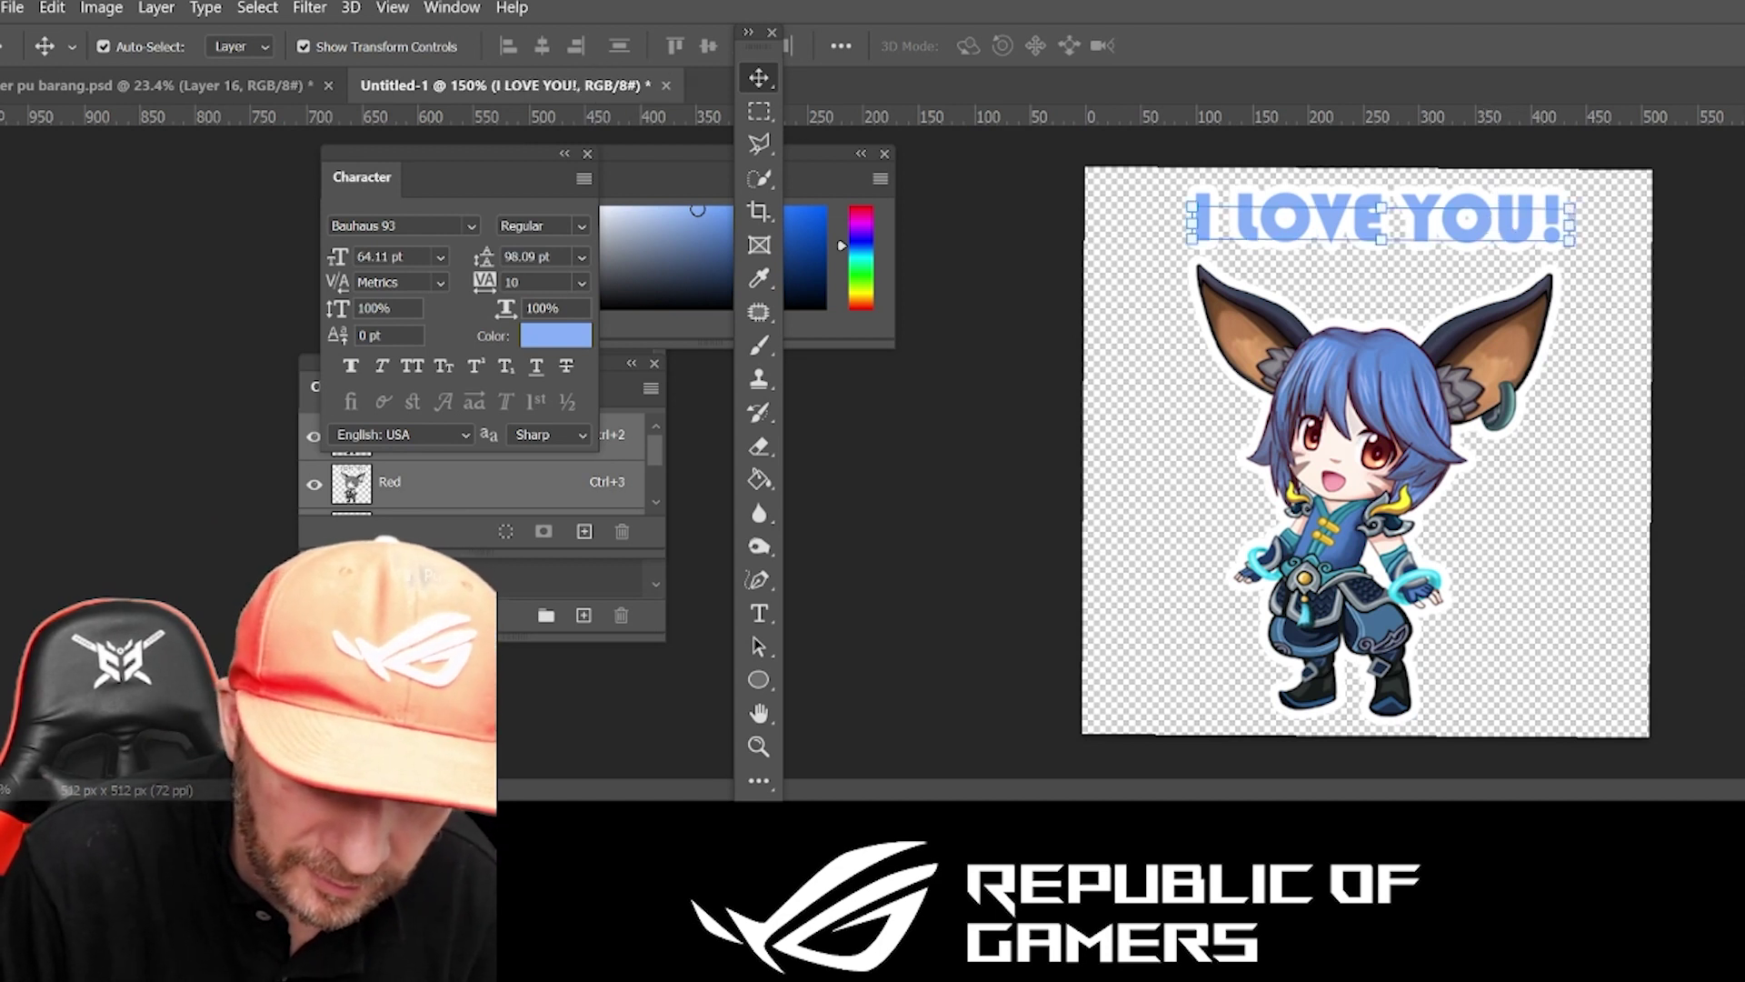
key("Delete")
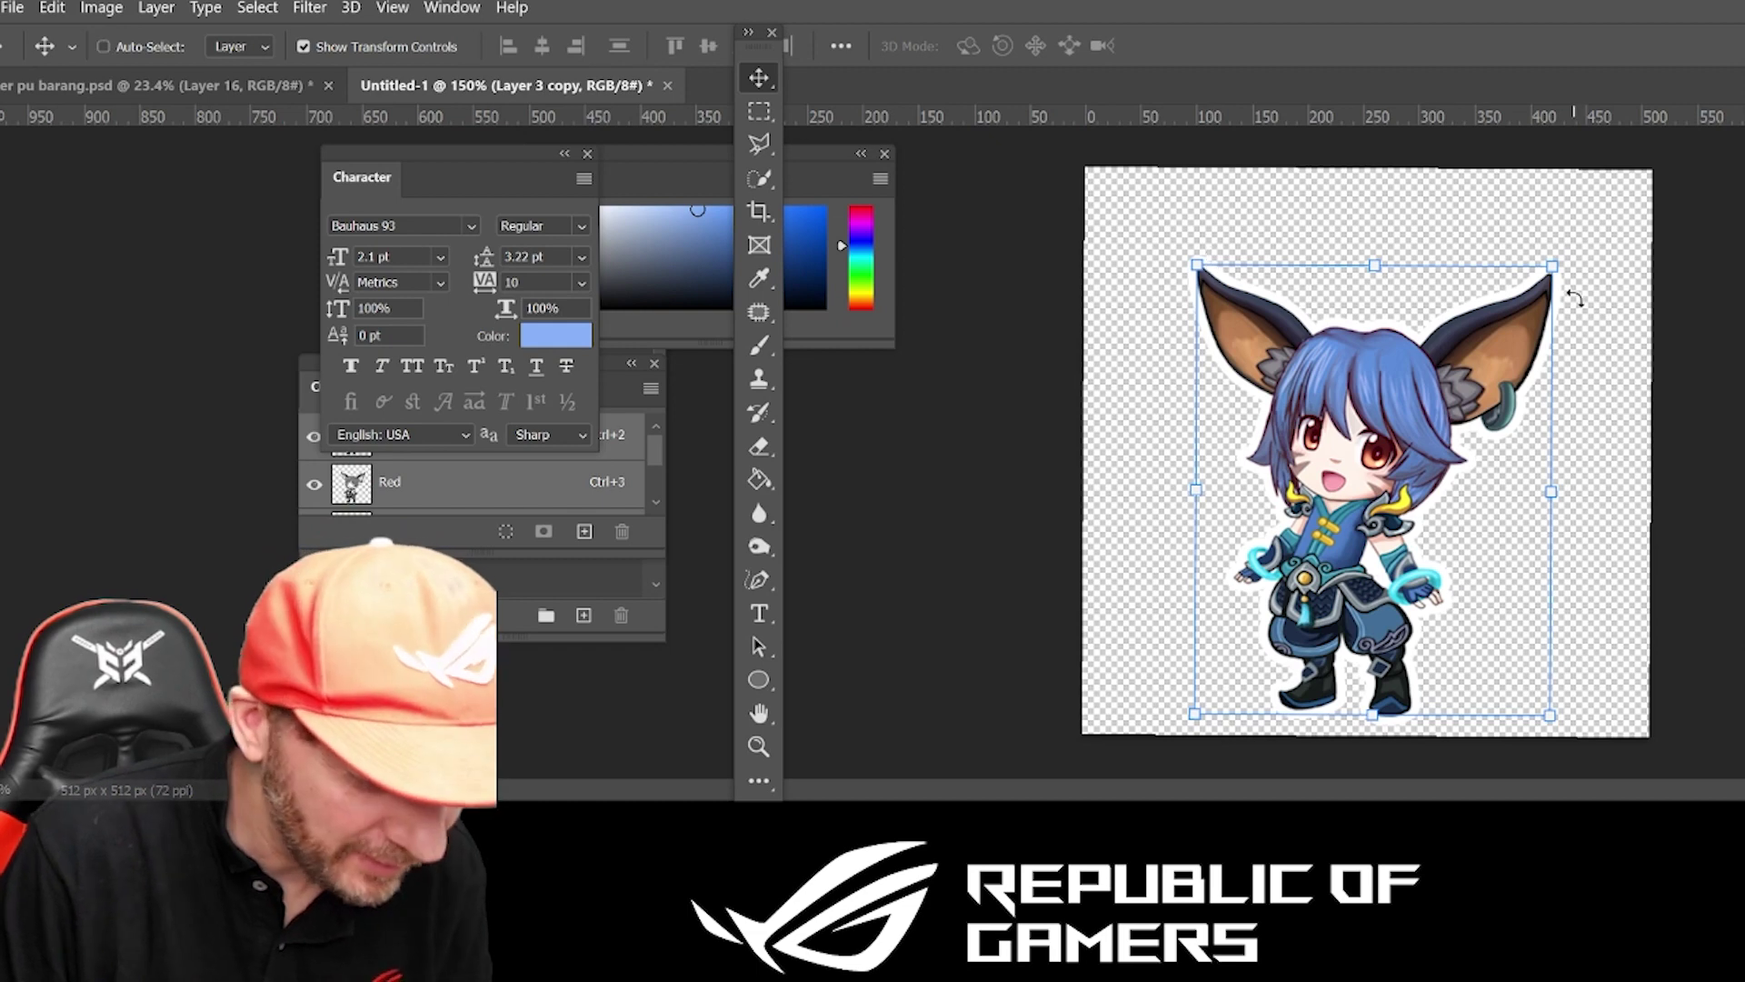
key("ctrl+z")
key("ctrl+z")
key("ctrl+z")
key("ctrl+z")
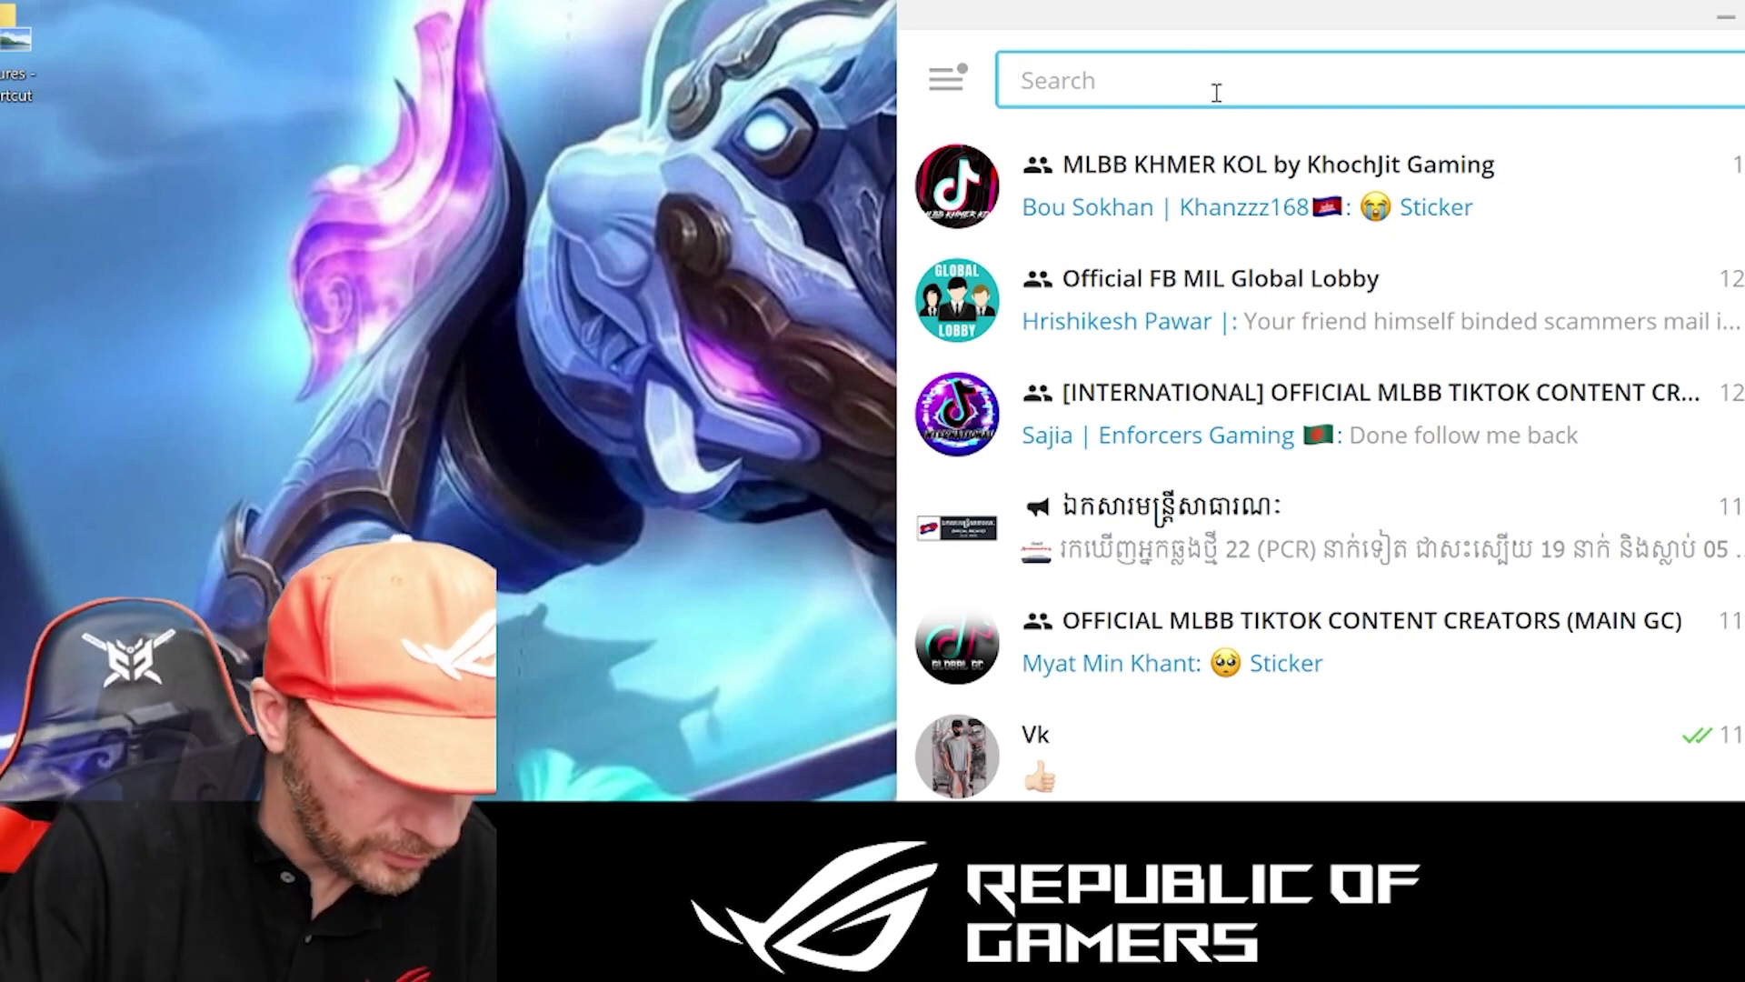
type("@")
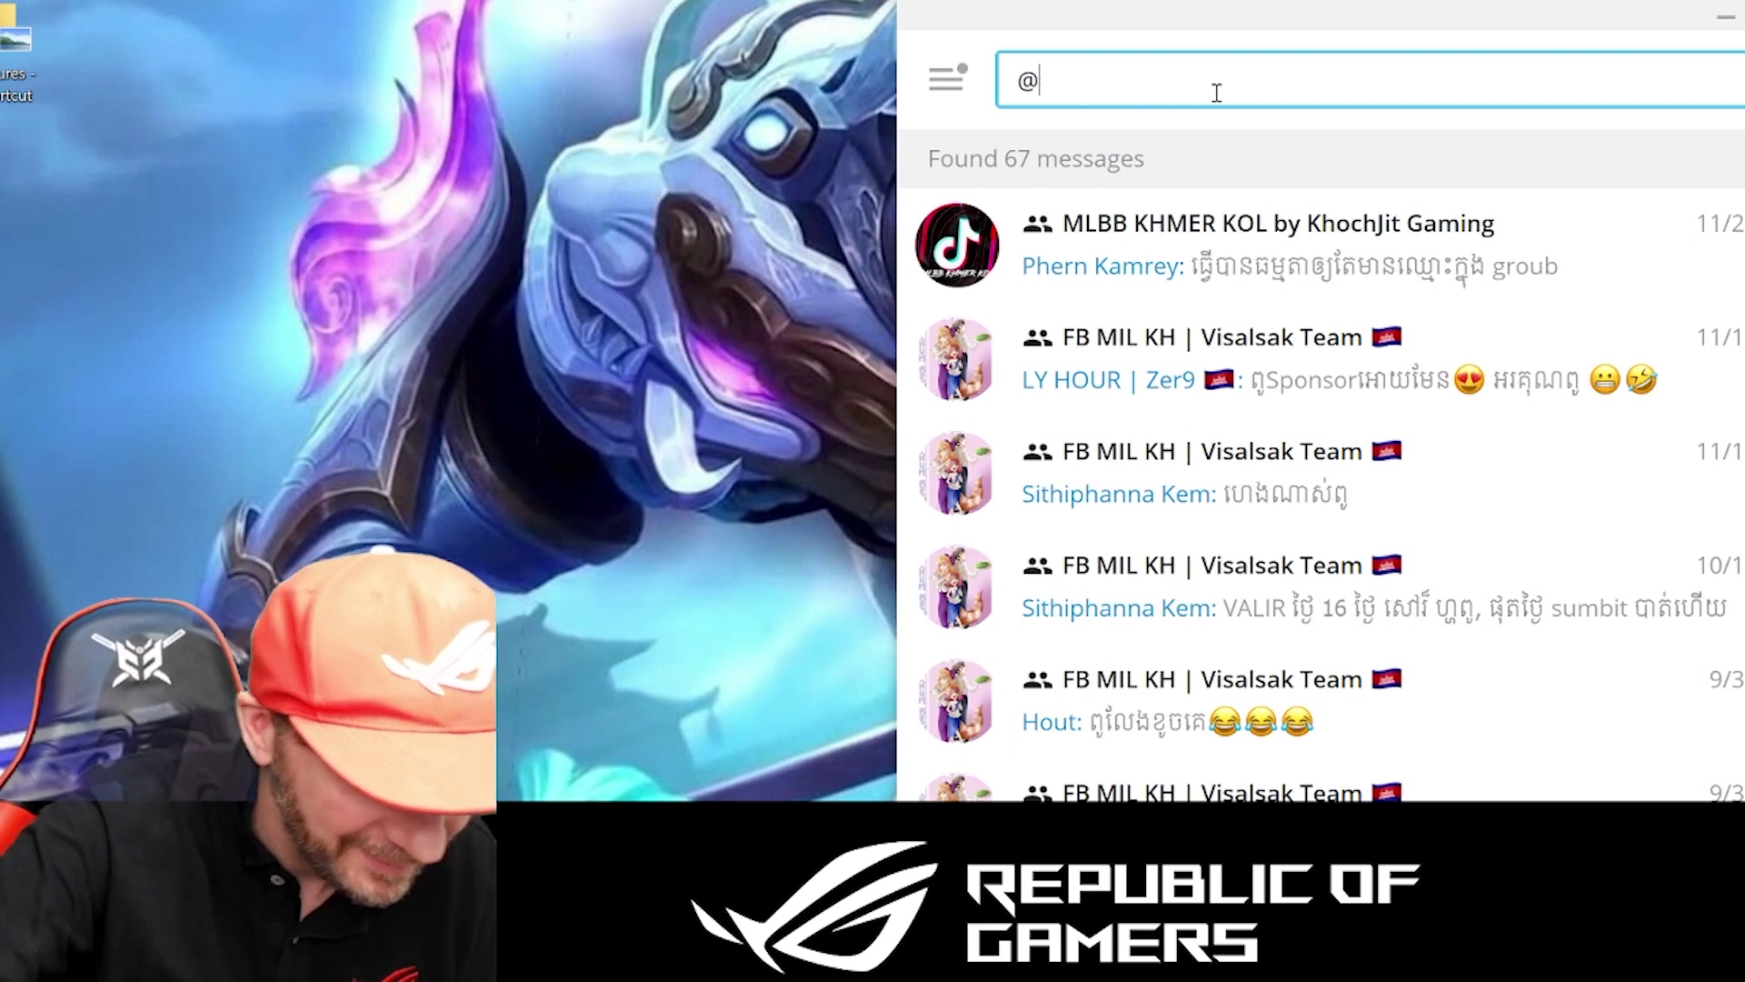
type("sticke")
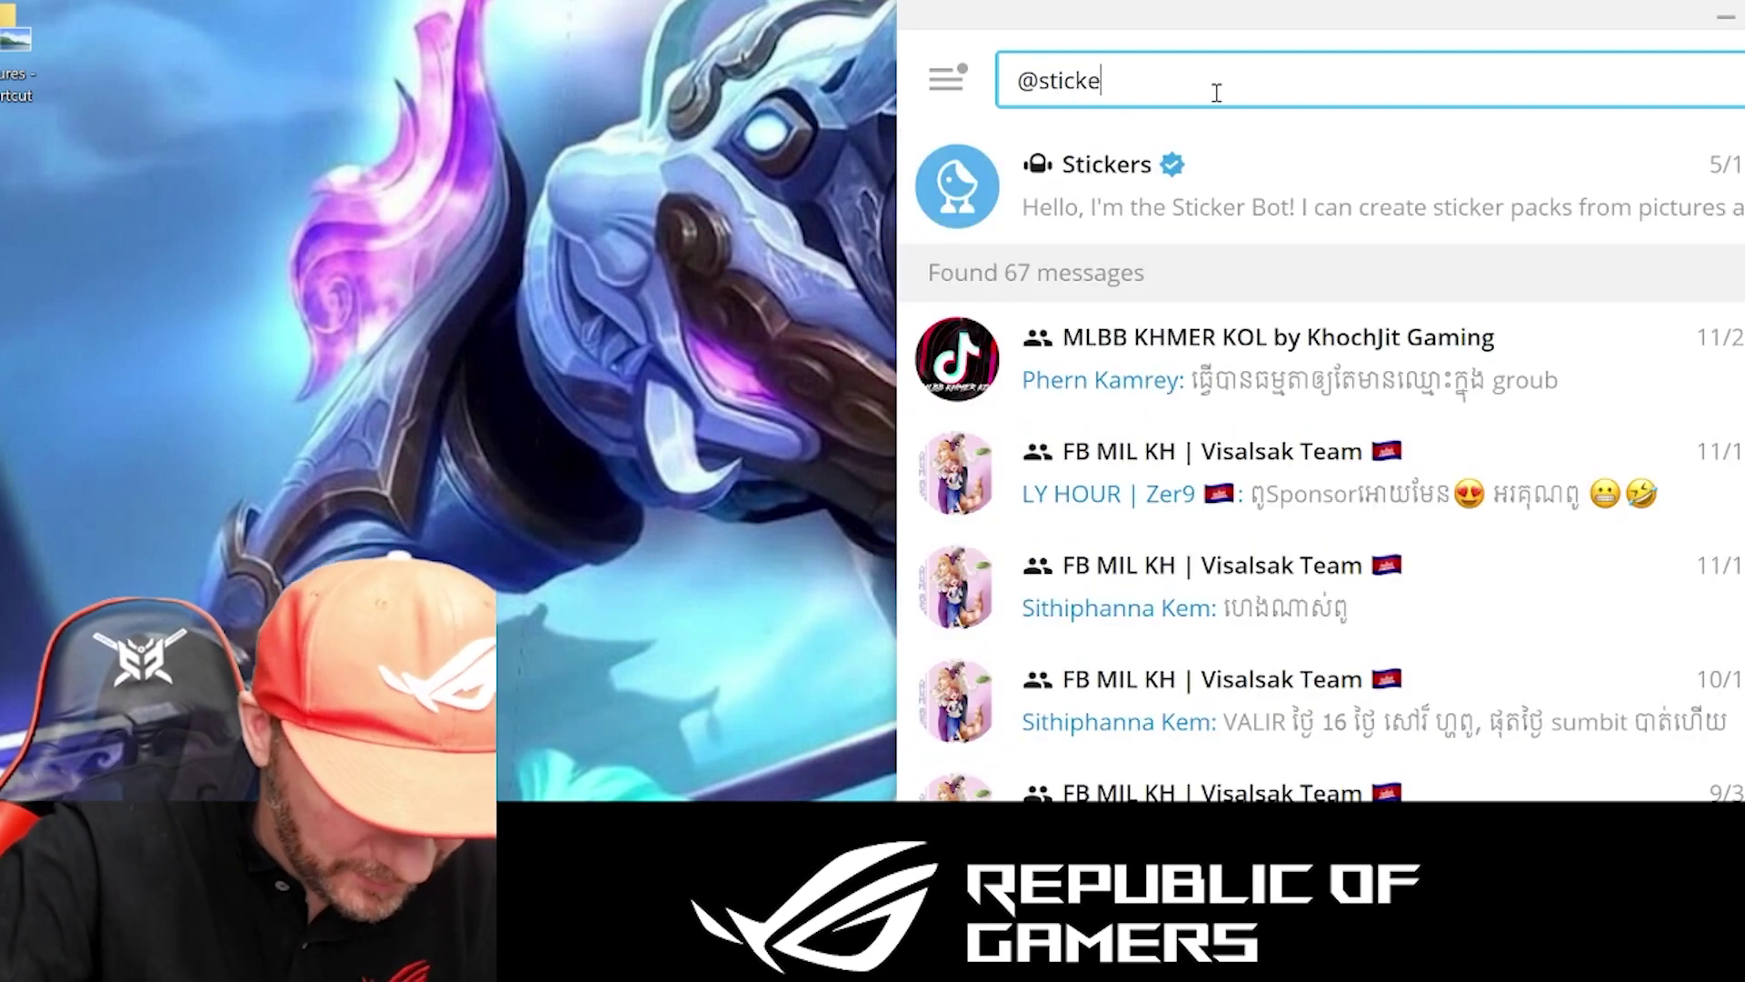
type("r")
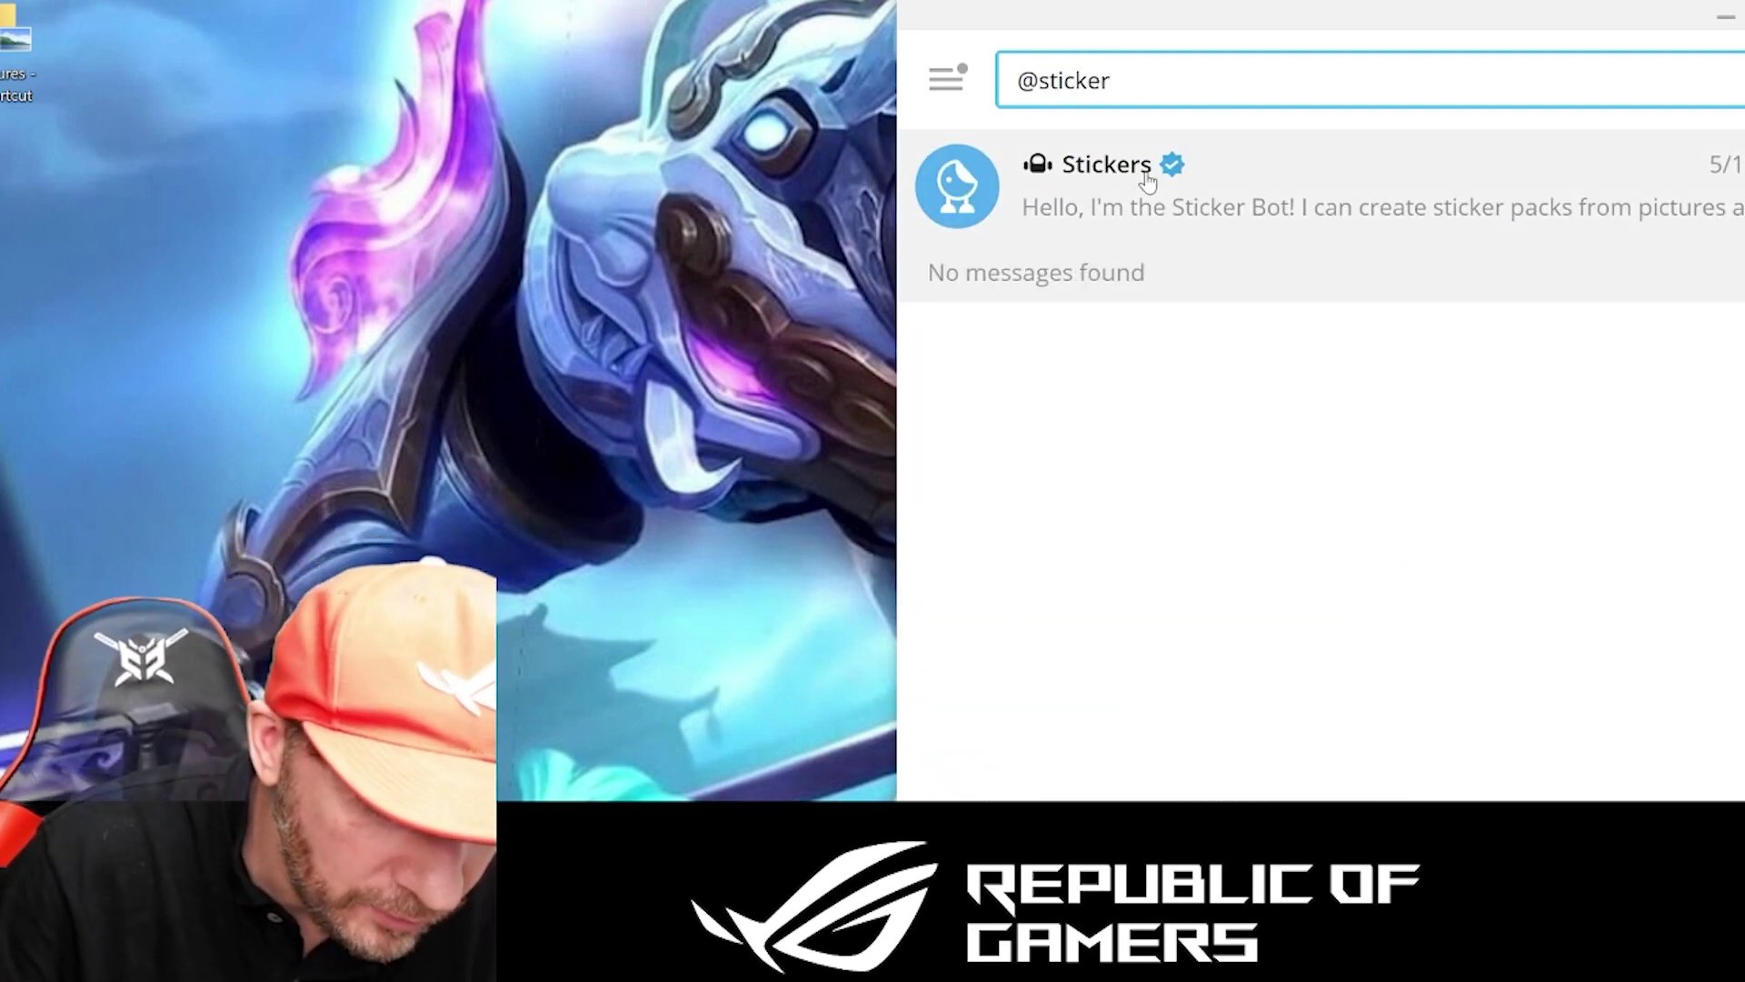
left_click(1148, 182)
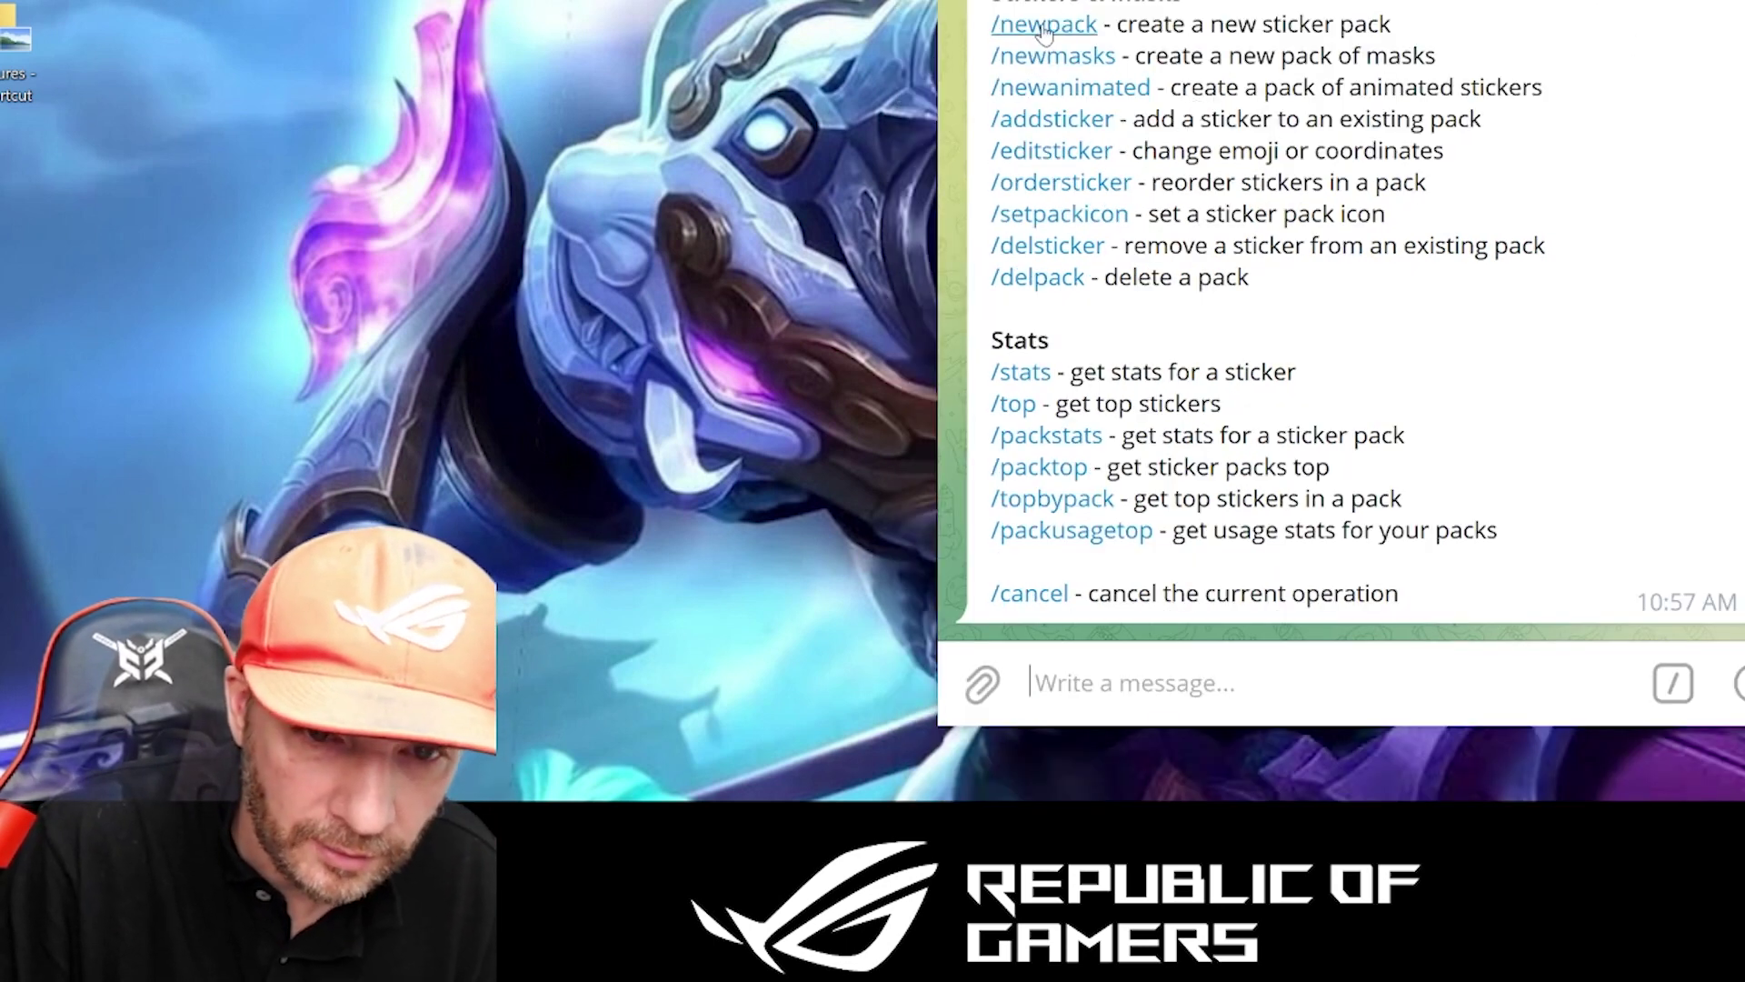
Send the bot the /newpack command to create a sticker pack, and review its list of available commands.
left_click(1047, 29)
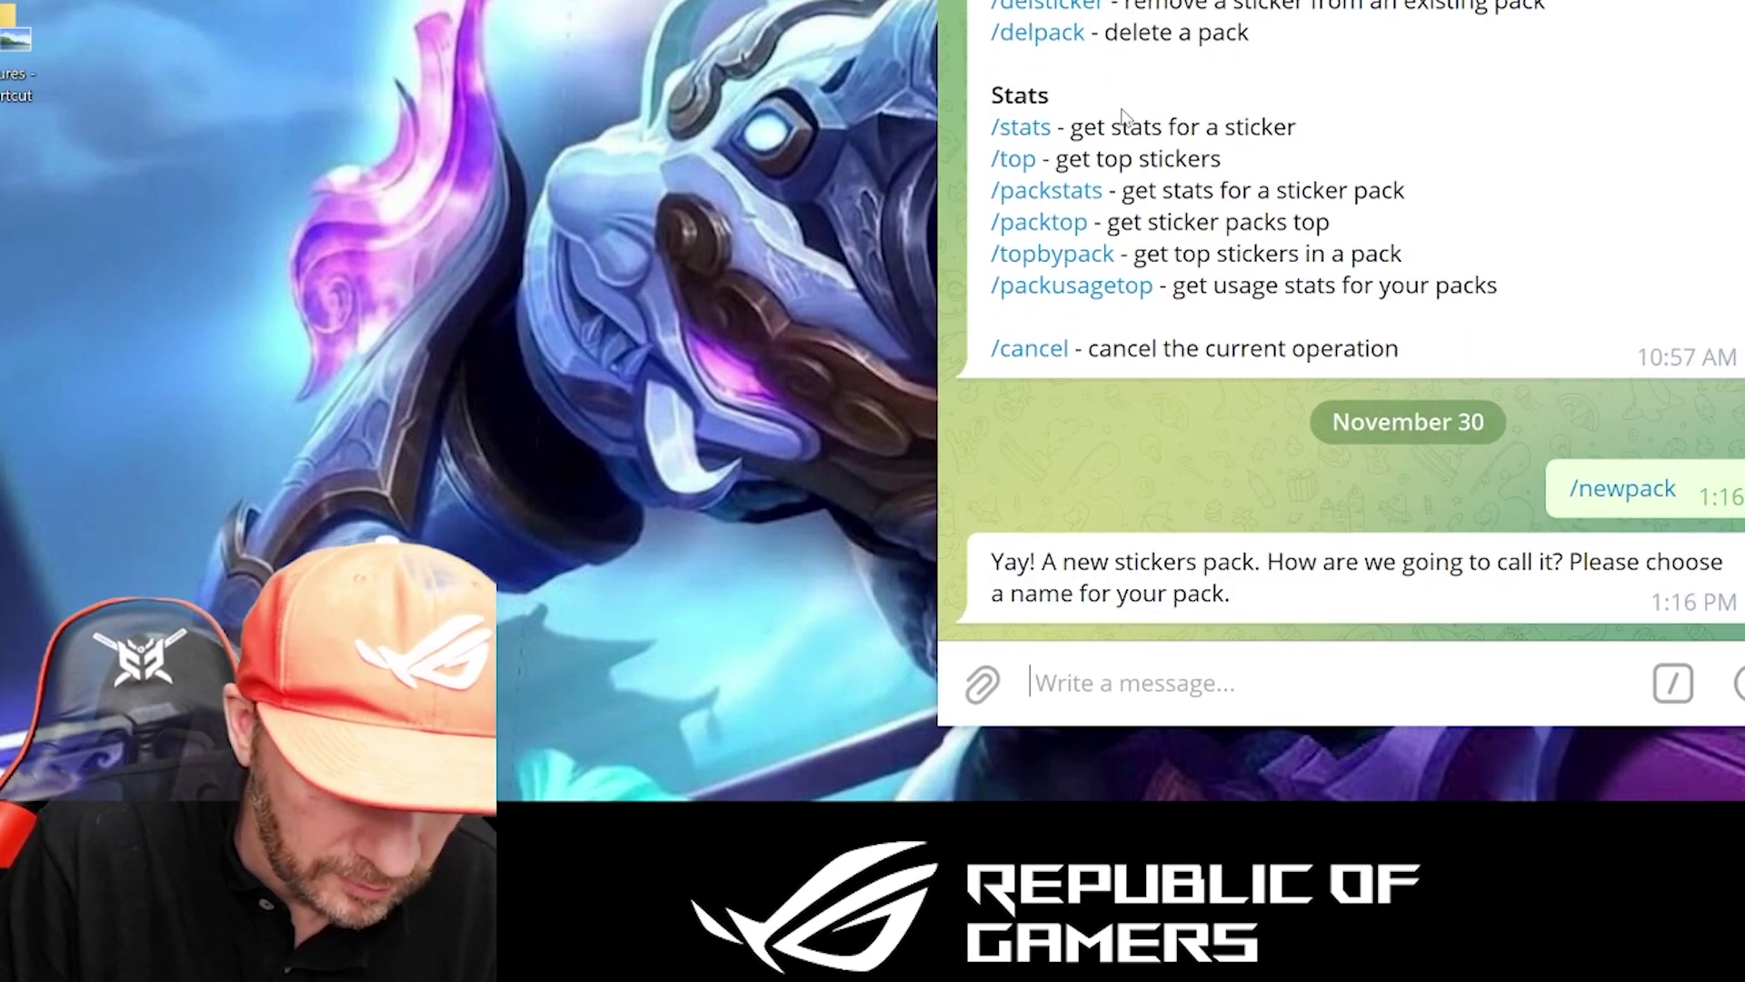
scroll(1198, 244, "up", 3)
scroll(1130, 211, "down", 2)
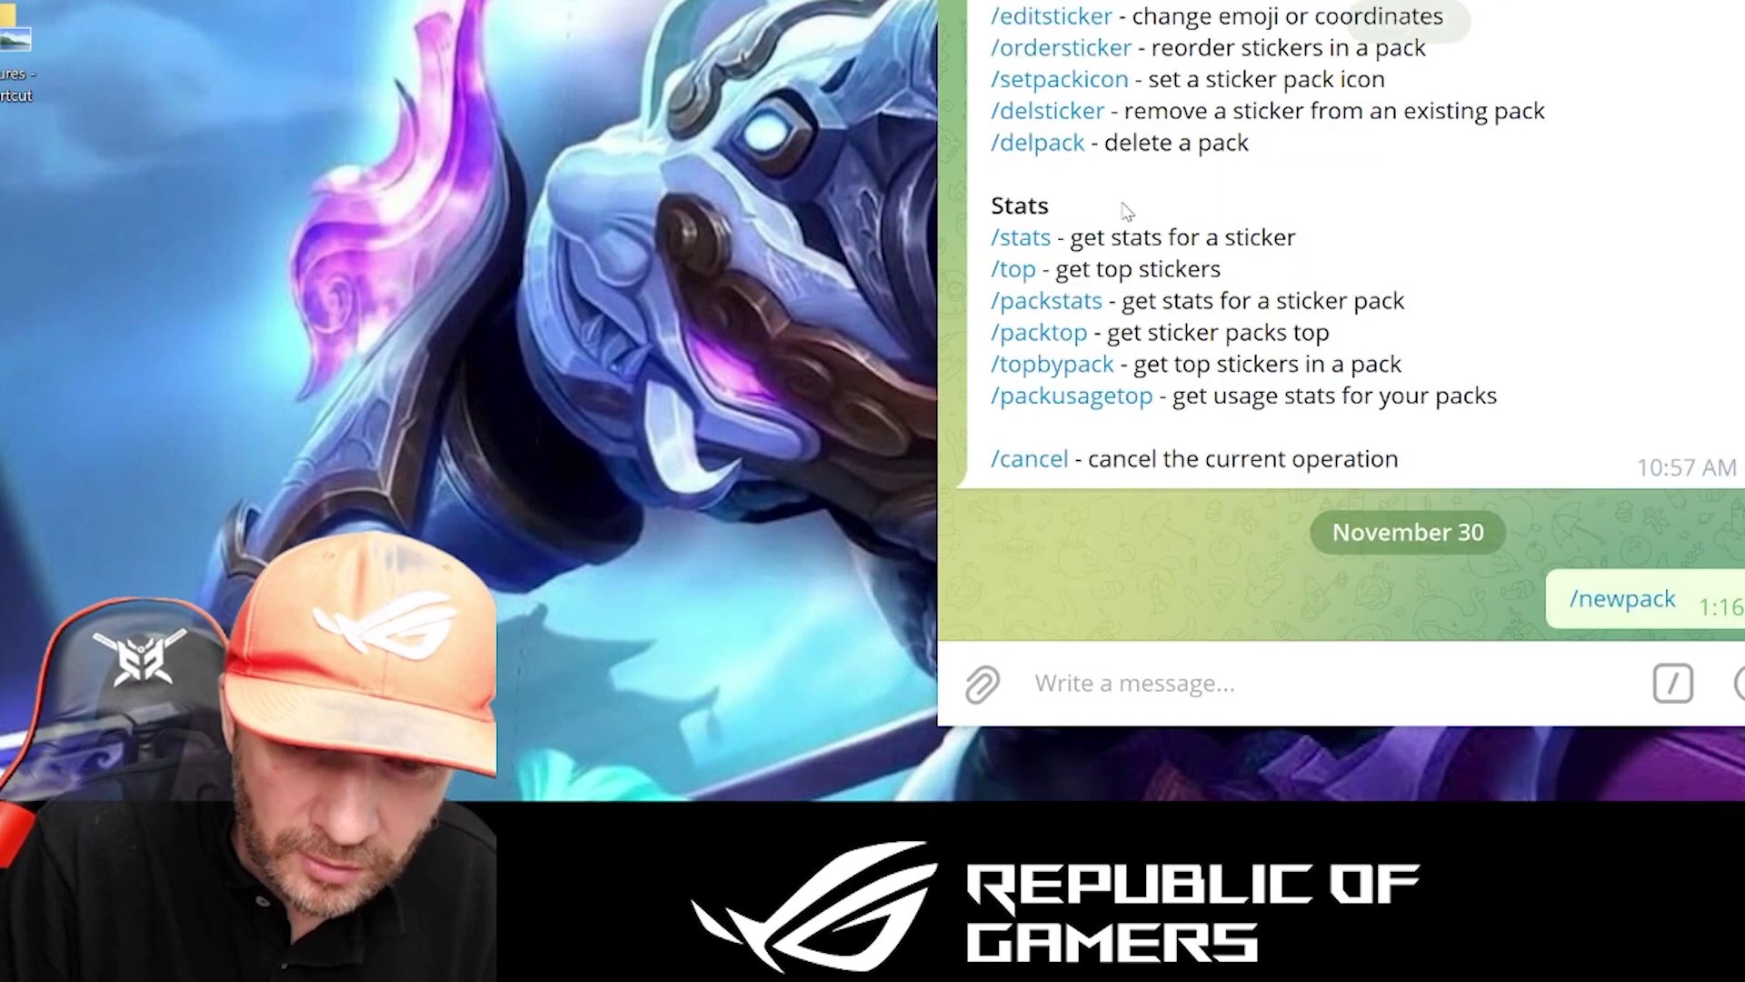
scroll(1127, 205, "up", 2)
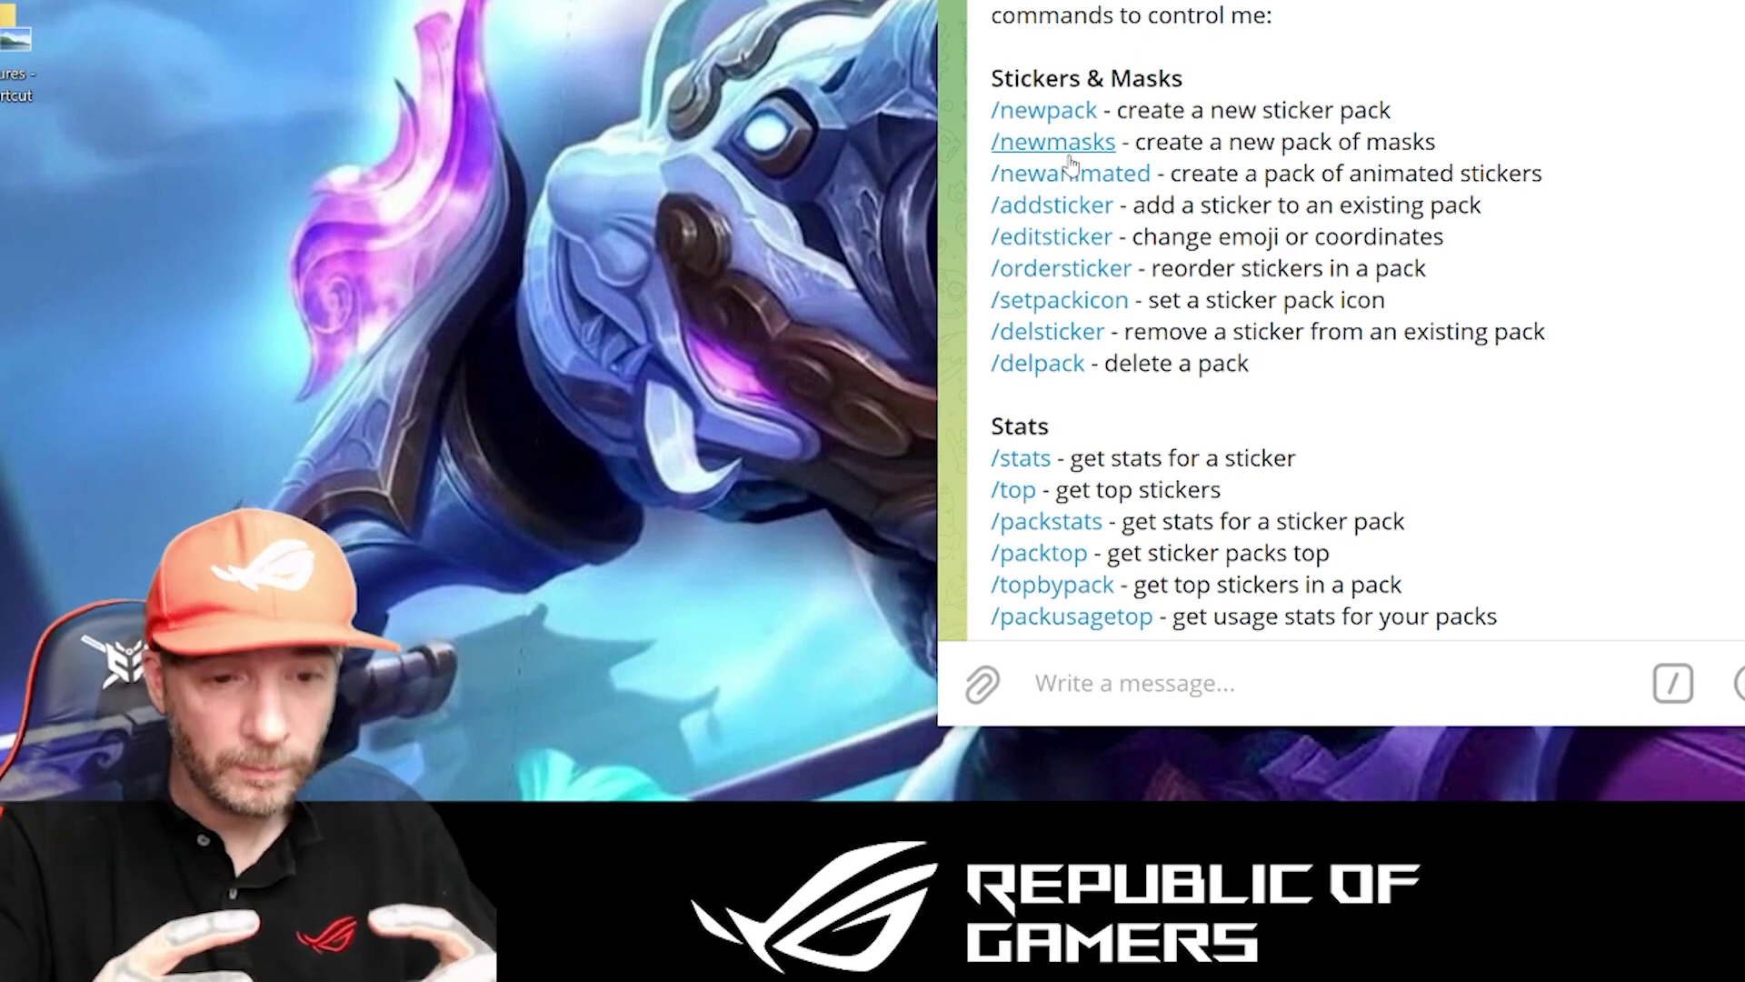
scroll(1054, 164, "up", 2)
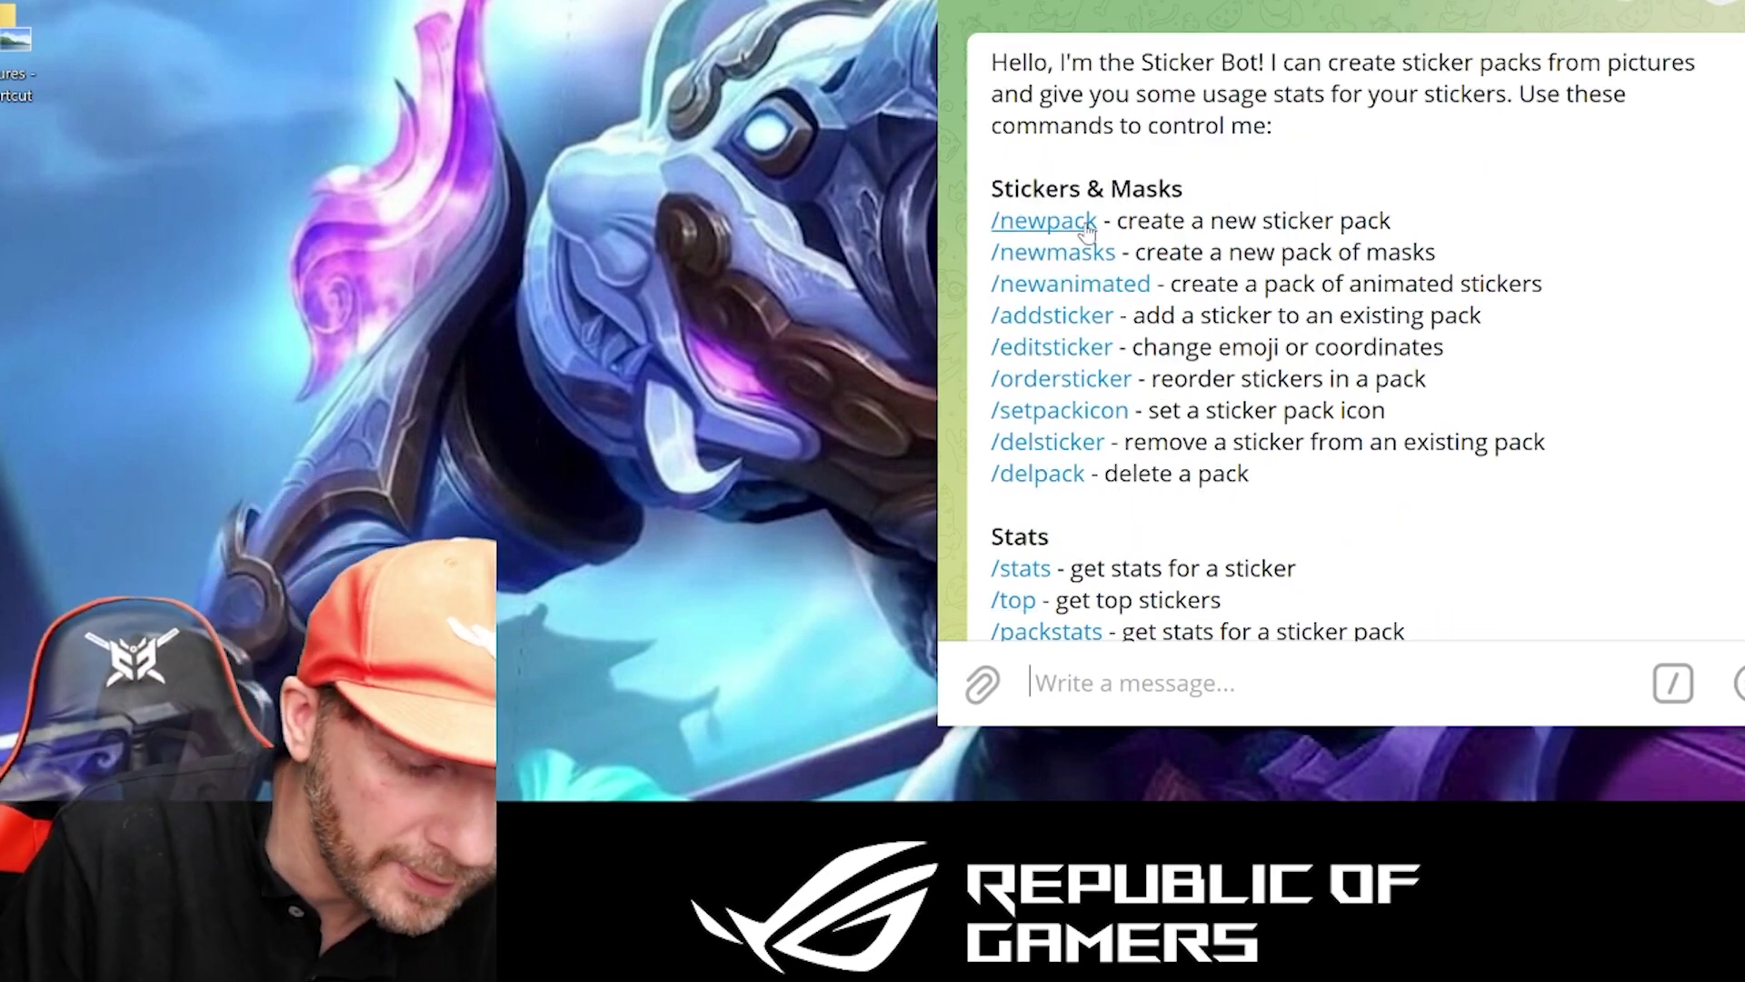
scroll(1316, 277, "down", 5)
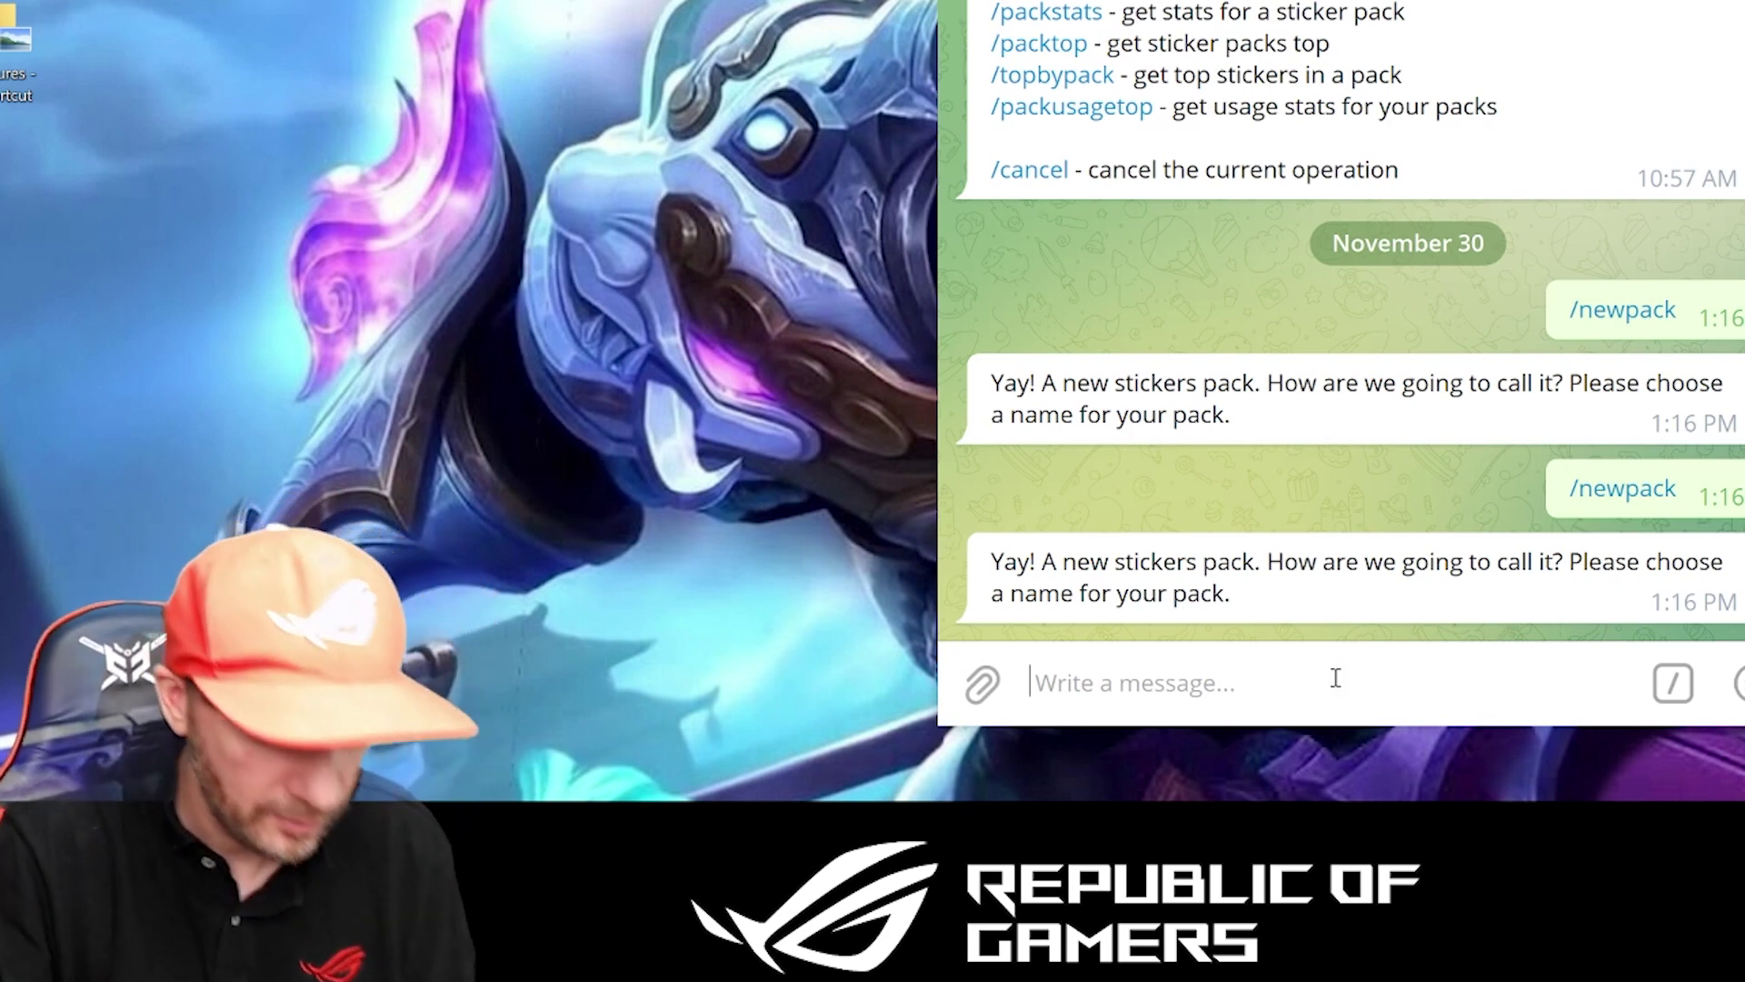
Name the new sticker pack "Nana tmey" and highlight the 512x512 square requirement in the bot's reply.
type("N")
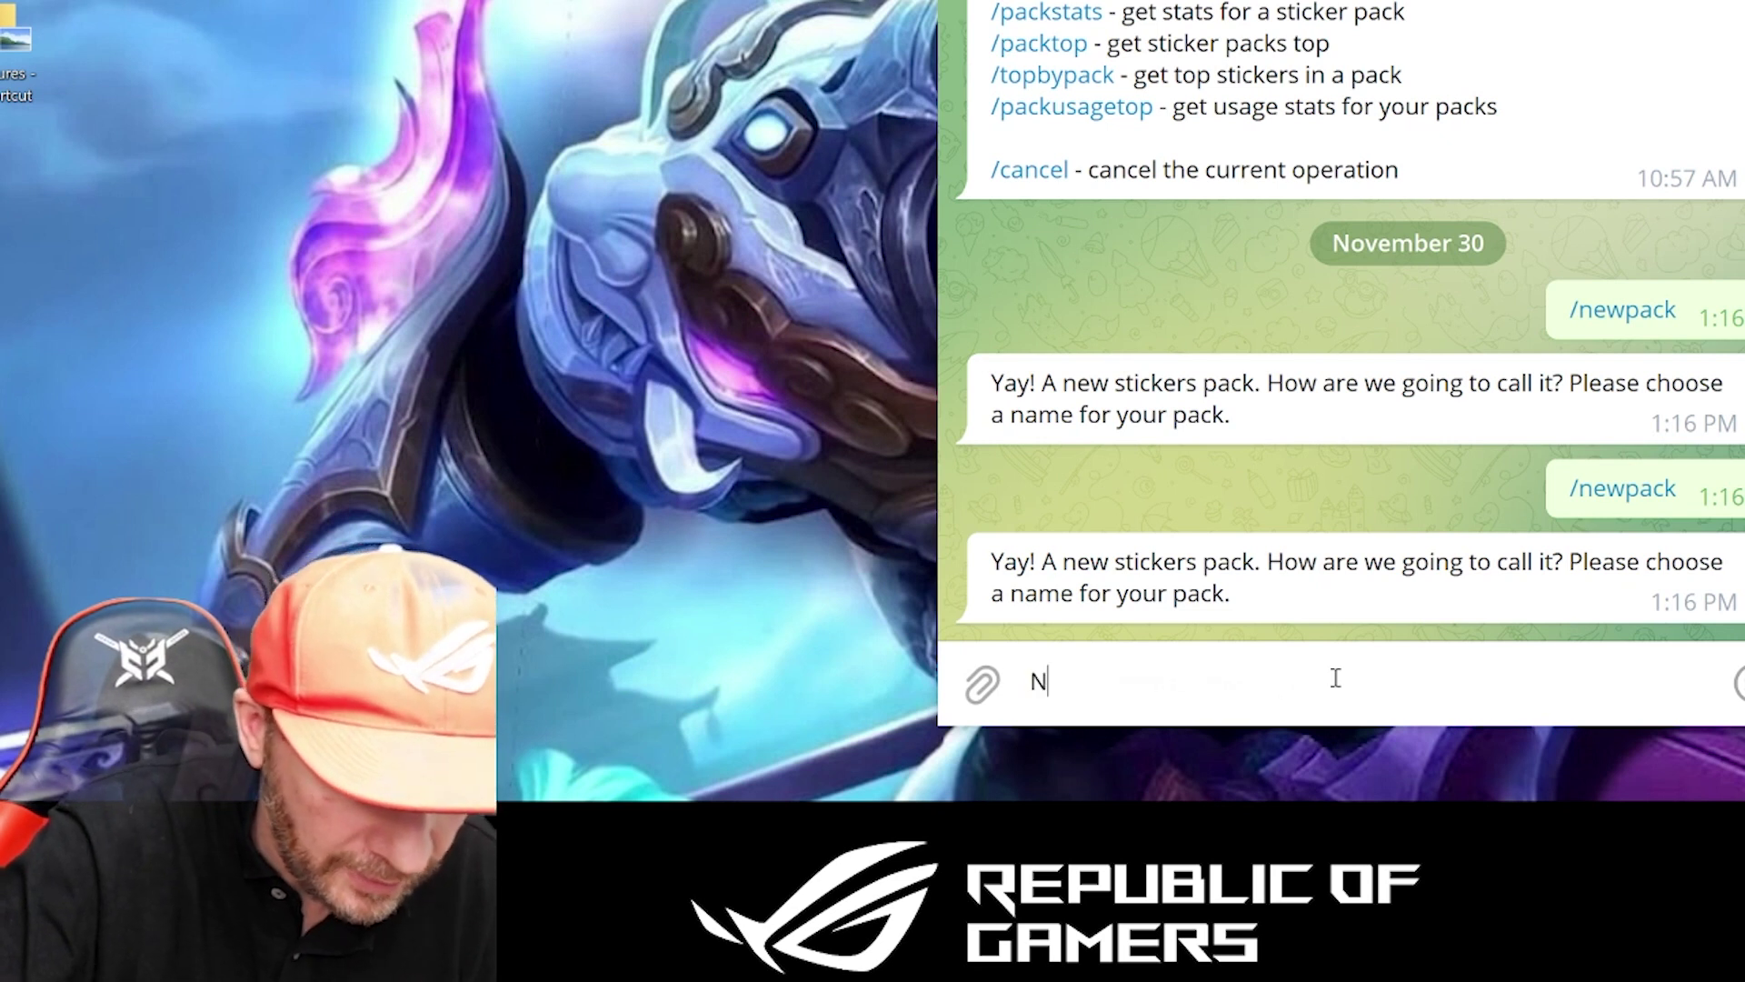
type("ana tmey")
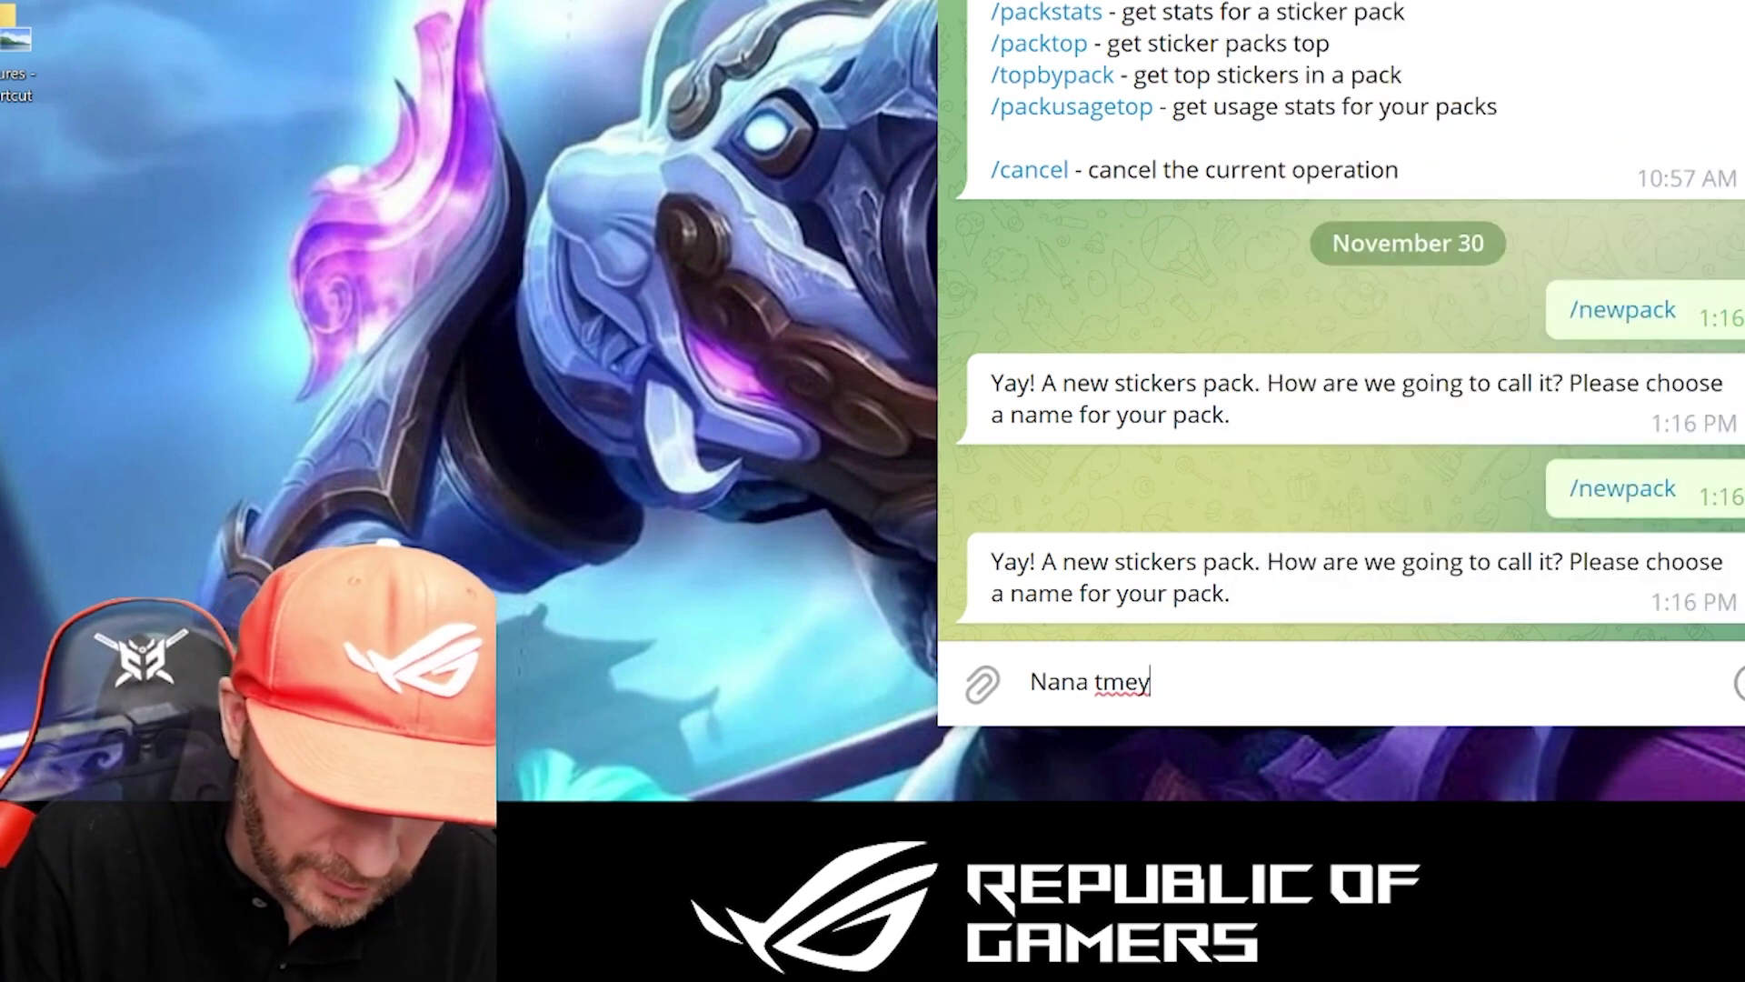
key("Return")
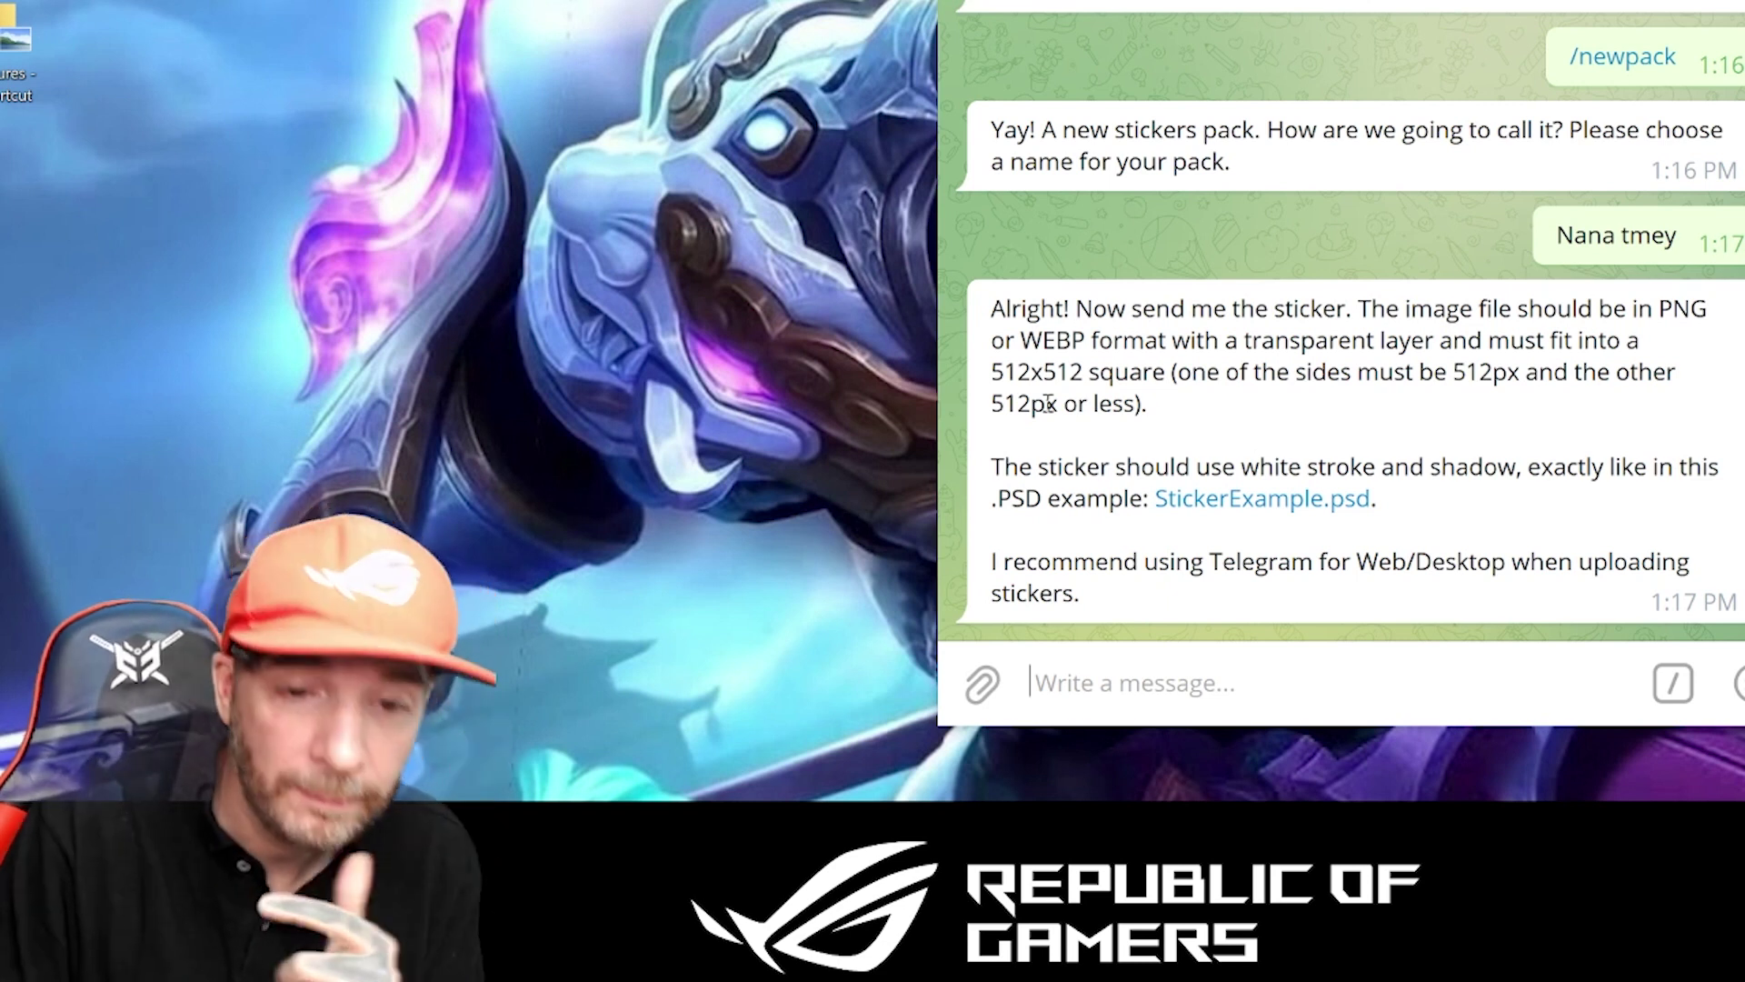
left_click_drag(989, 372, 1191, 382)
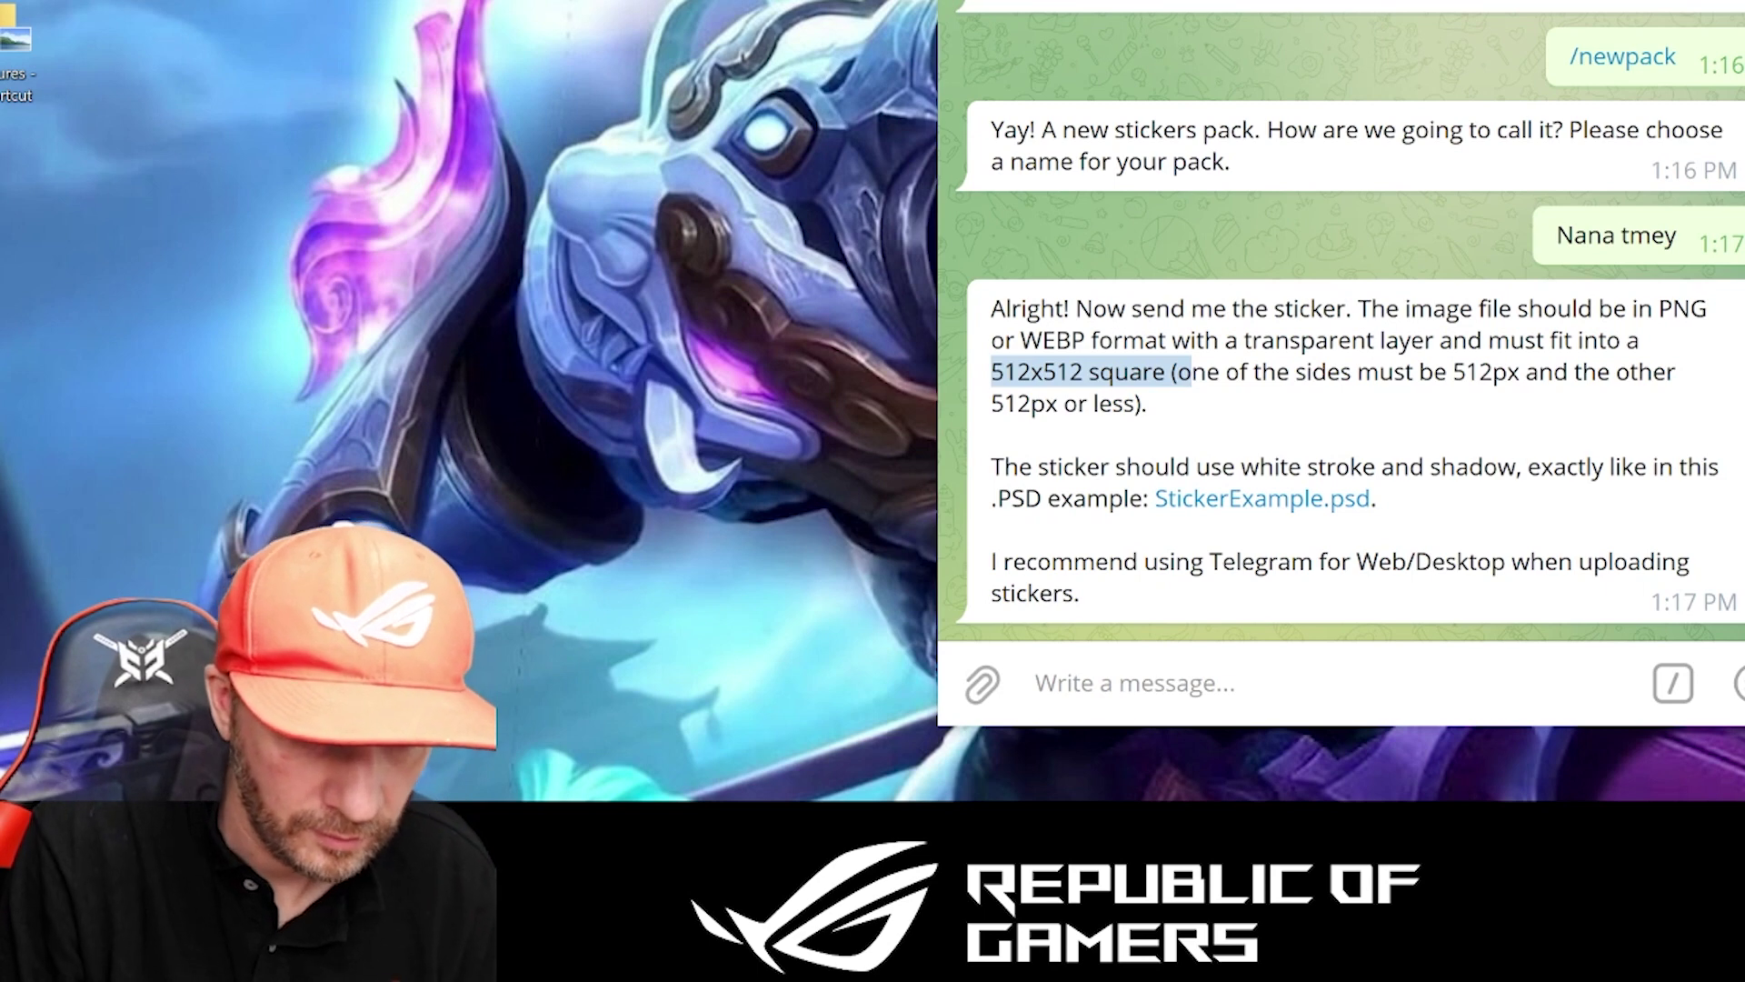
Paste the four sticker images, including cat.png and cat-02.png, and send them to the bot as grouped, uncompressed files.
key("ctrl+v")
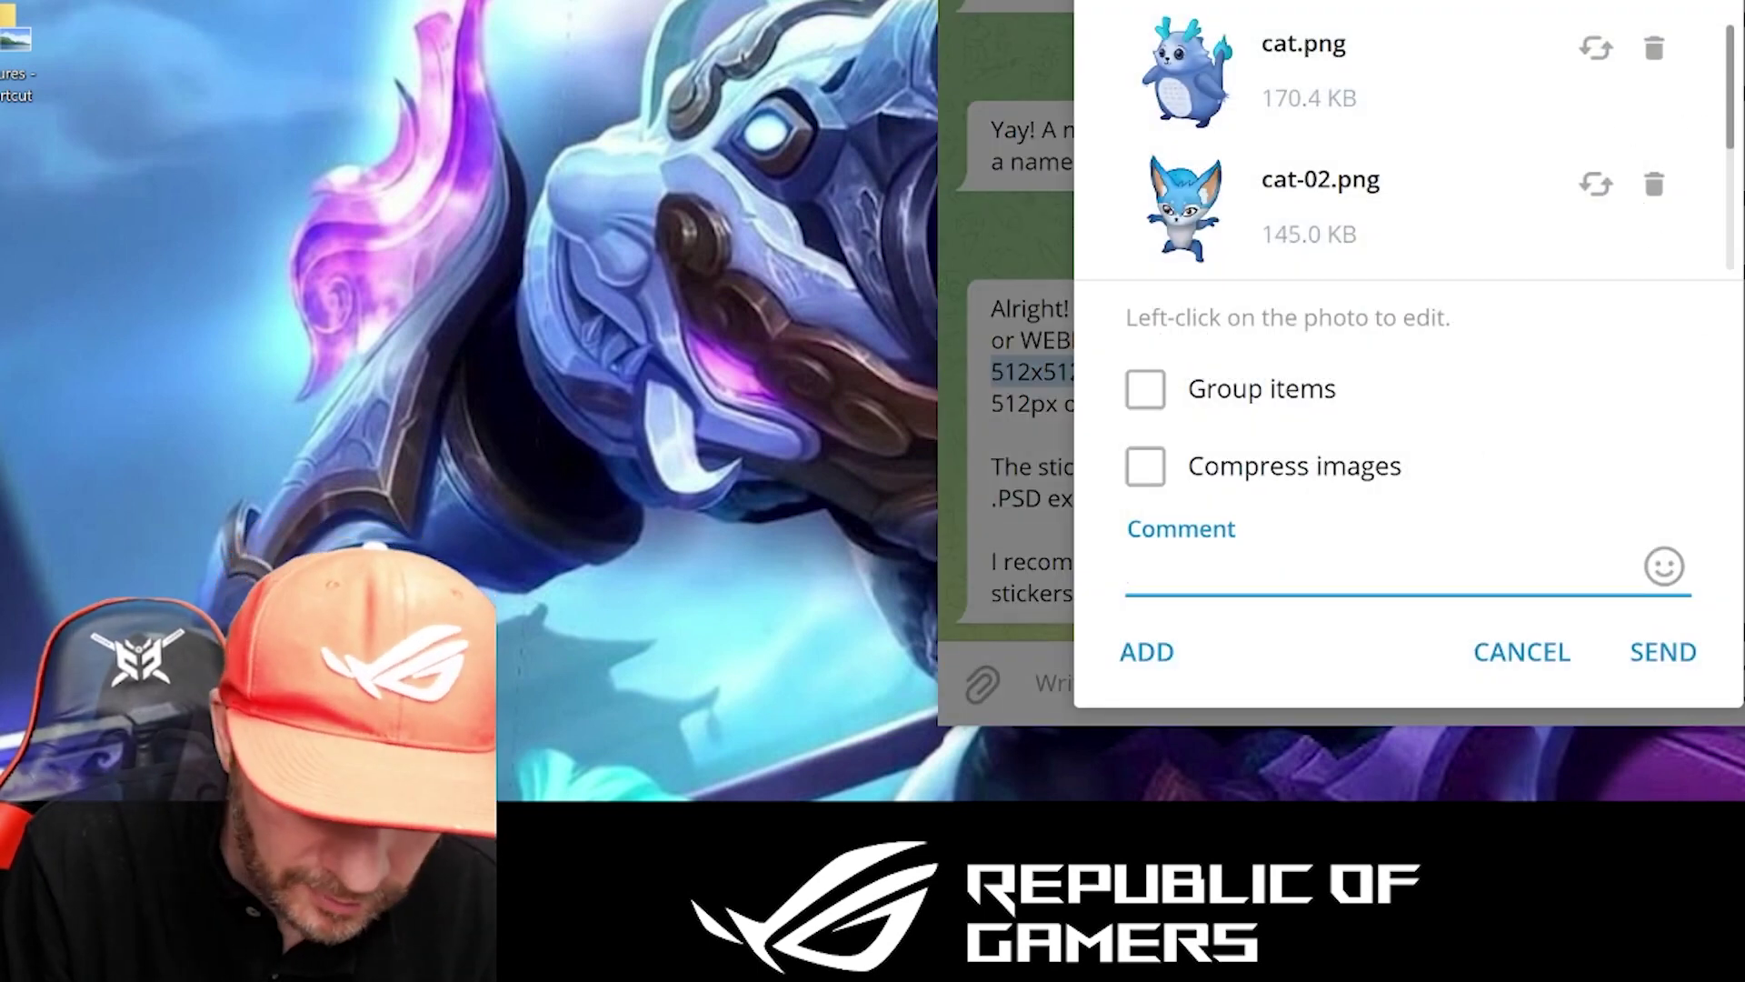
left_click_drag(1607, 0, 1607, 0)
left_click(1255, 480)
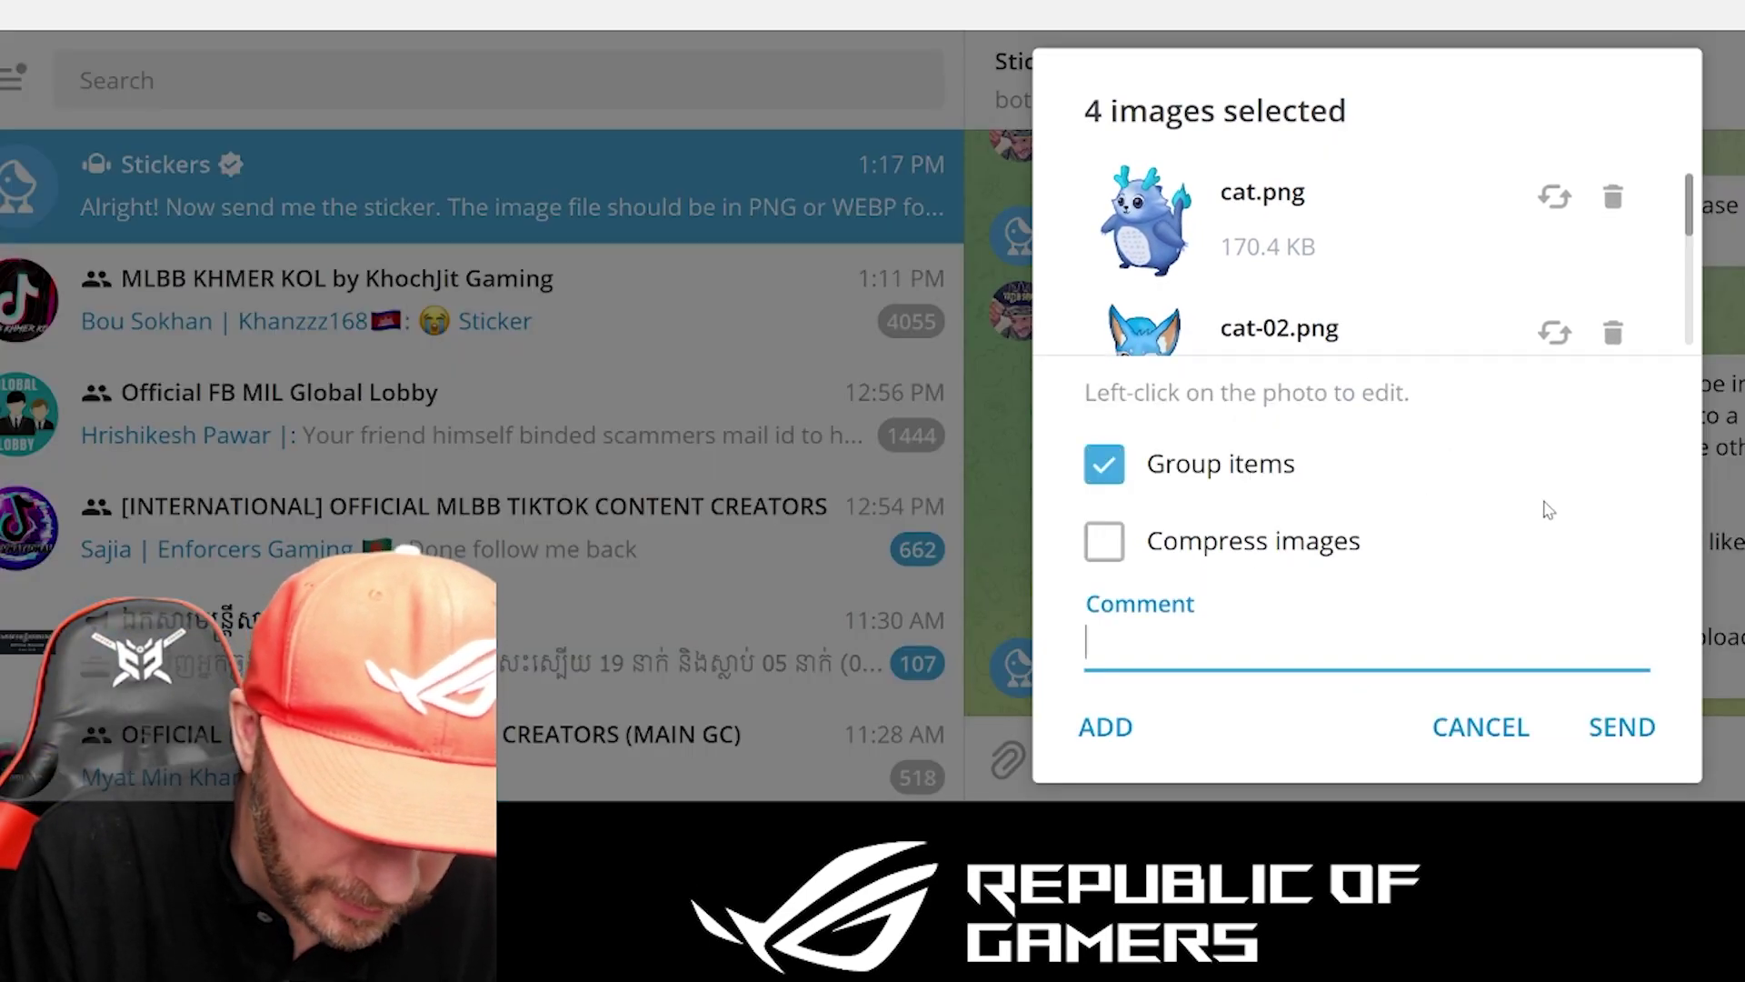
left_click(1607, 754)
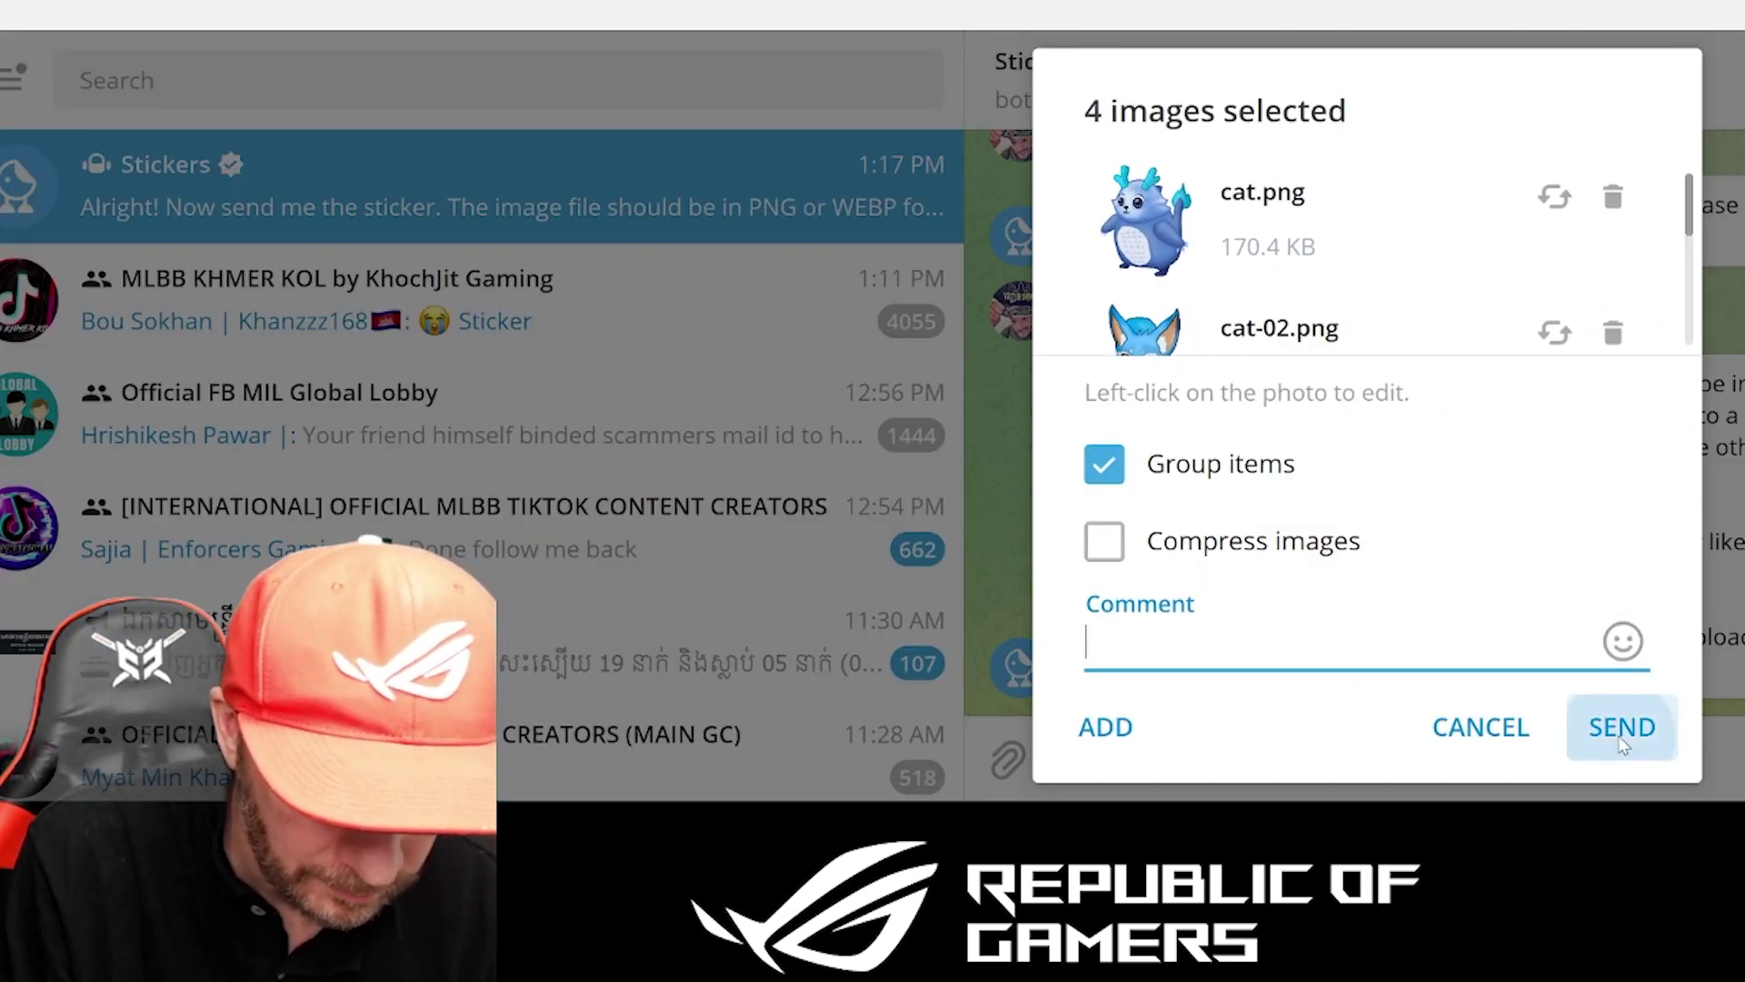